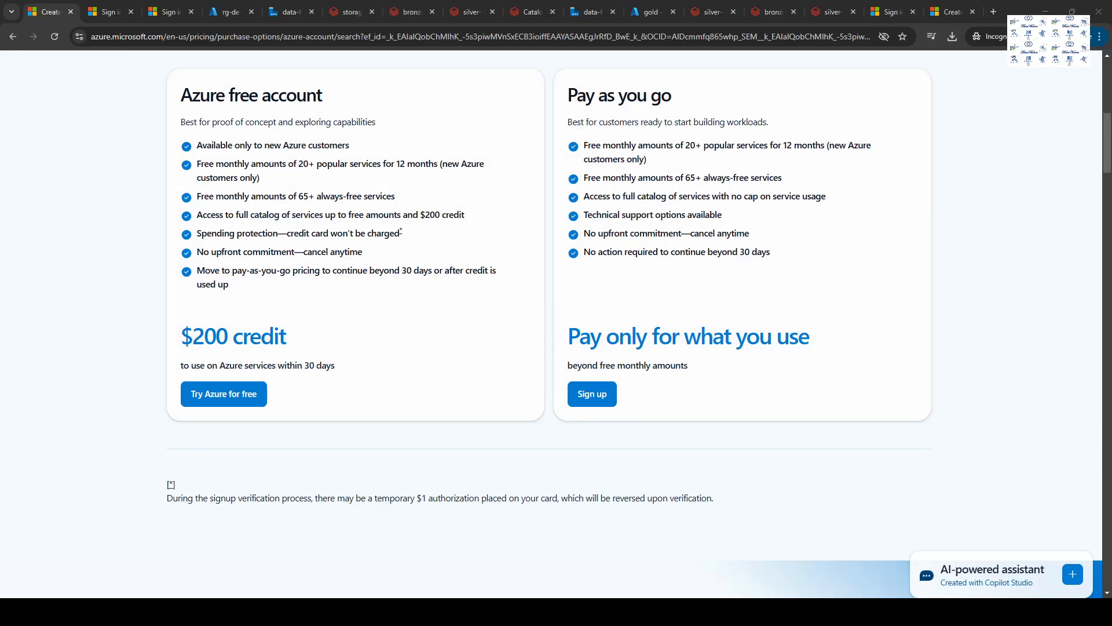
Compare the Azure free account and Pay as you go offers on the Azure account purchase page.
click(950, 12)
click(10, 38)
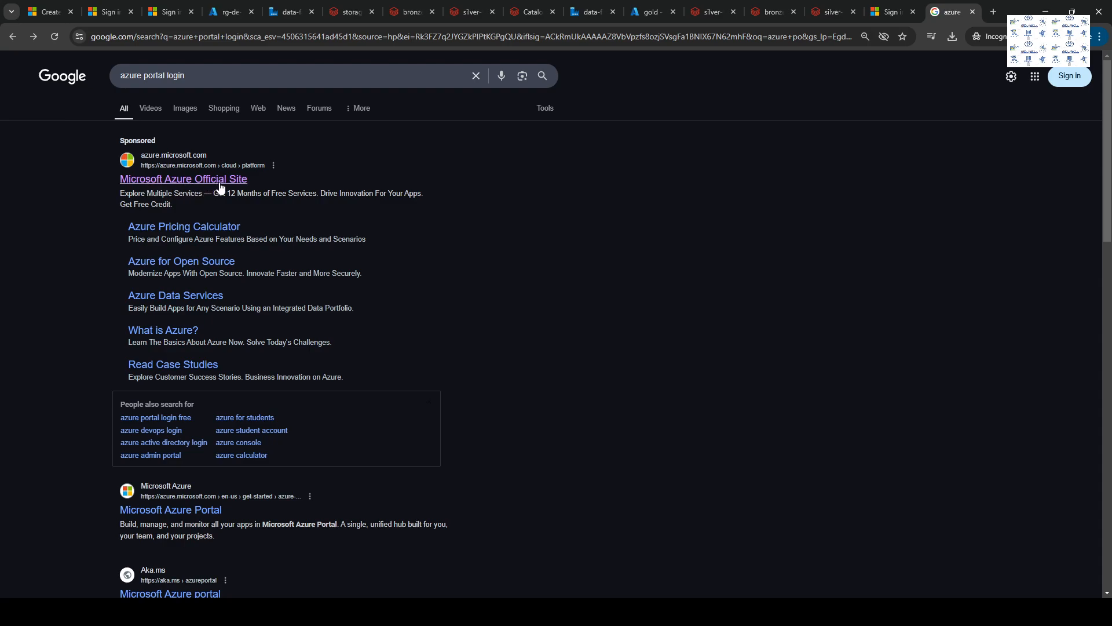
click(55, 15)
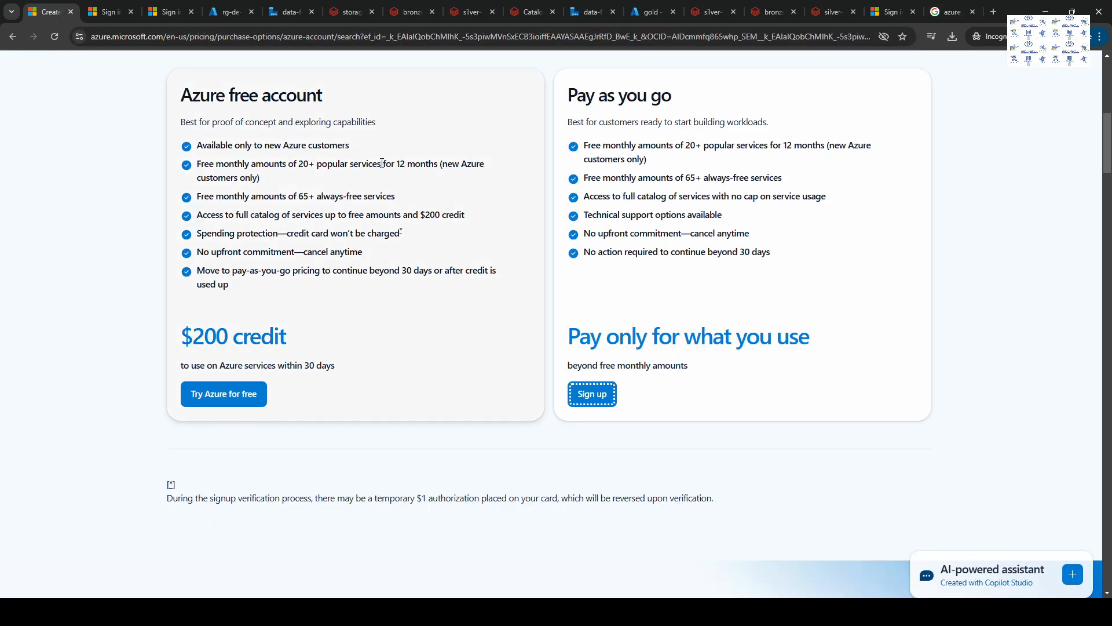
scroll(443, 328, up, 8)
scroll(280, 303, down, 6)
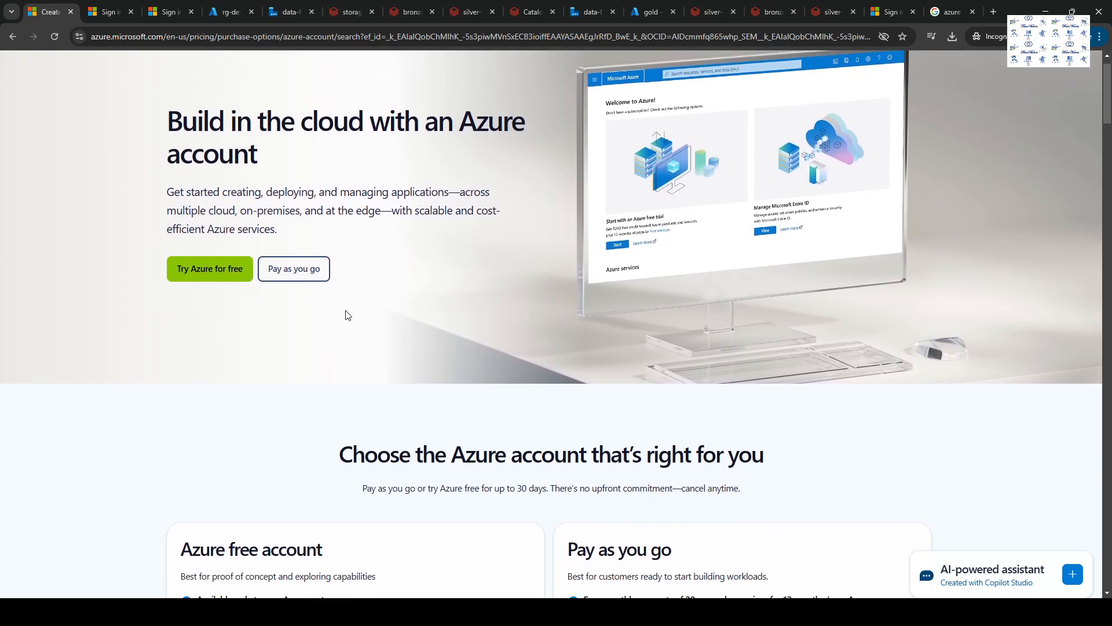
scroll(280, 299, up, 2)
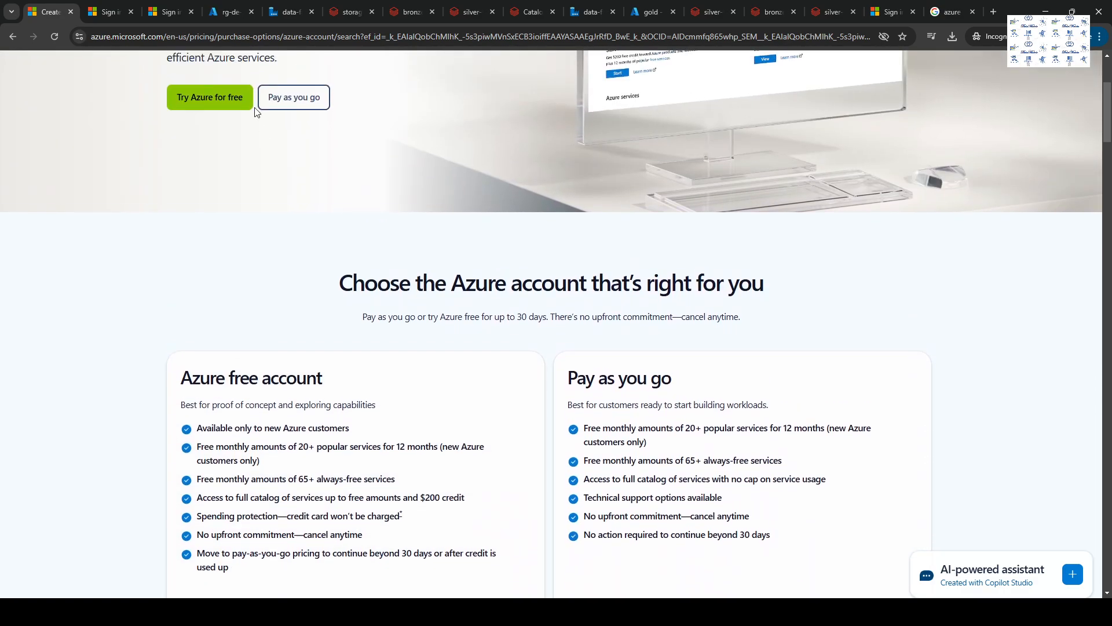
click(312, 113)
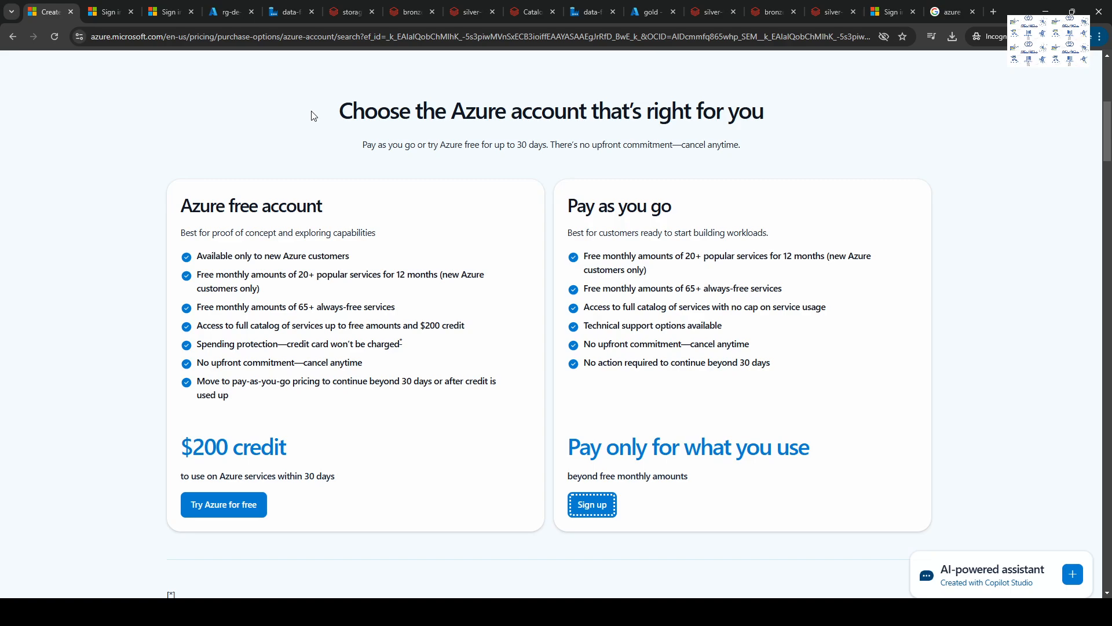
scroll(312, 115, down, 1)
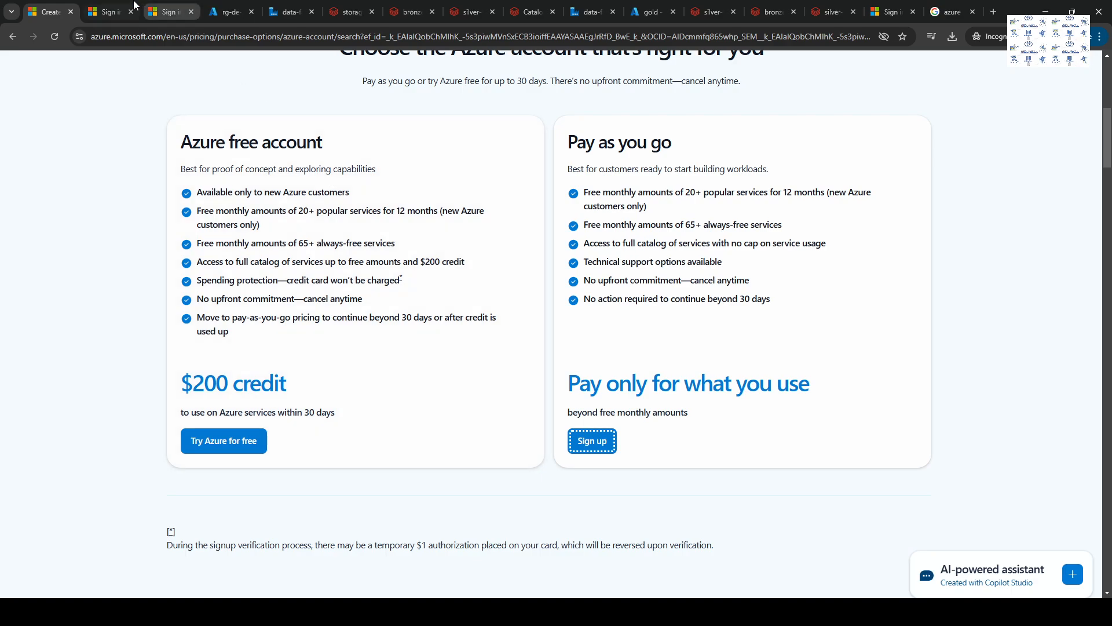
Examine the Microsoft sign-in page for Azure account sign-up, checking it against the free account and Pay as you go offers.
click(110, 14)
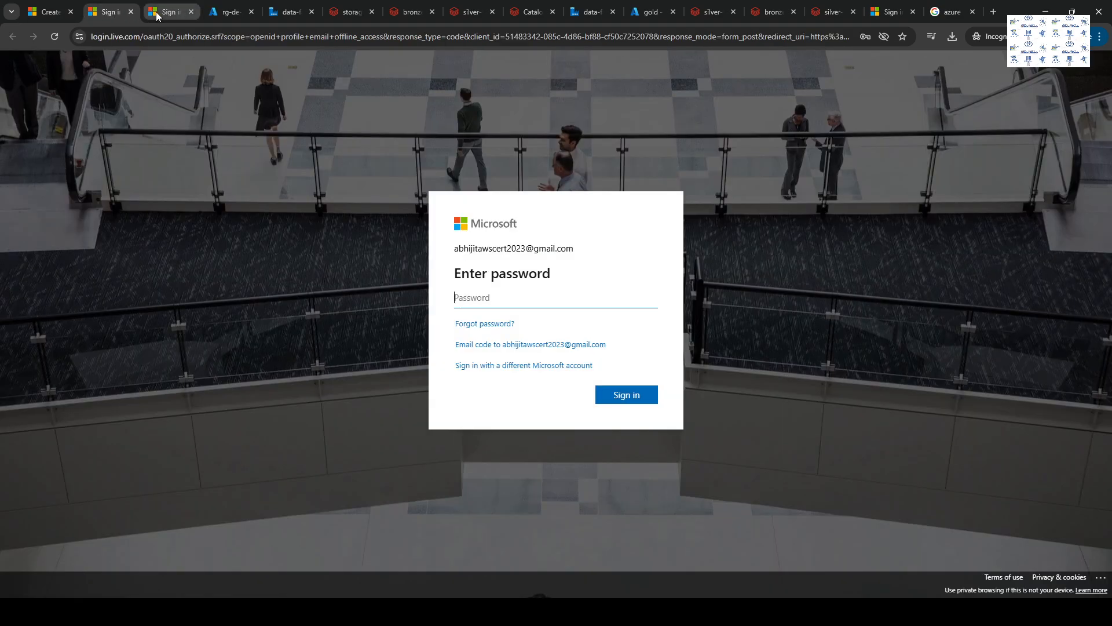
click(45, 12)
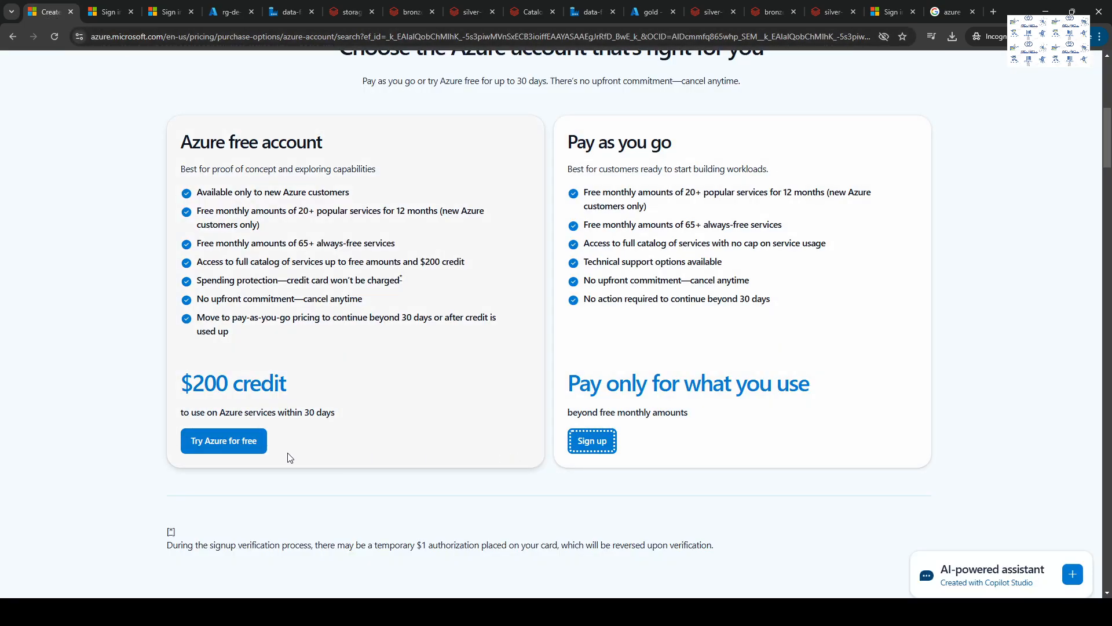
click(108, 13)
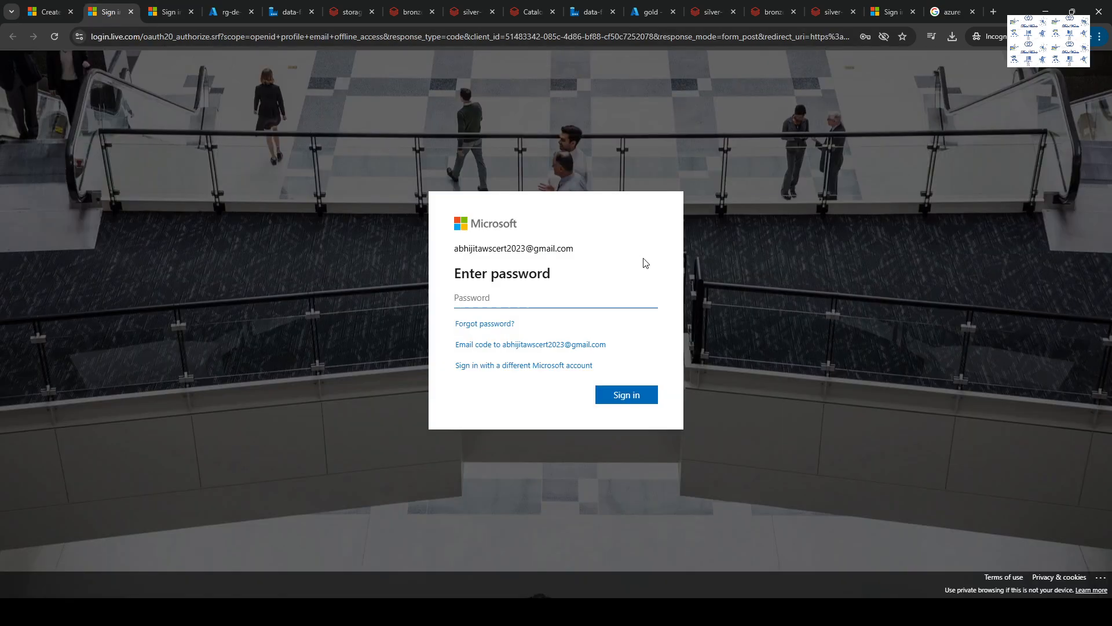
click(174, 14)
Switch to the Azure portal and open the Resource groups list from its home page.
click(213, 16)
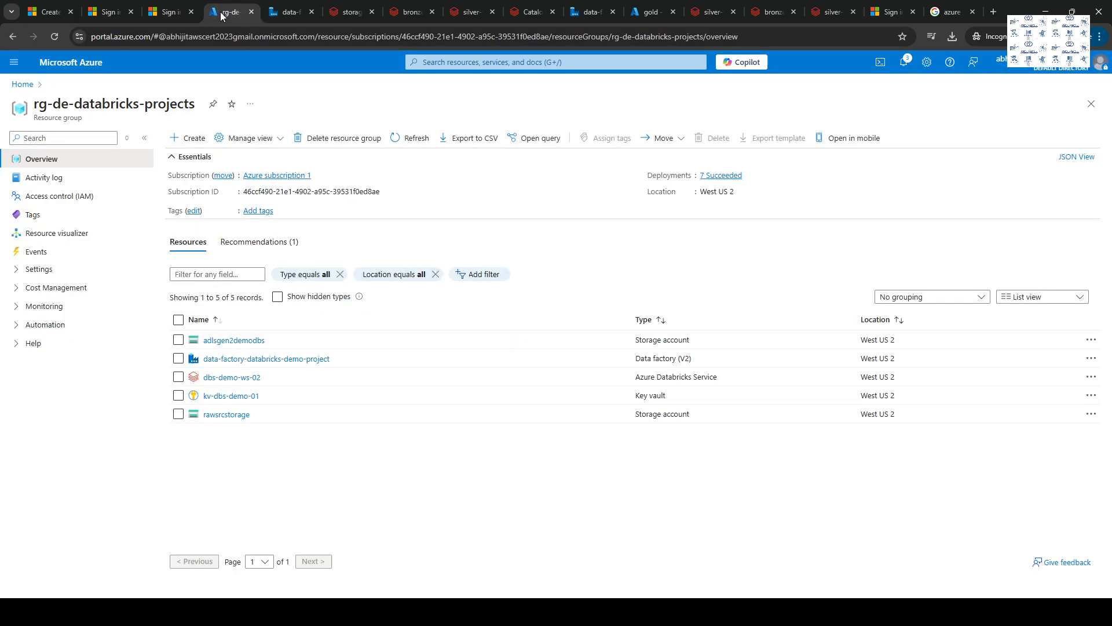
click(44, 65)
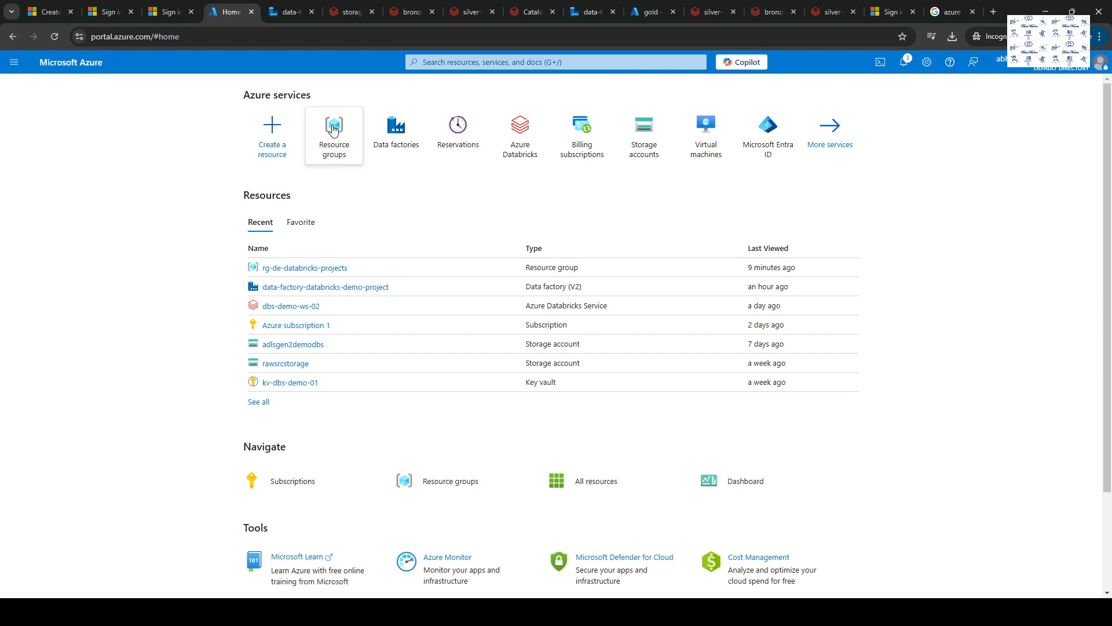
mouse_move(333, 129)
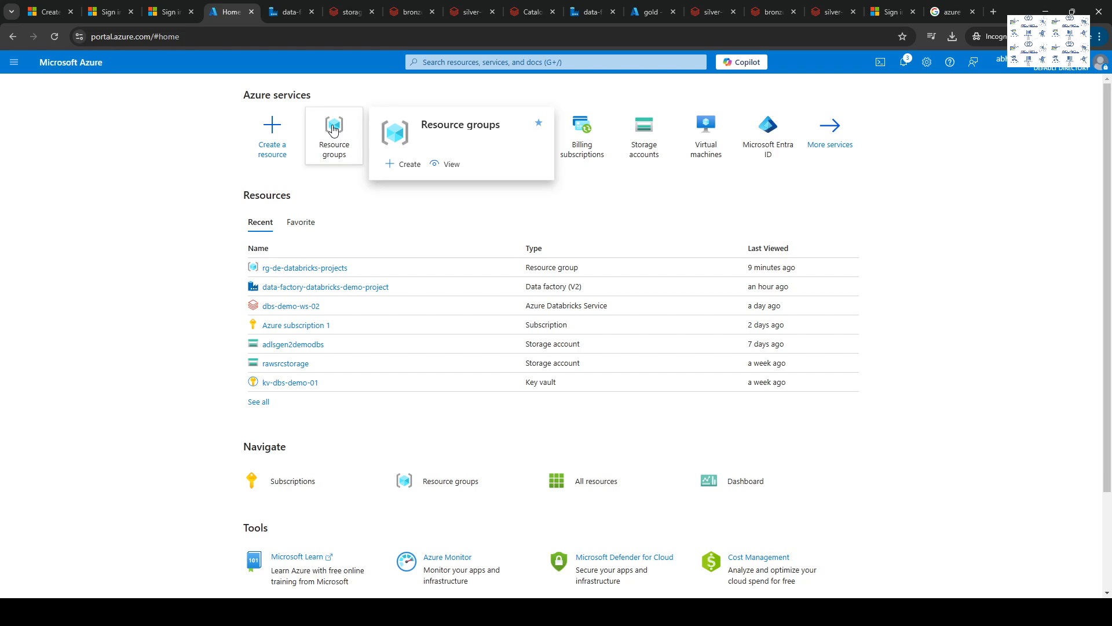
click(333, 129)
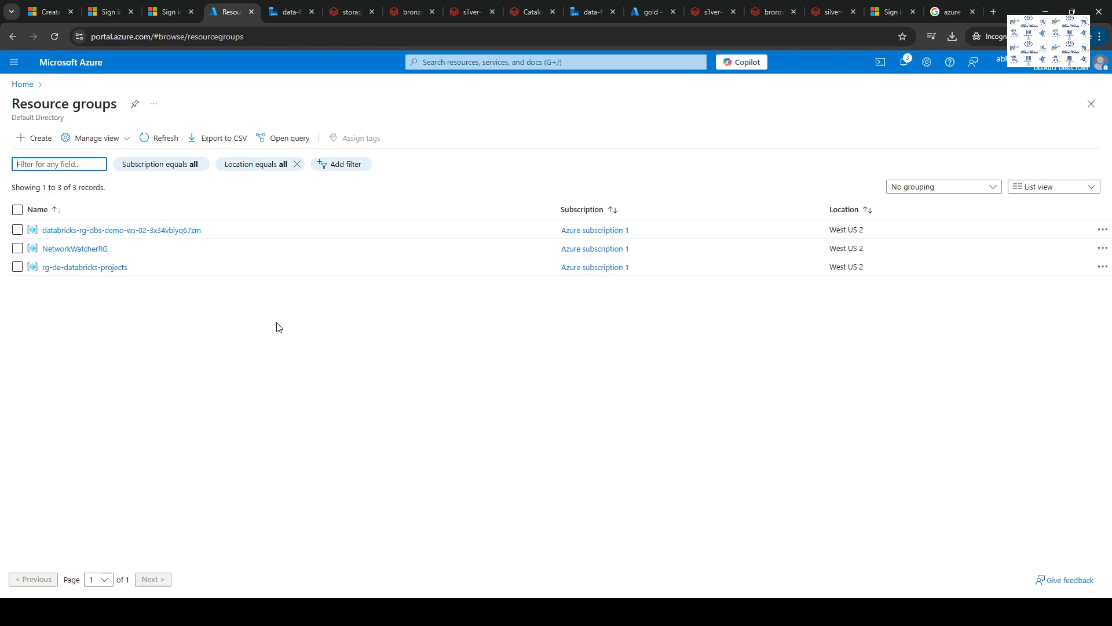
View the blank resource group creation form, return to the list and open the rg-de-databricks-projects group to examine its resources.
click(37, 139)
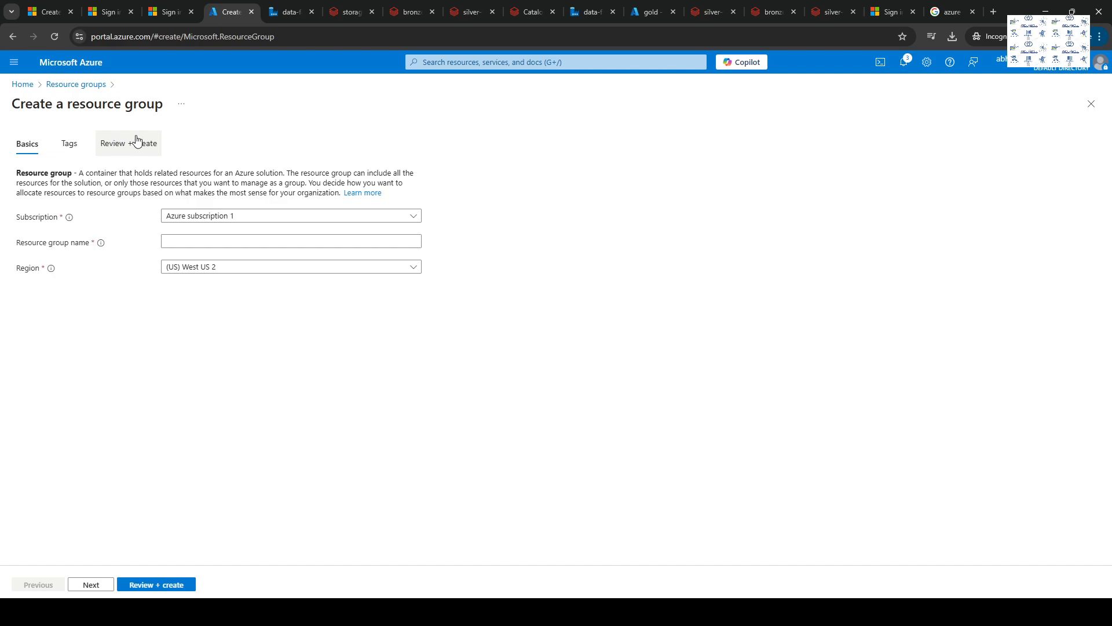
click(64, 85)
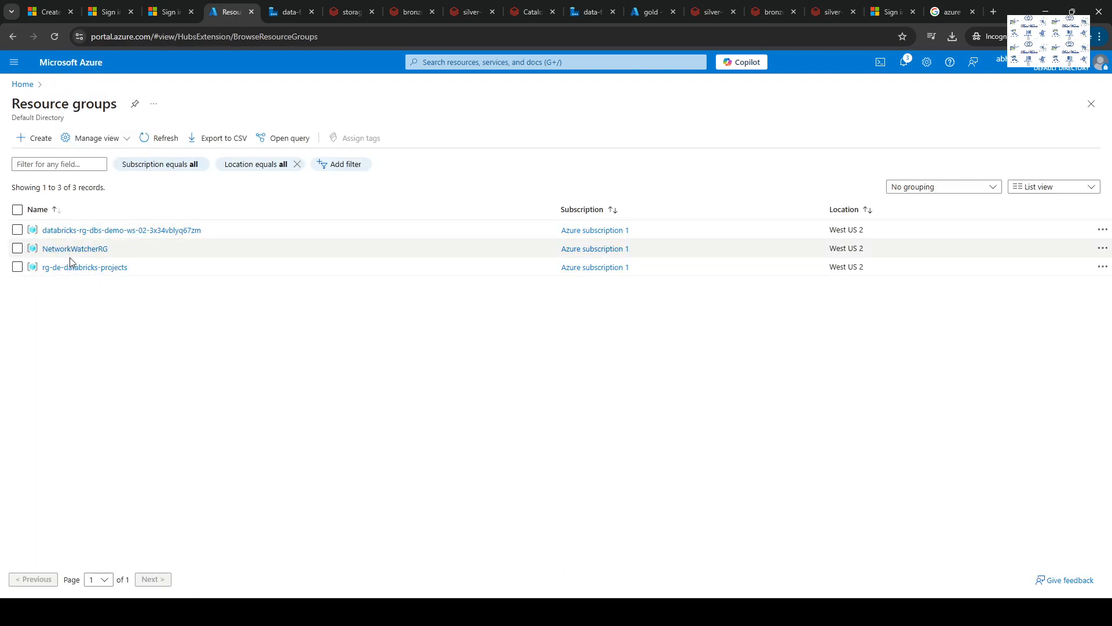
click(88, 268)
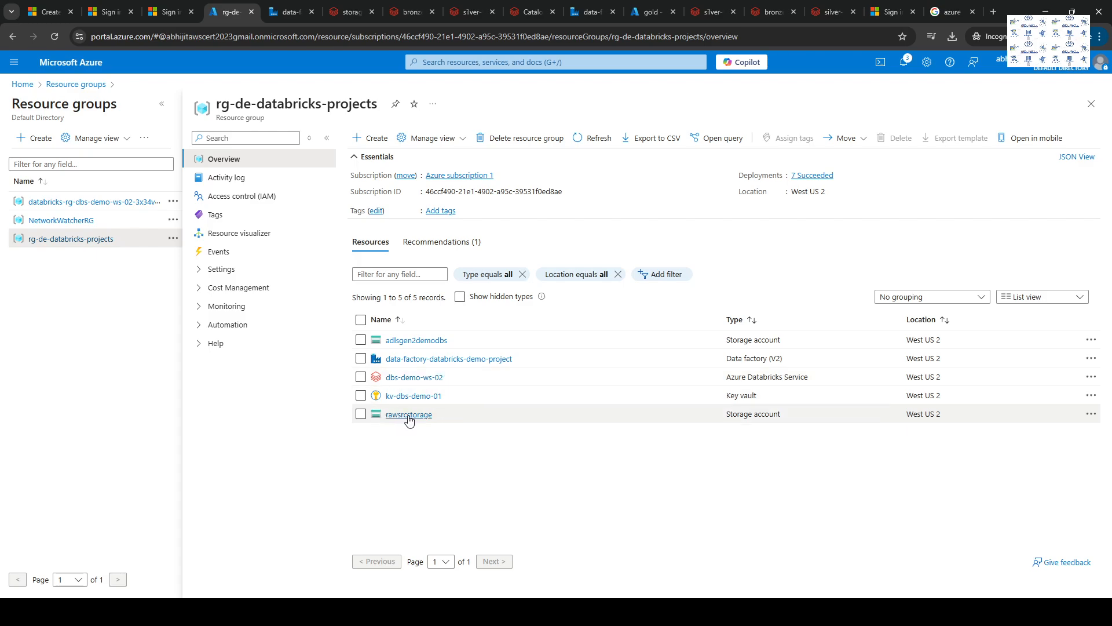
click(403, 343)
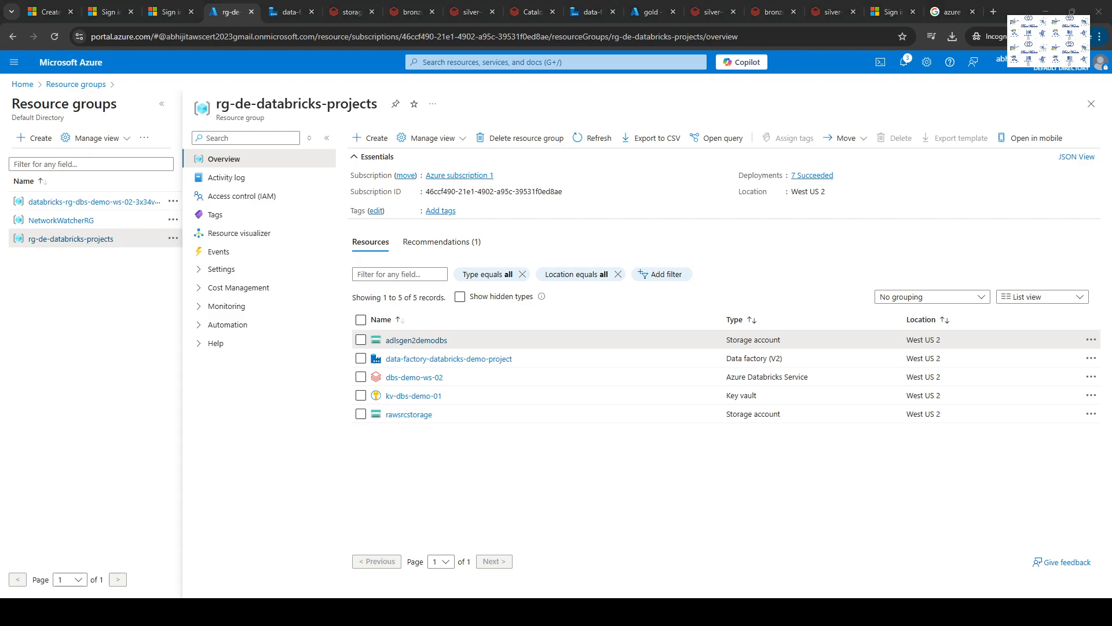
Switch to the AzureDatabricks README on GitHub and read the setup instructions from Azure account creation to the Databricks workspace section.
key(alt+Tab)
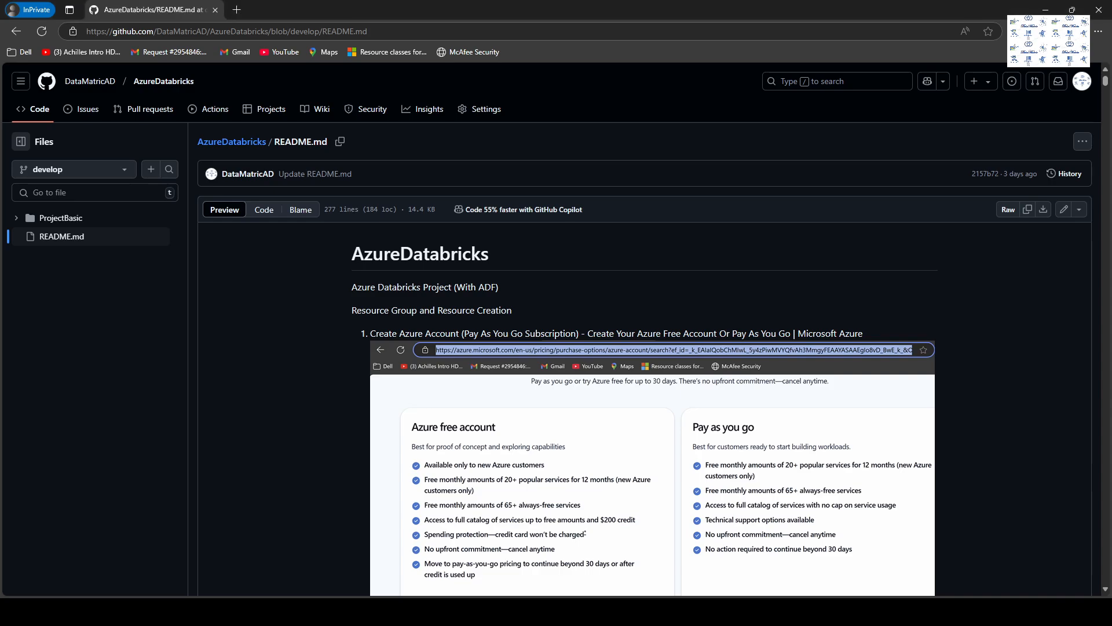
scroll(412, 417, down, 2)
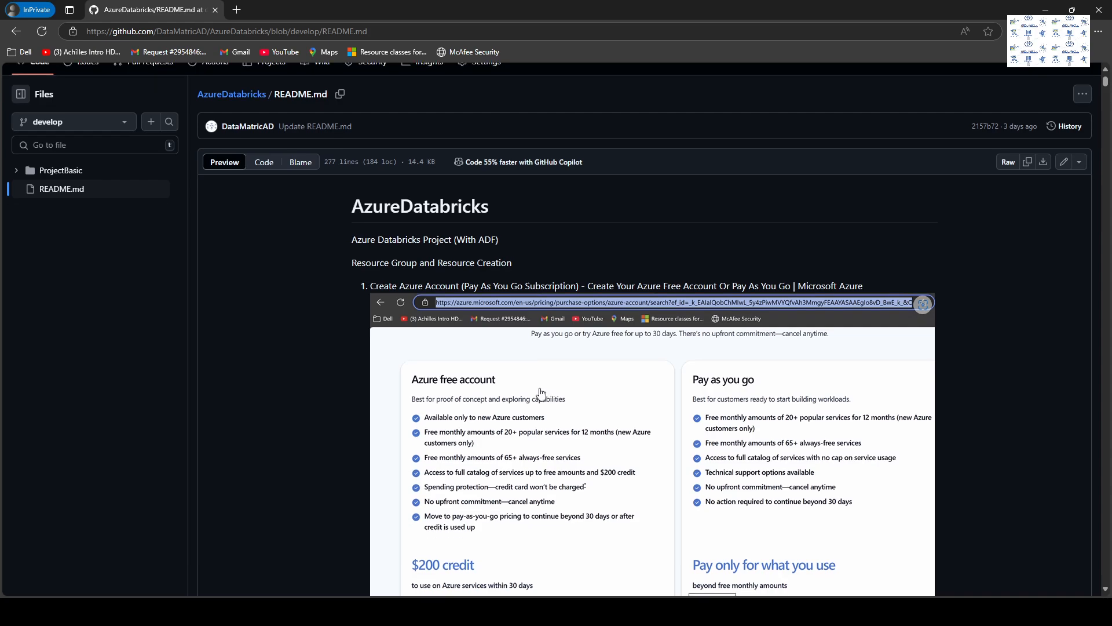
scroll(537, 387, down, 6)
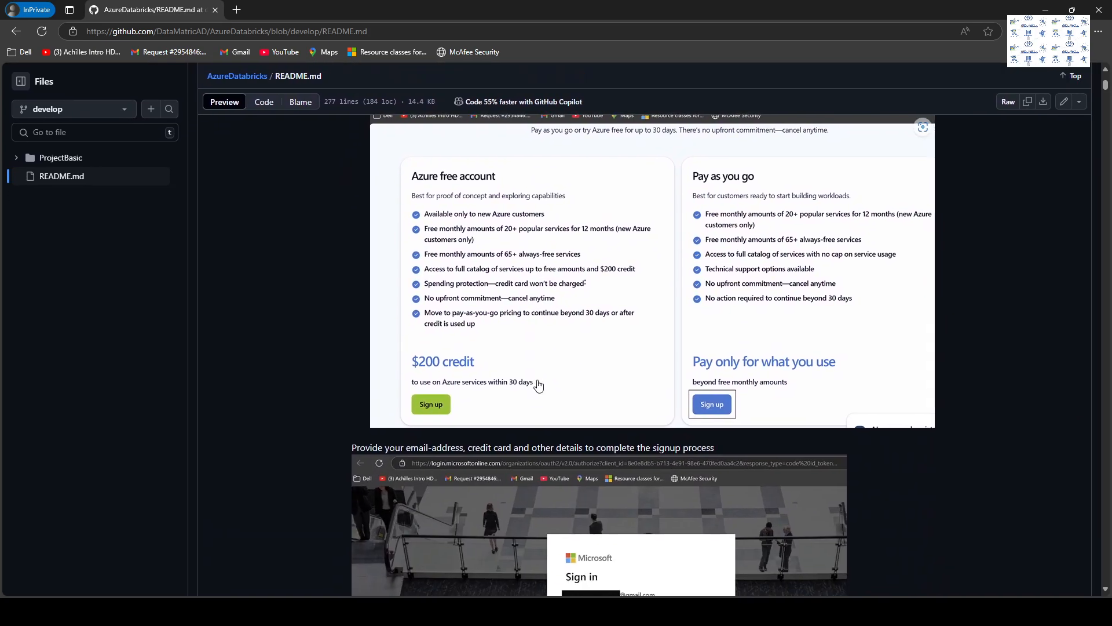
scroll(539, 384, down, 7)
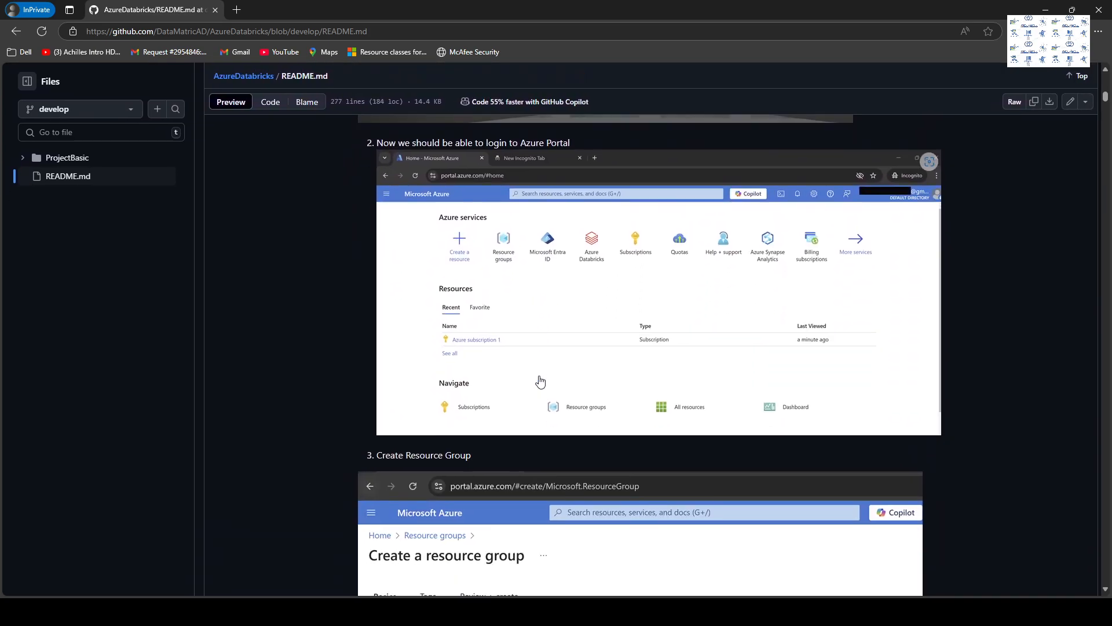
scroll(573, 242, down, 10)
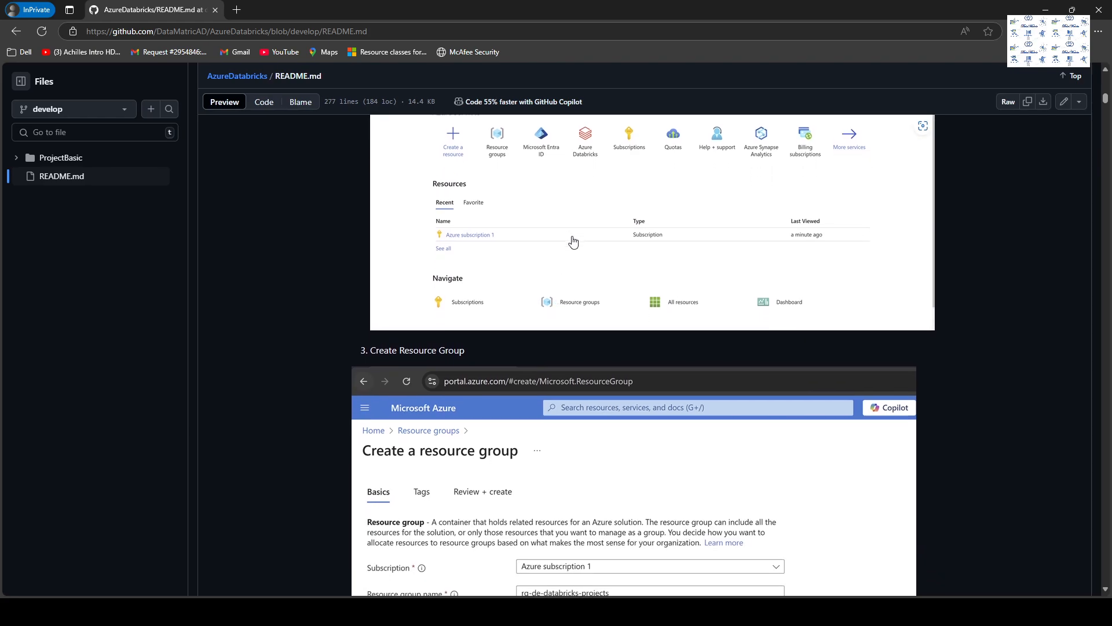
scroll(573, 242, down, 10)
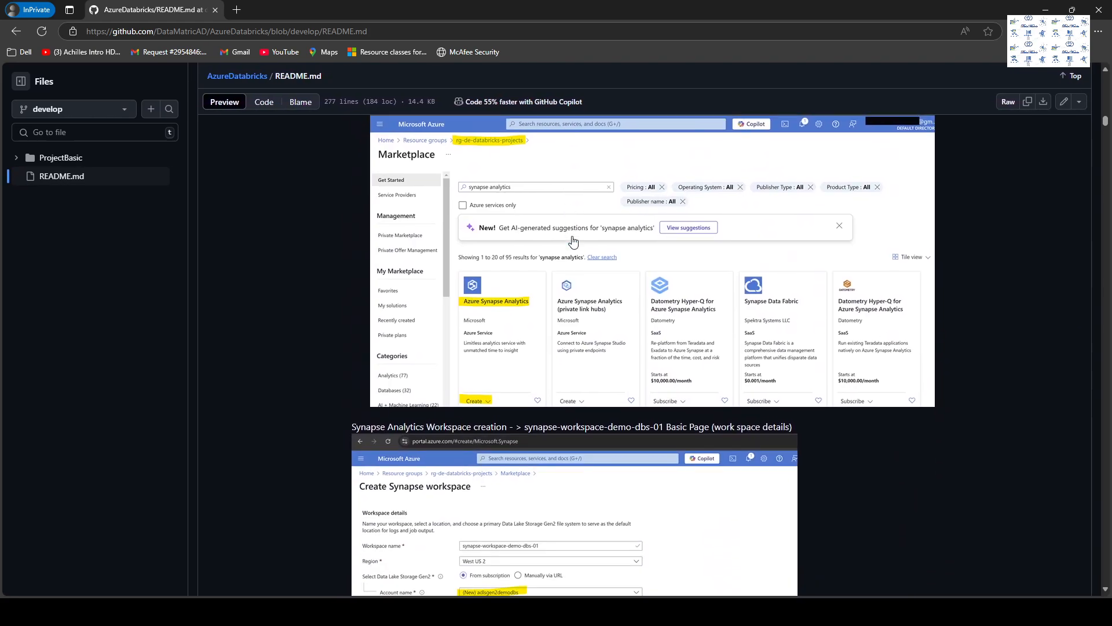
scroll(573, 242, down, 8)
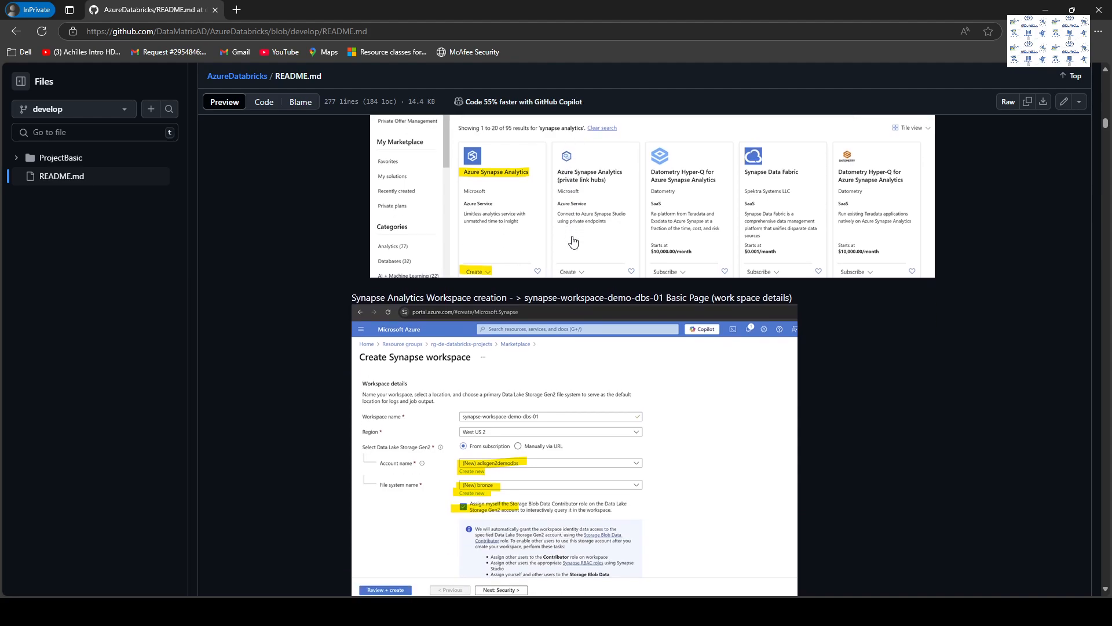
scroll(573, 241, down, 12)
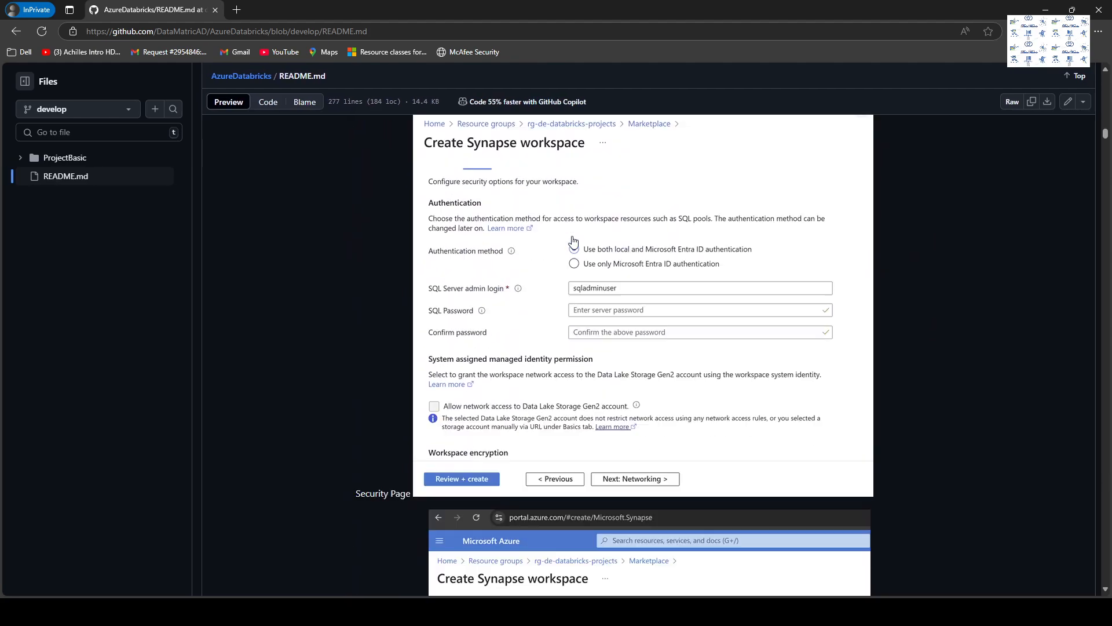
scroll(573, 242, down, 12)
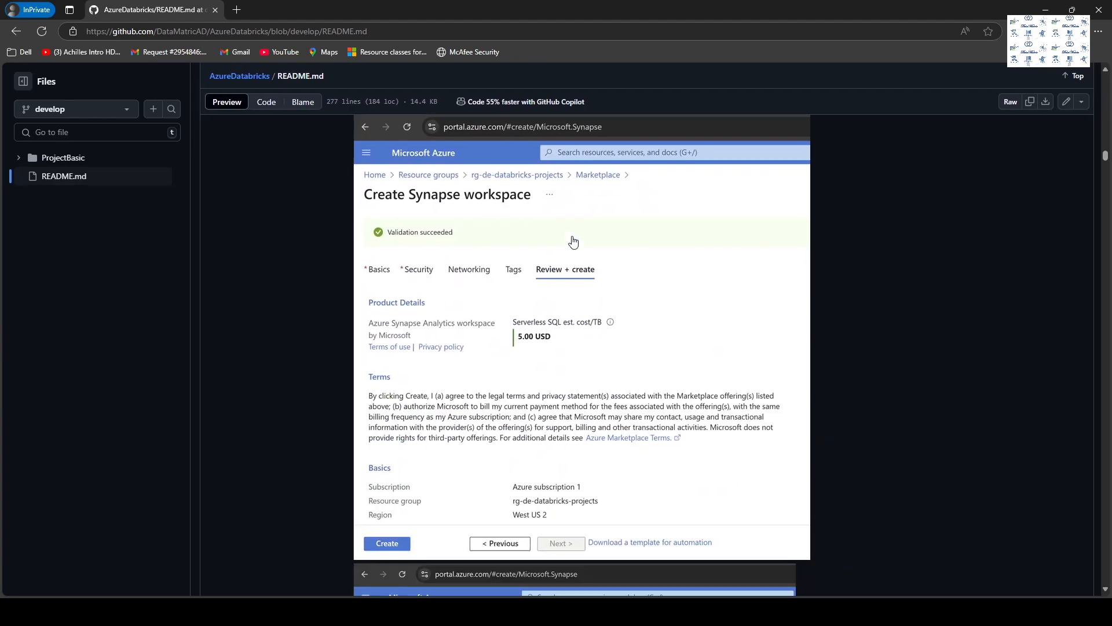
scroll(573, 241, down, 15)
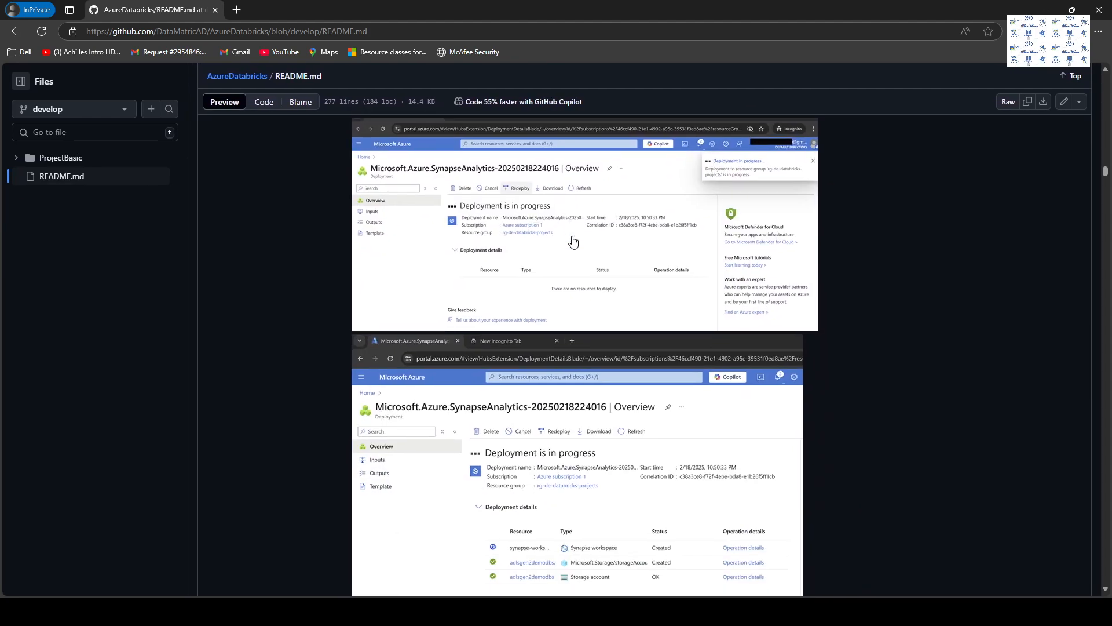
scroll(573, 242, down, 15)
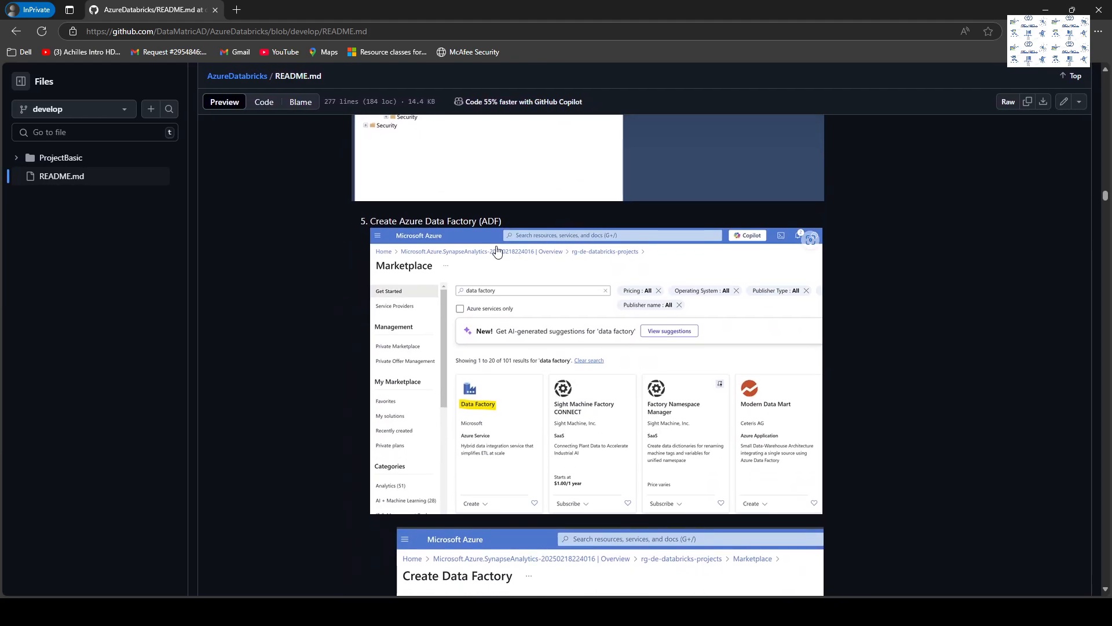
scroll(355, 256, down, 6)
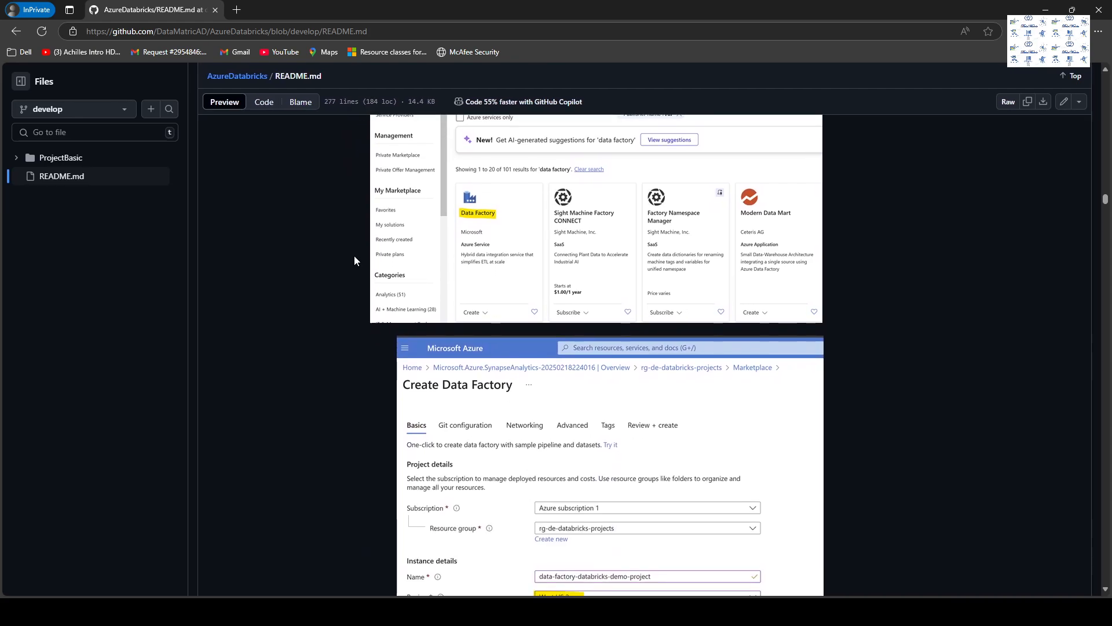
scroll(354, 260, down, 8)
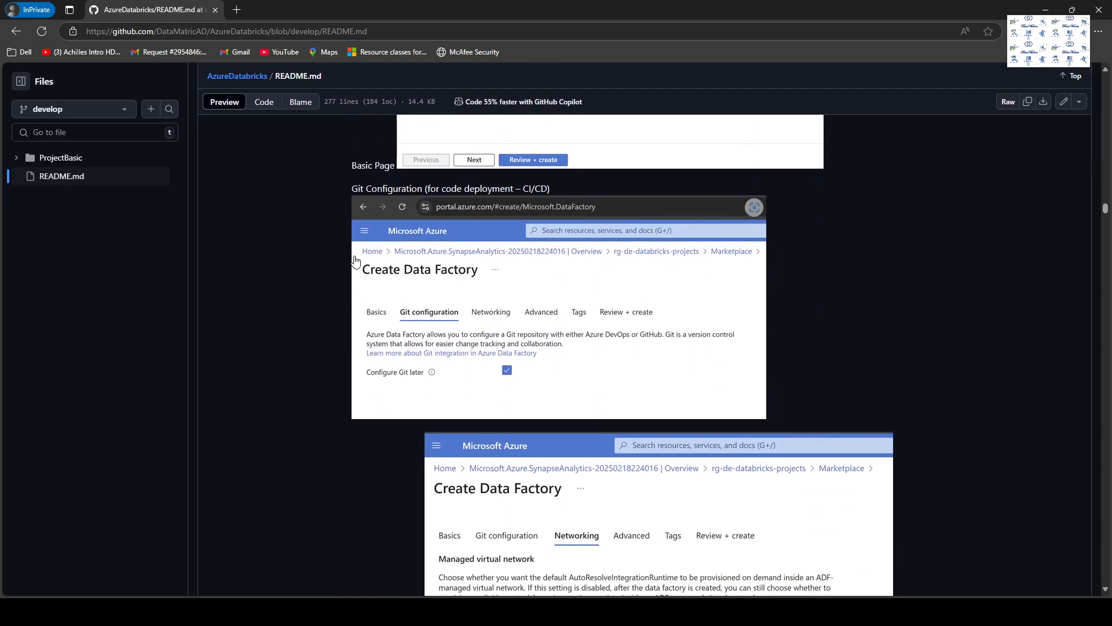
scroll(355, 261, down, 15)
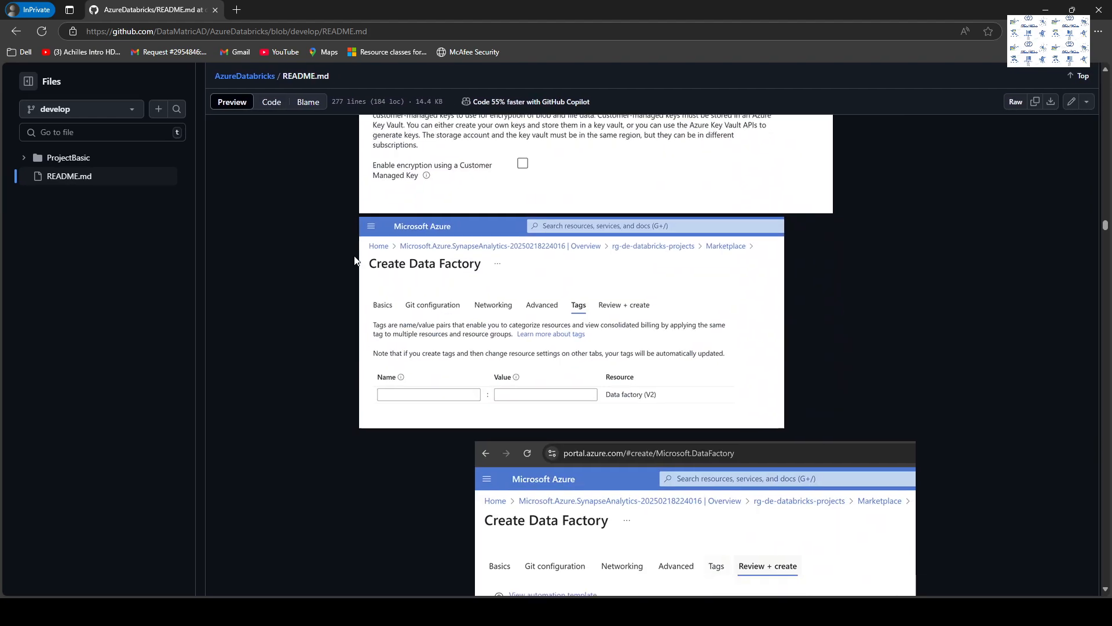
scroll(356, 261, down, 10)
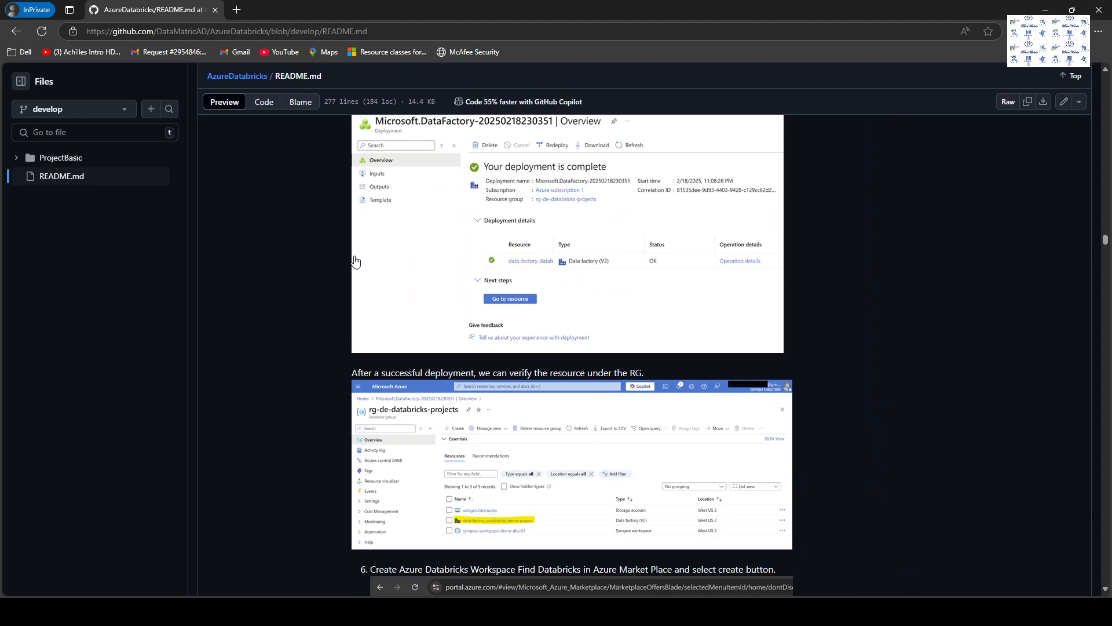
scroll(355, 263, down, 1)
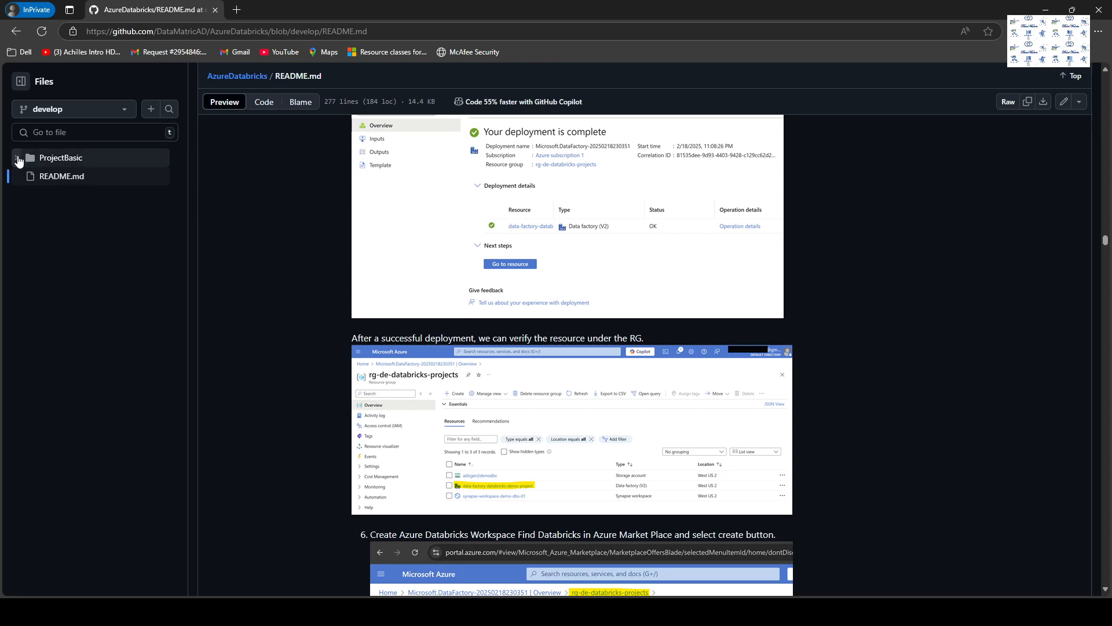
Browse the repository's ProjectBasic/Code folder, viewing the contents of its ADF and Databricks subfolders.
click(16, 160)
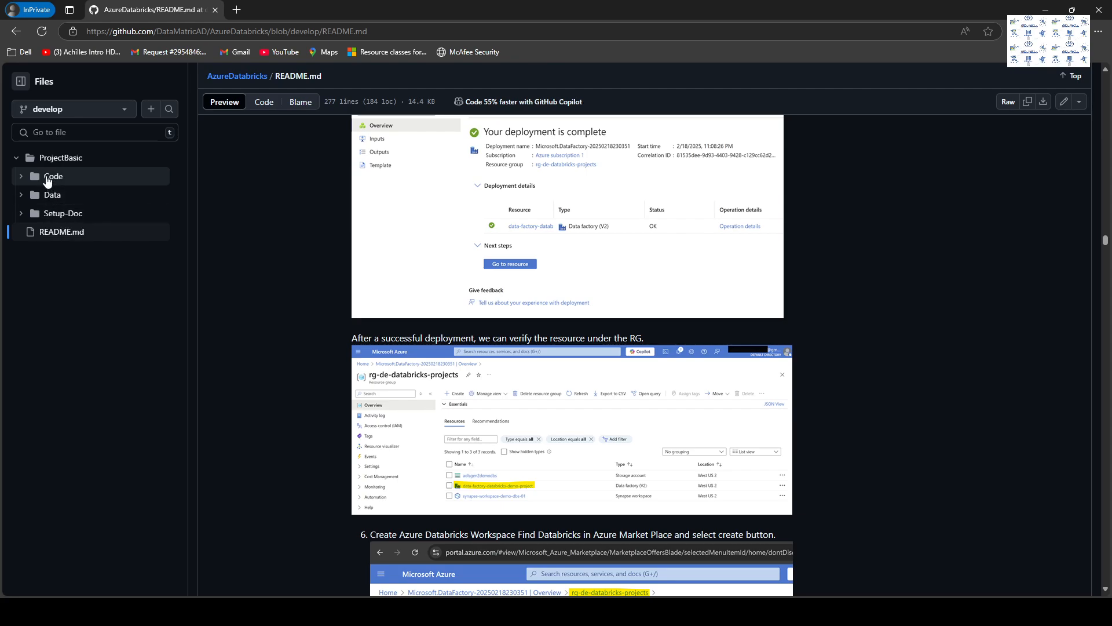
click(46, 180)
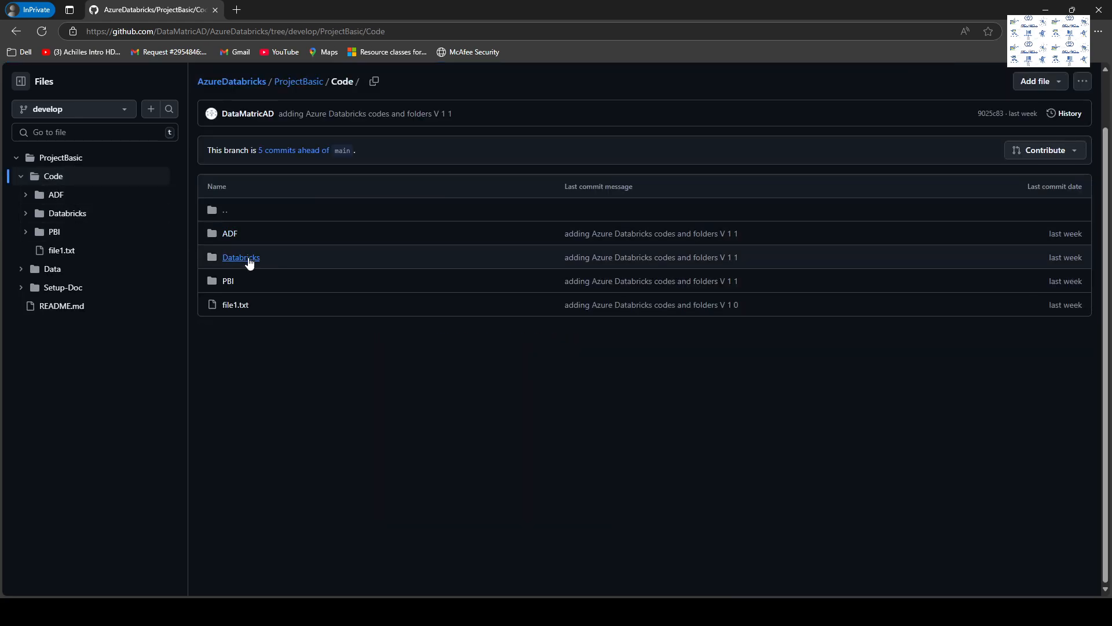
click(227, 233)
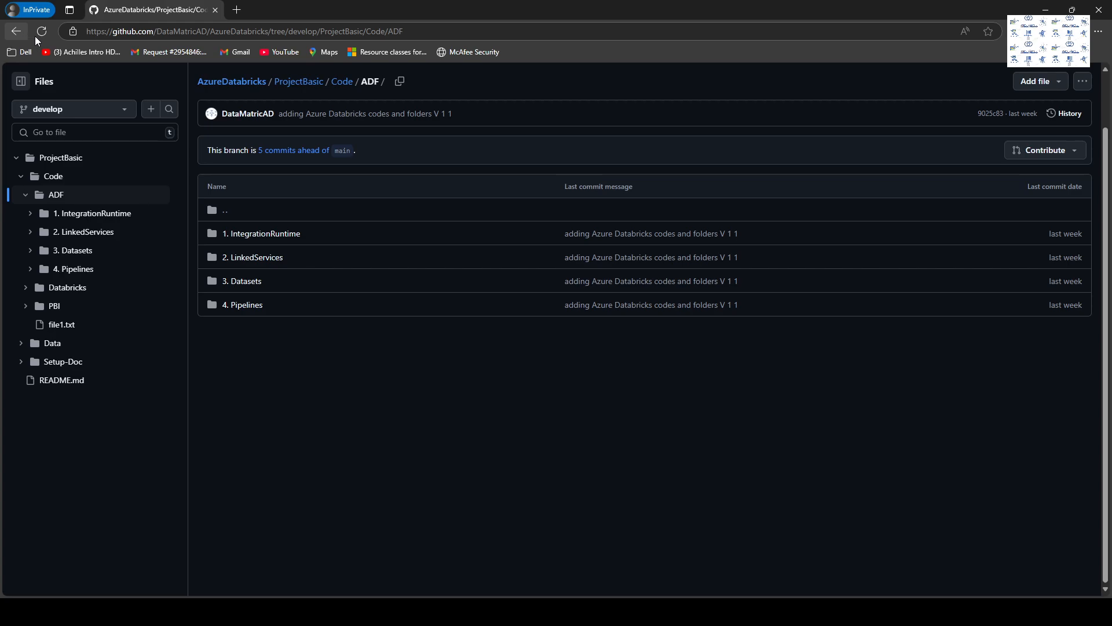
click(58, 288)
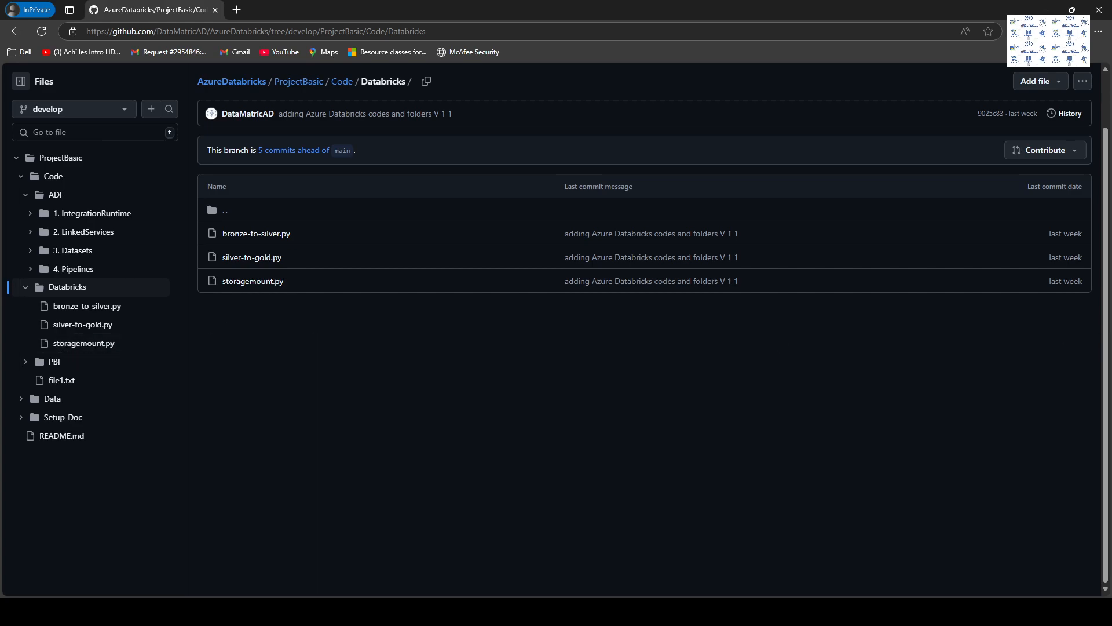
Switch to Azure Data Factory Studio and show the pipelines inside the person-details folder of the authoring area.
click(1047, 9)
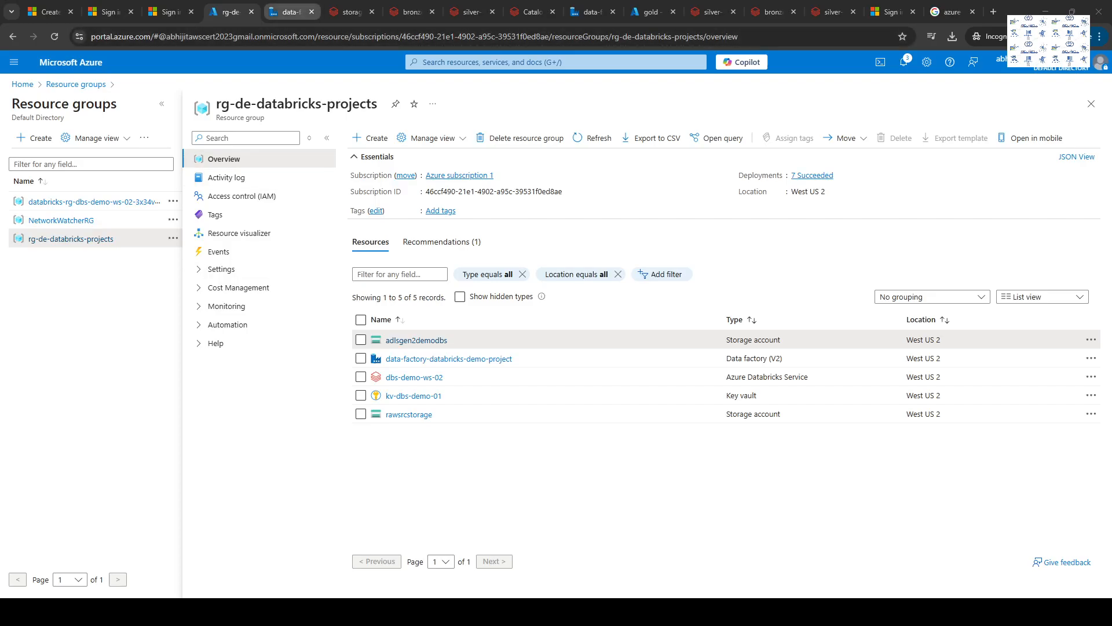
click(284, 14)
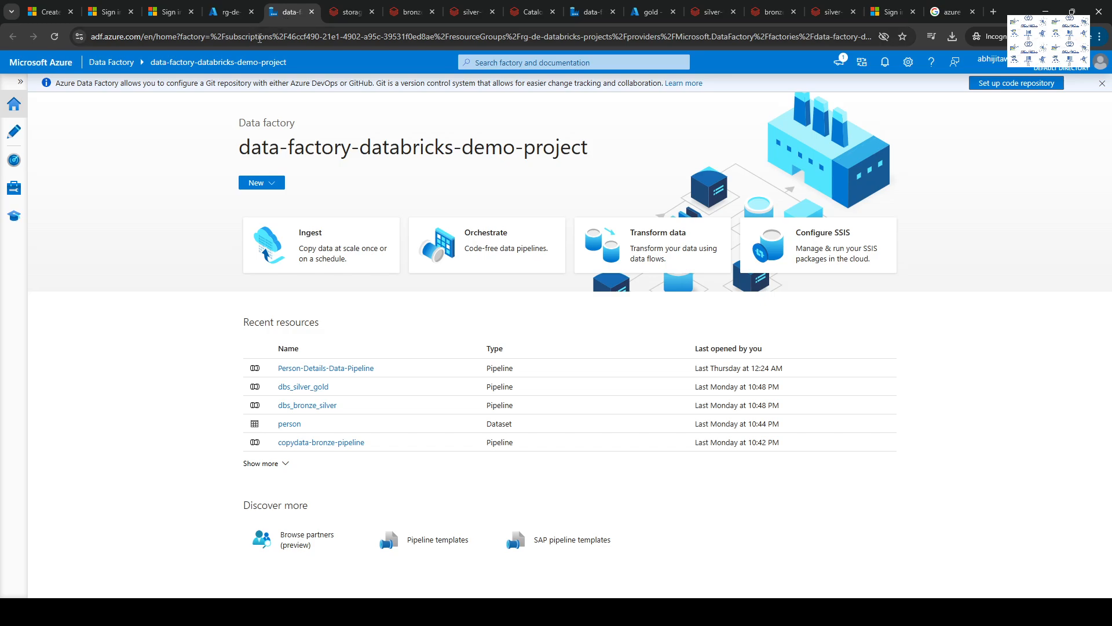
click(14, 132)
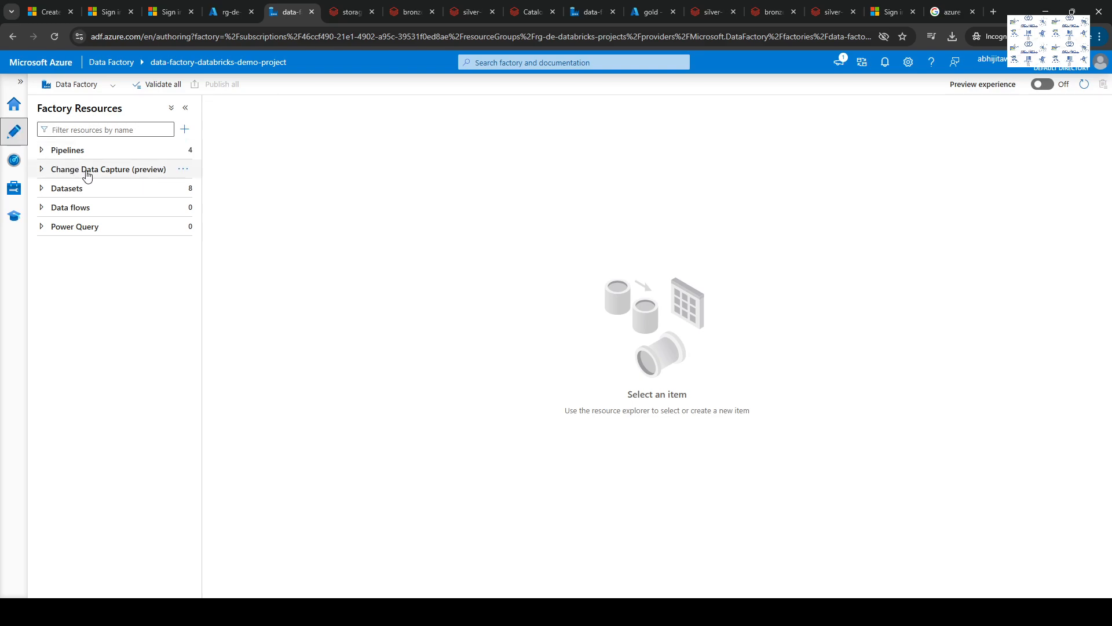
click(41, 150)
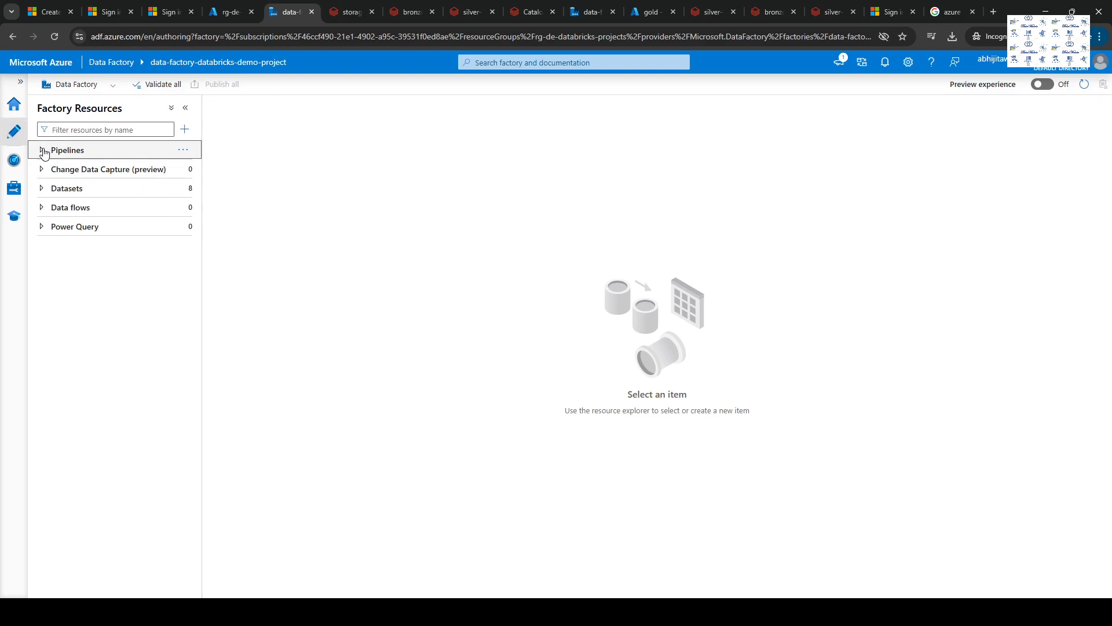
click(76, 169)
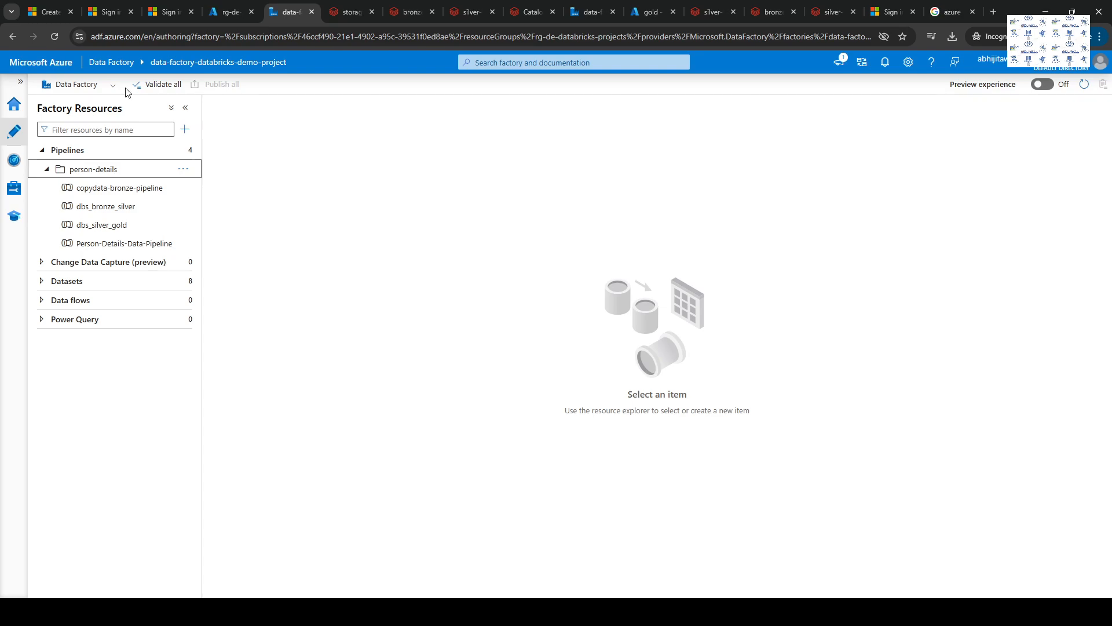
Return to the rg-de-databricks-projects resource group, open data-factory-databricks-demo-project and launch Data Factory Studio from it.
click(224, 13)
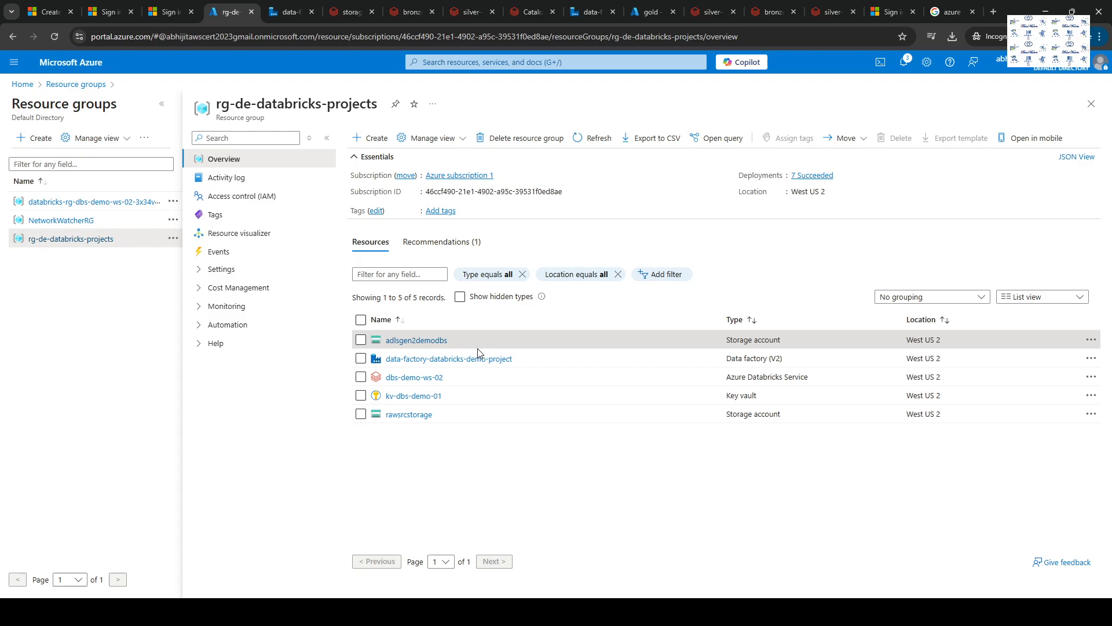
click(416, 360)
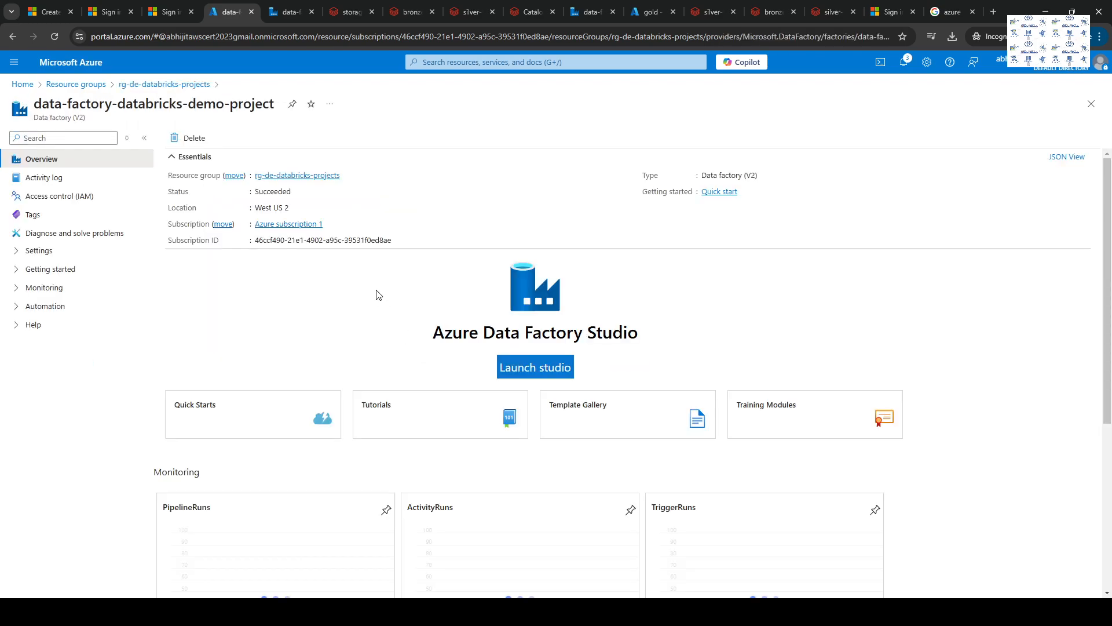
click(540, 375)
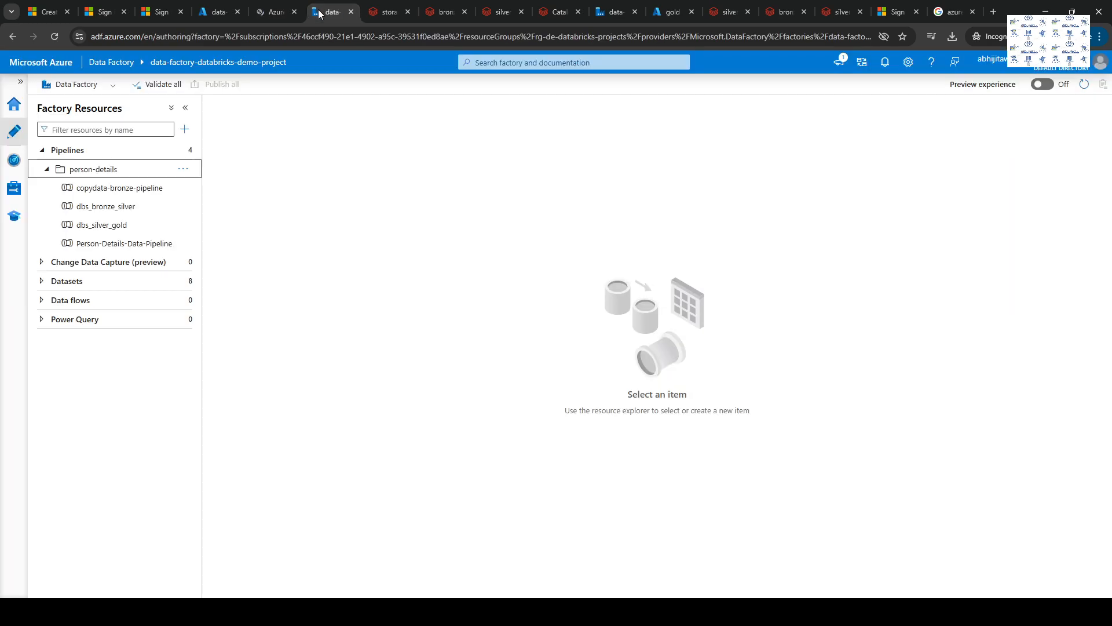
View the data factory's integration runtimes and its list of linked services in the management area.
click(14, 193)
click(93, 202)
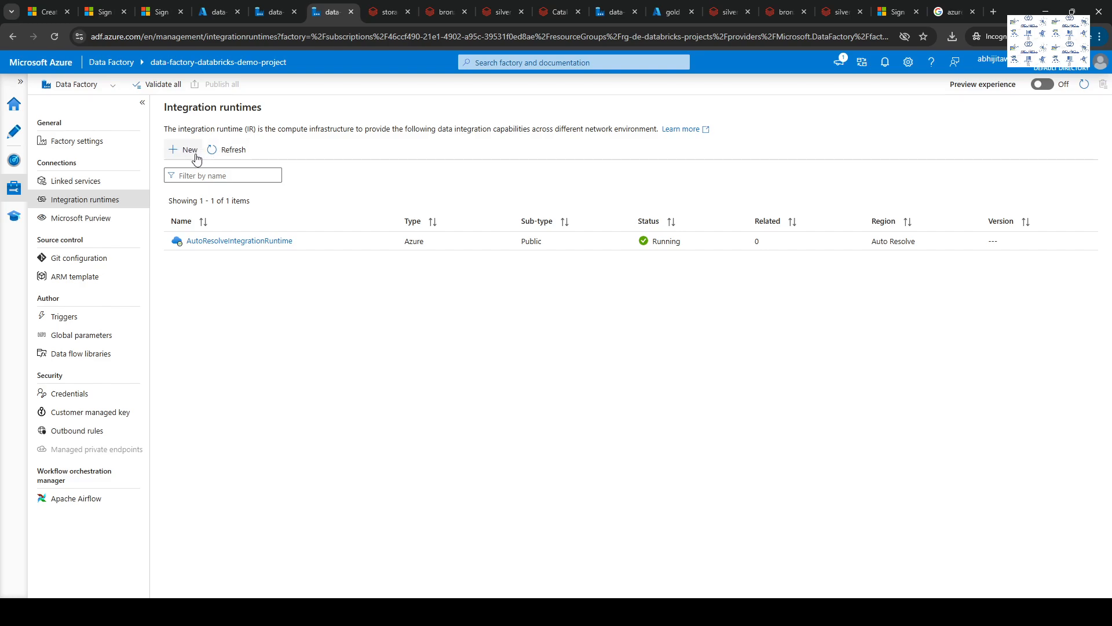
click(86, 186)
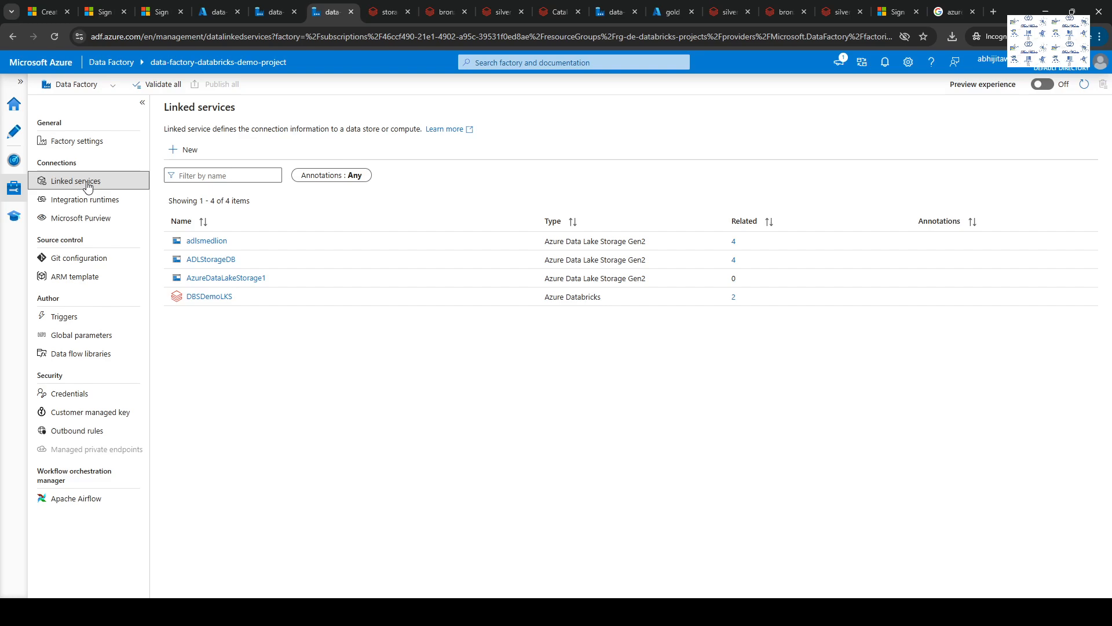
Inspect the adlsmedlion linked service's settings and connection test prompt, plus the DBSDemoLKS settings, cancelling out of each without saving.
click(213, 242)
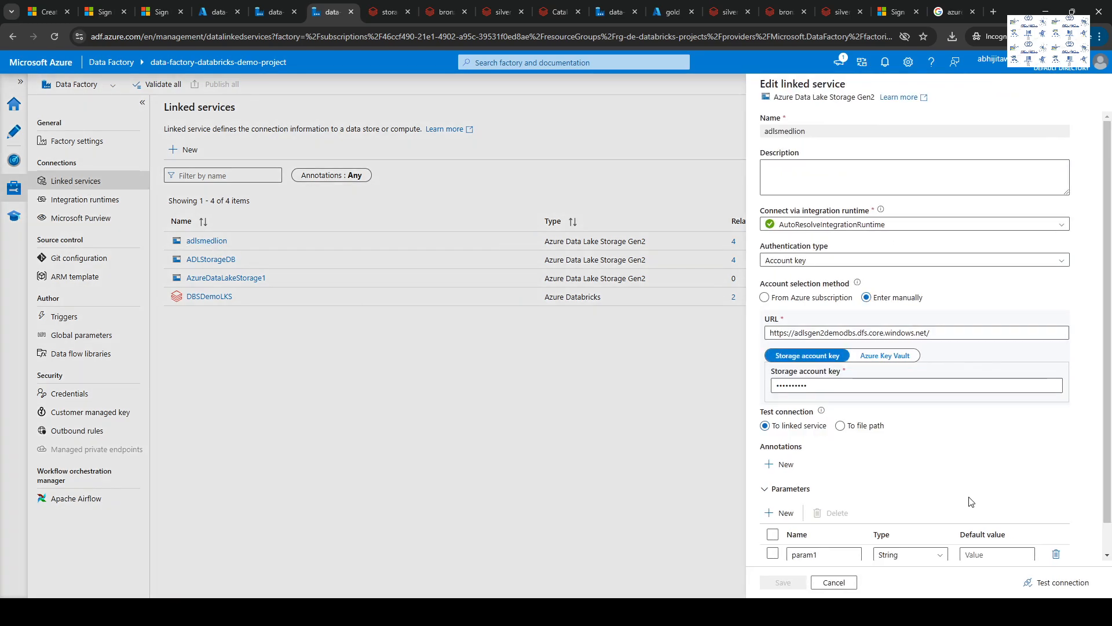
scroll(961, 491, down, 1)
scroll(940, 390, down, 2)
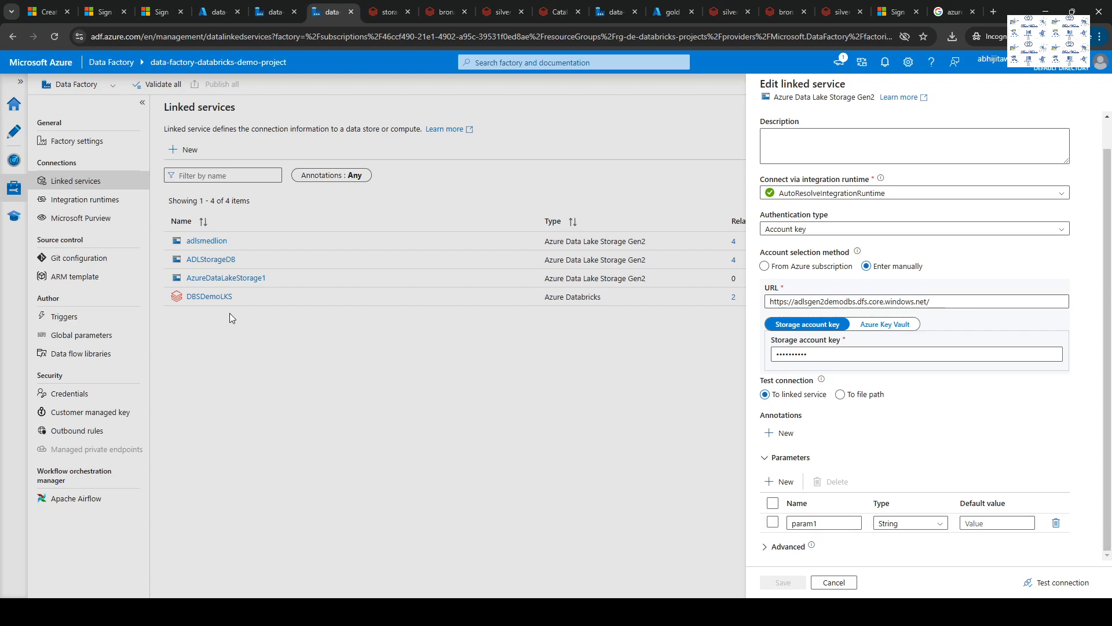
click(1067, 582)
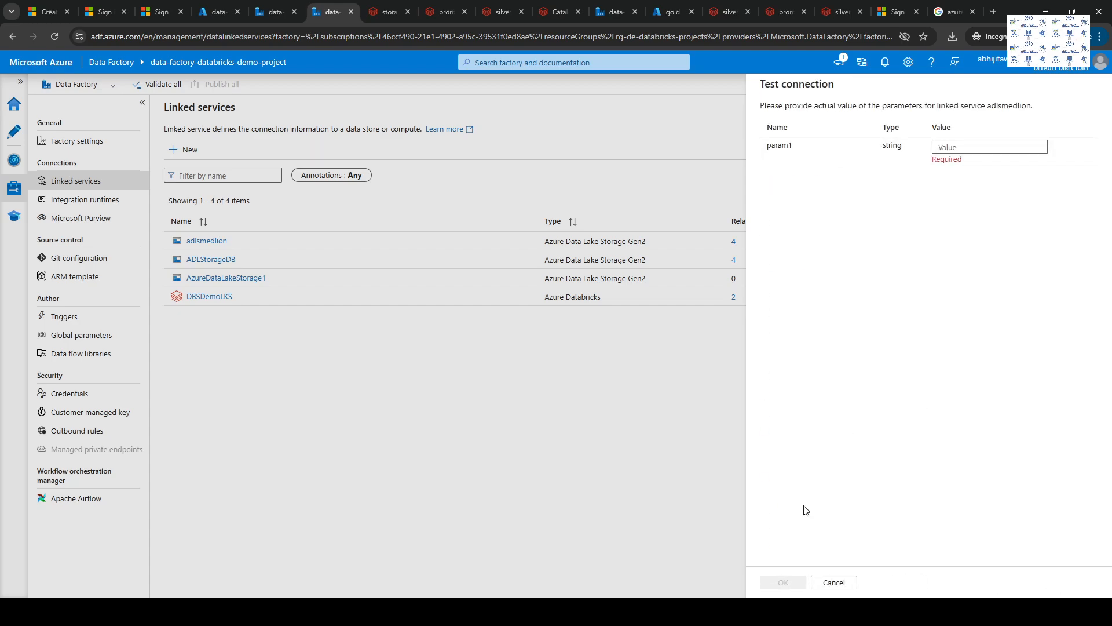
click(834, 582)
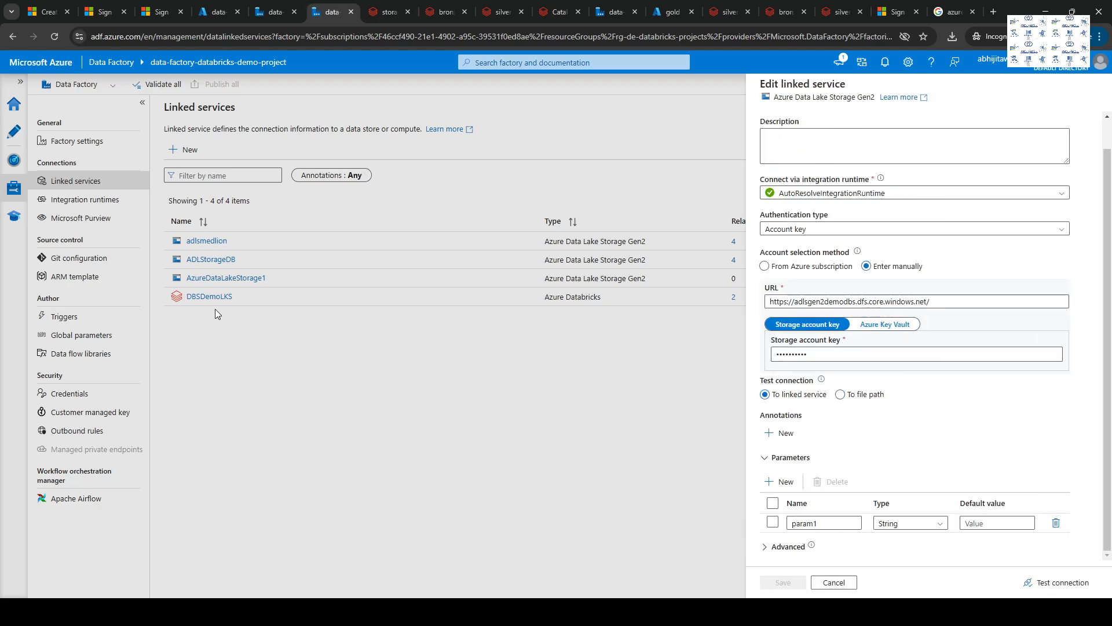
click(835, 582)
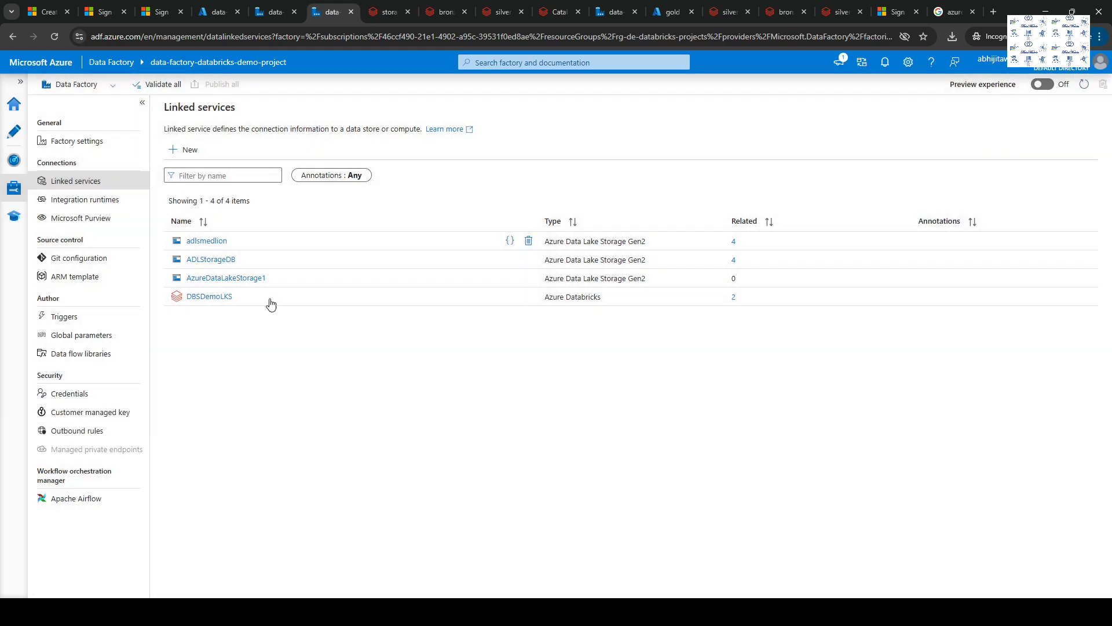
click(218, 302)
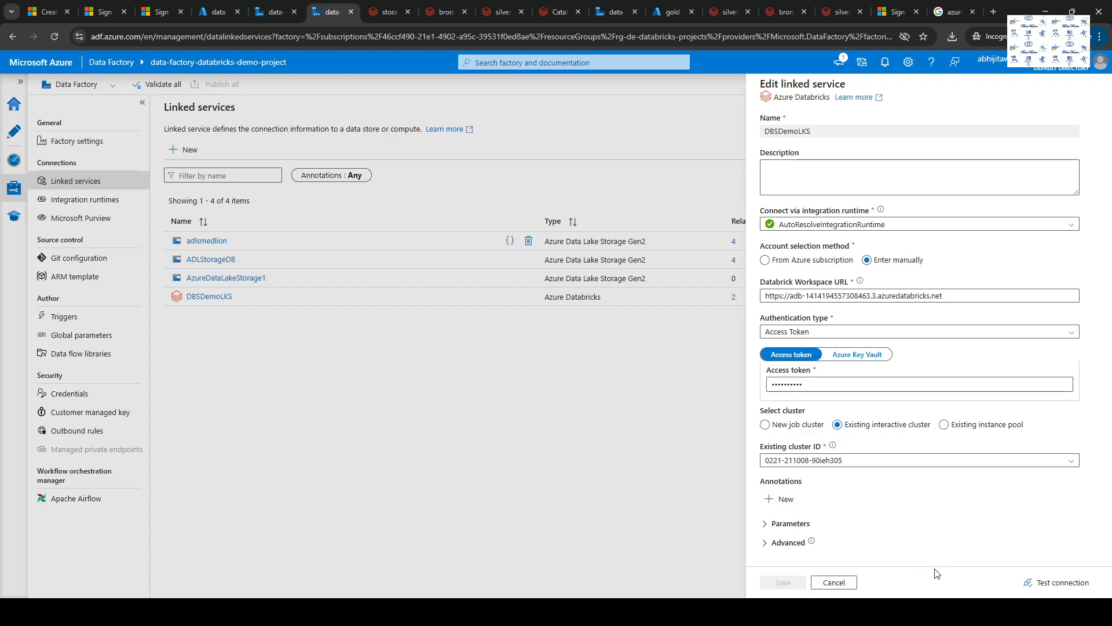
click(835, 582)
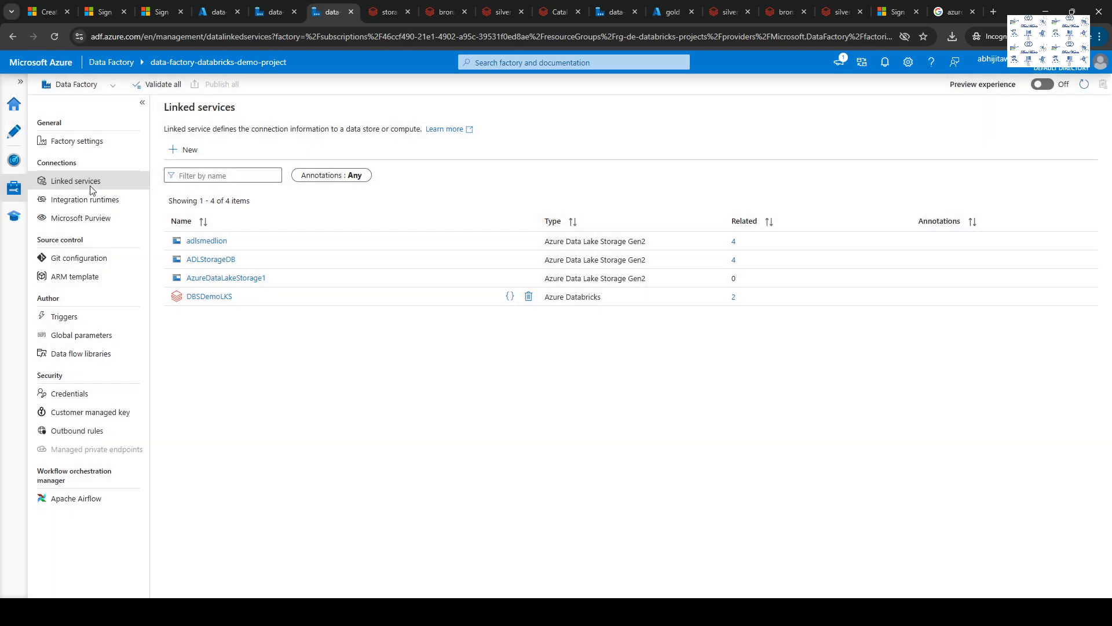
Open copydata-bronze-pipeline, examine the source settings of the copy-person-adls activity and preview the person dataset's data.
click(12, 135)
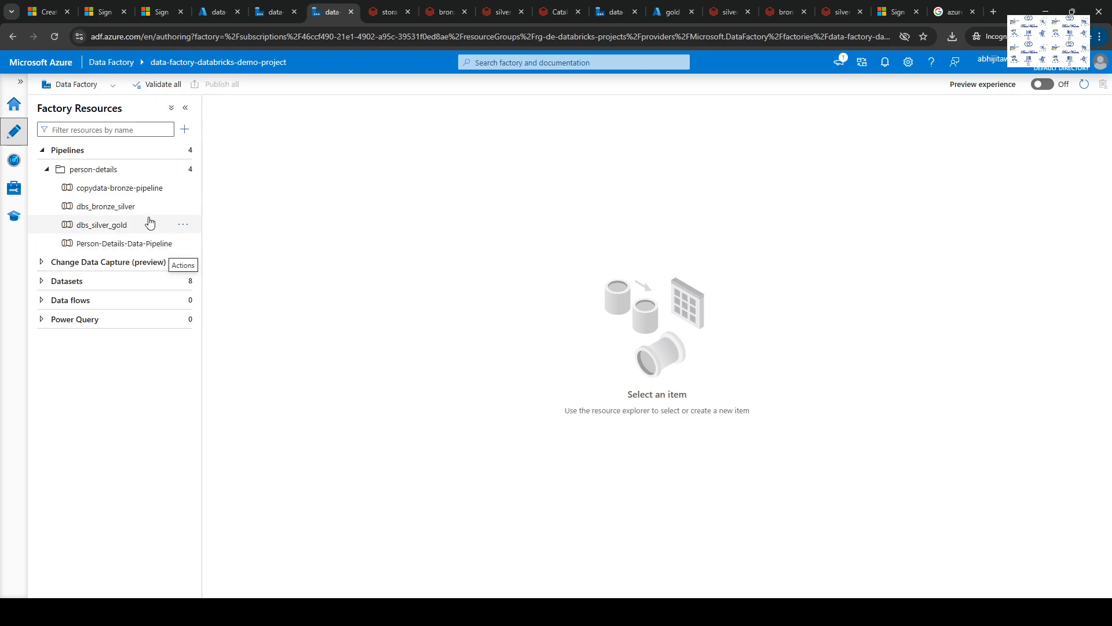
click(116, 194)
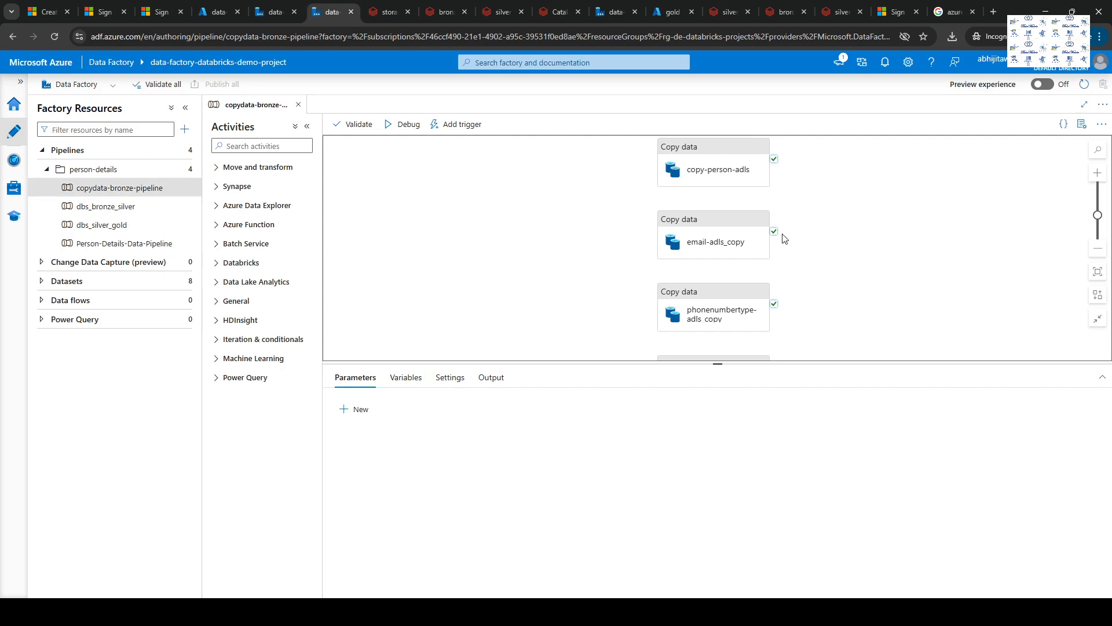
click(719, 168)
click(390, 380)
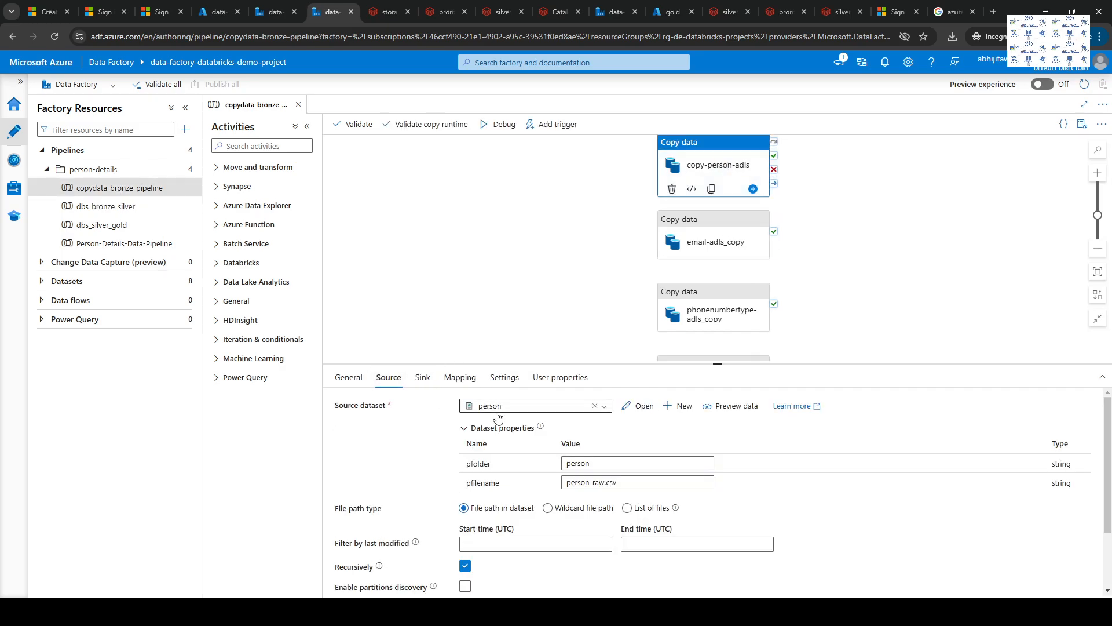
click(423, 378)
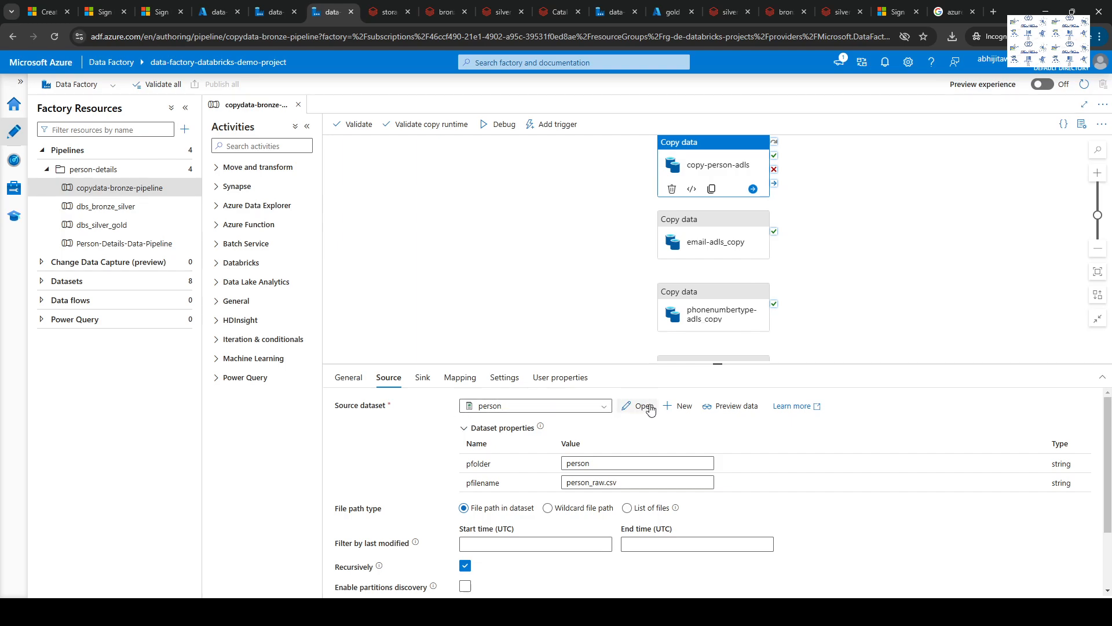
click(733, 408)
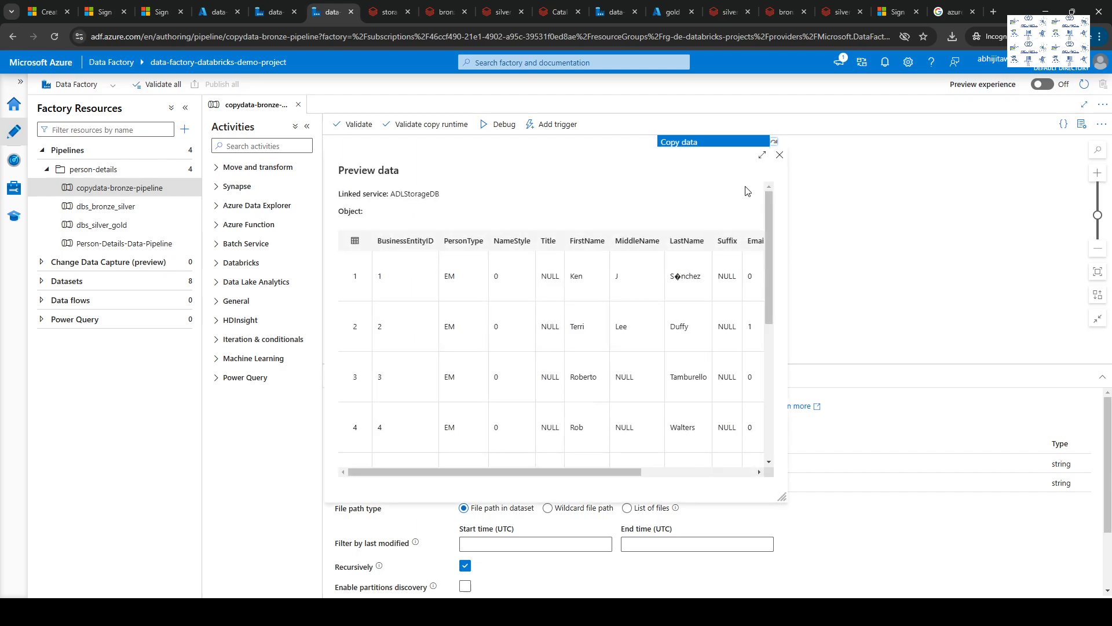
click(780, 155)
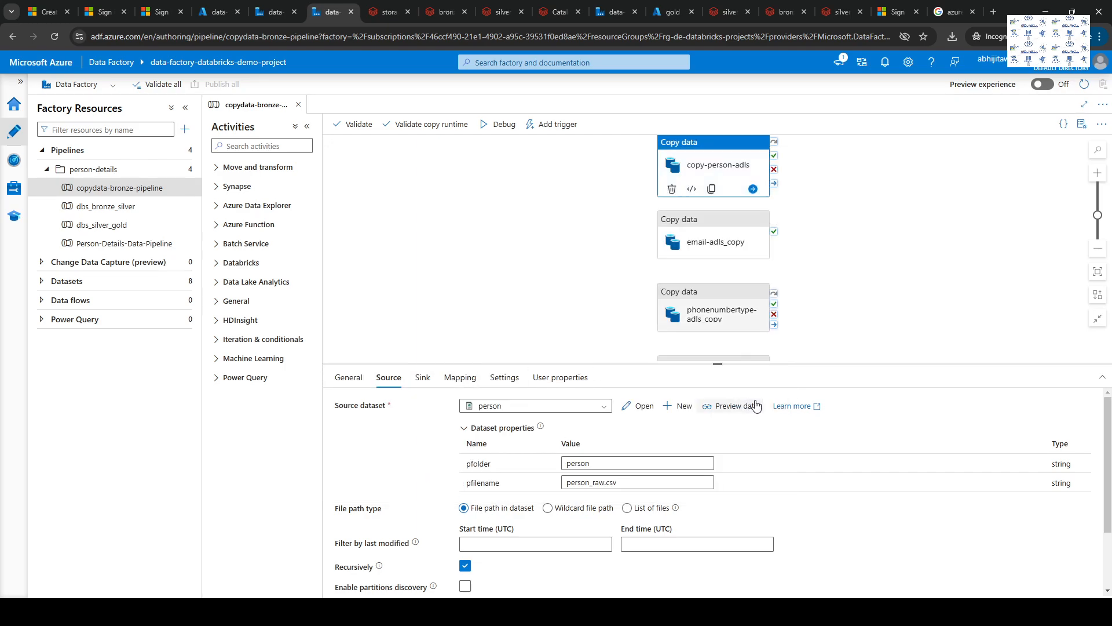
Open the personbrz sink dataset of the copy-person-adls activity and test its linked service connection.
click(423, 378)
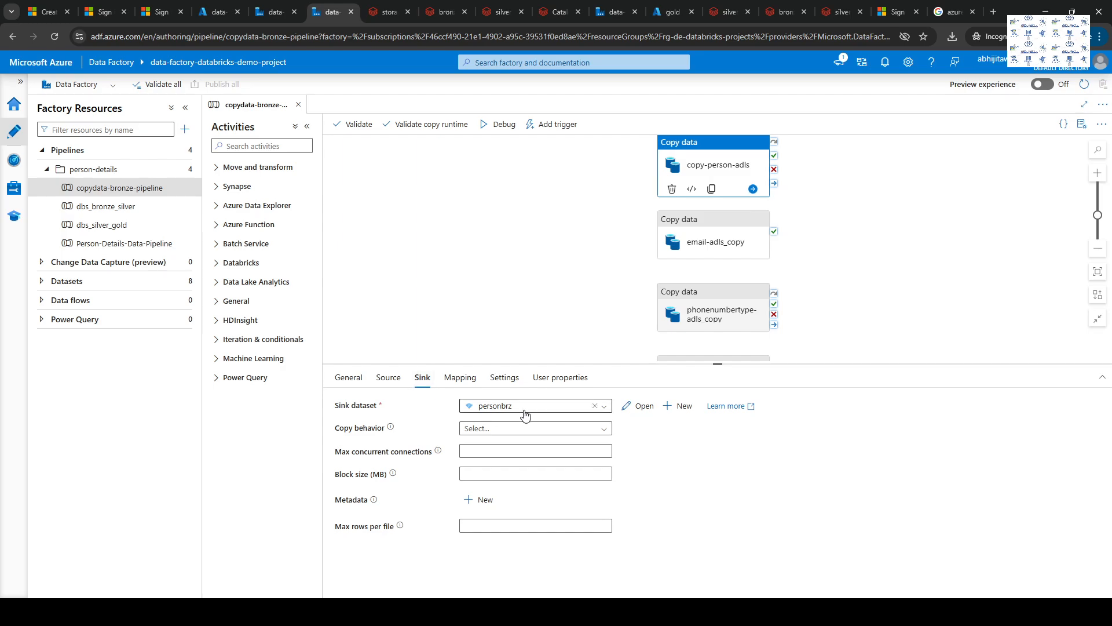
click(641, 406)
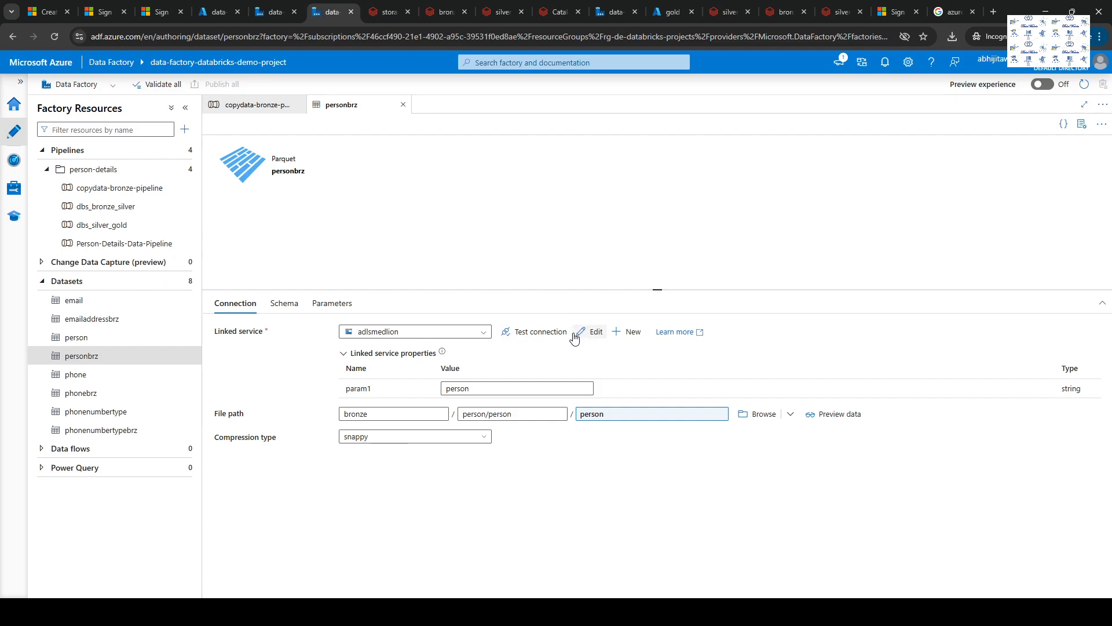
click(536, 335)
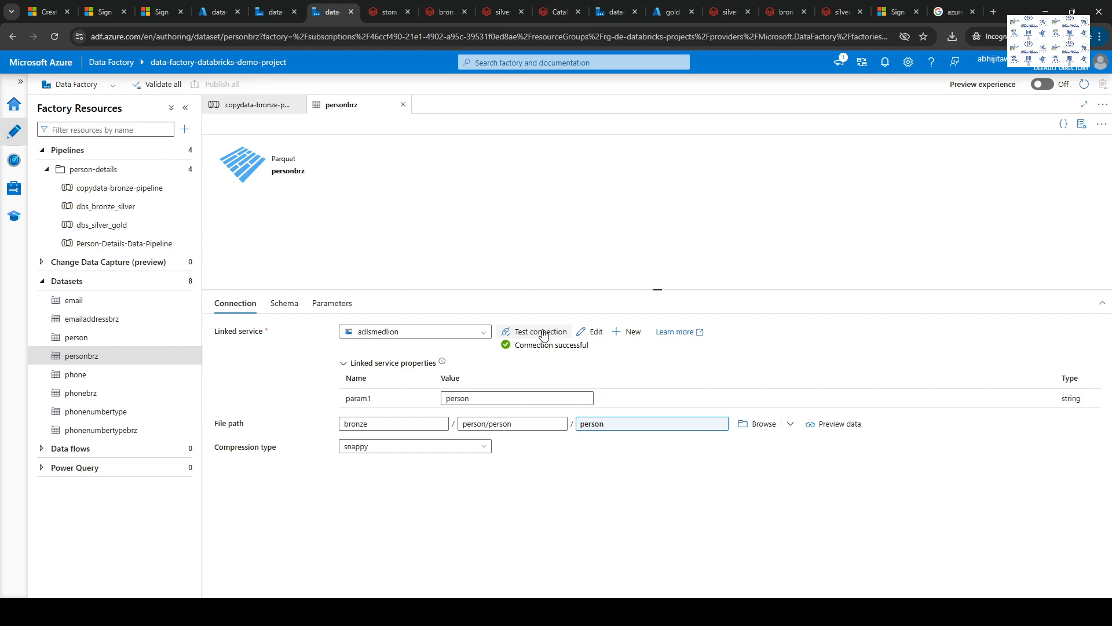
Review the storage URL, authentication and parameter settings of the adlsmedlion linked service used by the personbrz dataset.
click(588, 335)
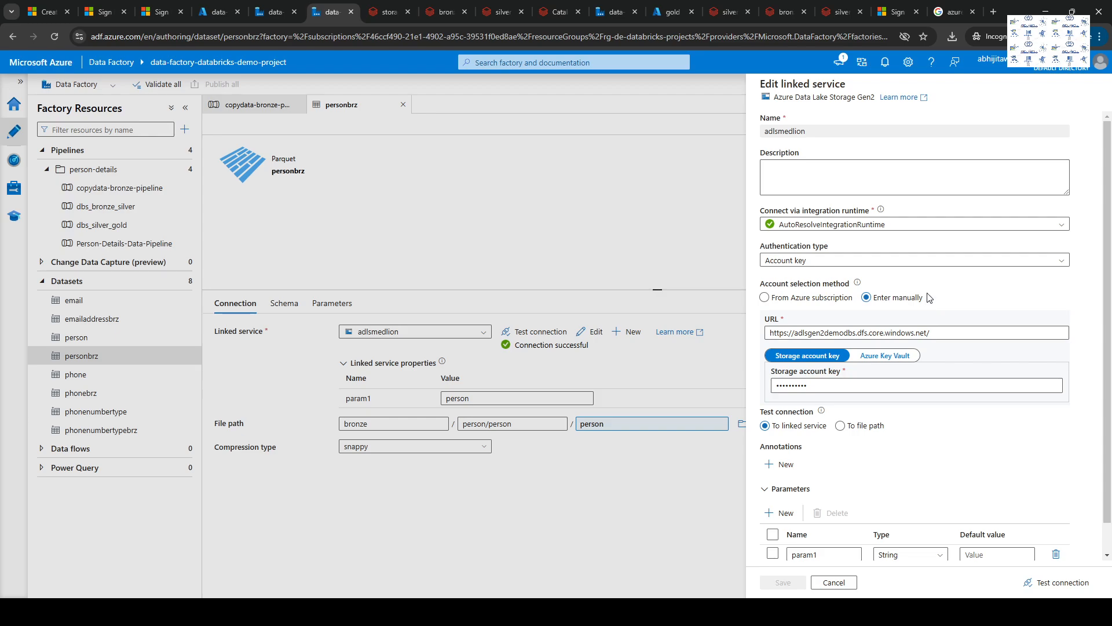
click(920, 330)
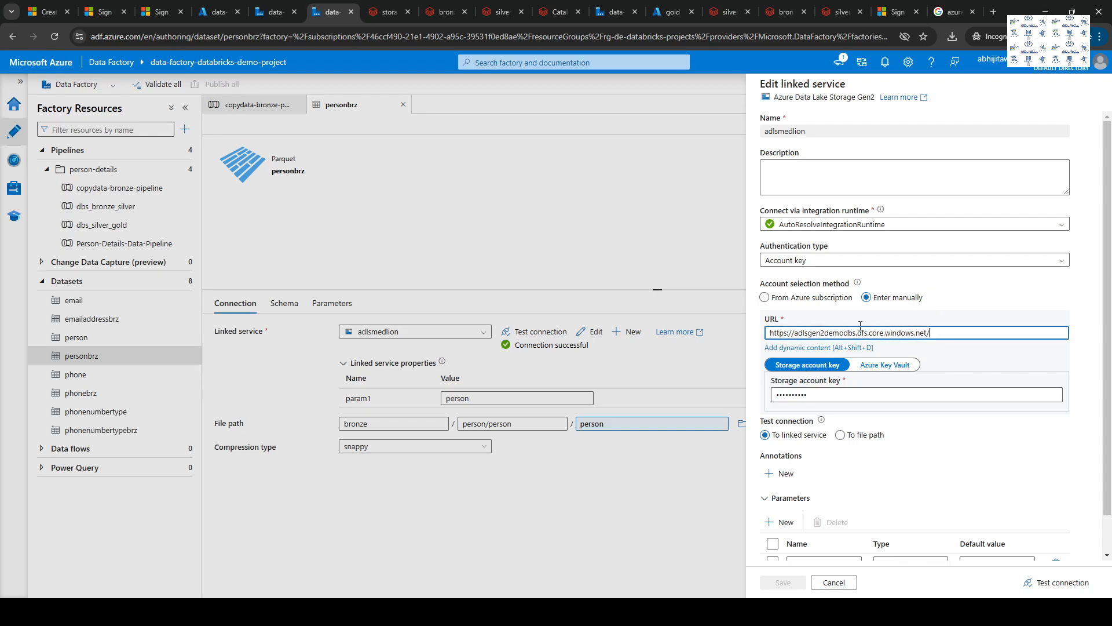
scroll(917, 347, down, 3)
scroll(933, 409, up, 3)
Switch back to the Azure portal and go through the Resource groups list to the portal home page.
click(255, 10)
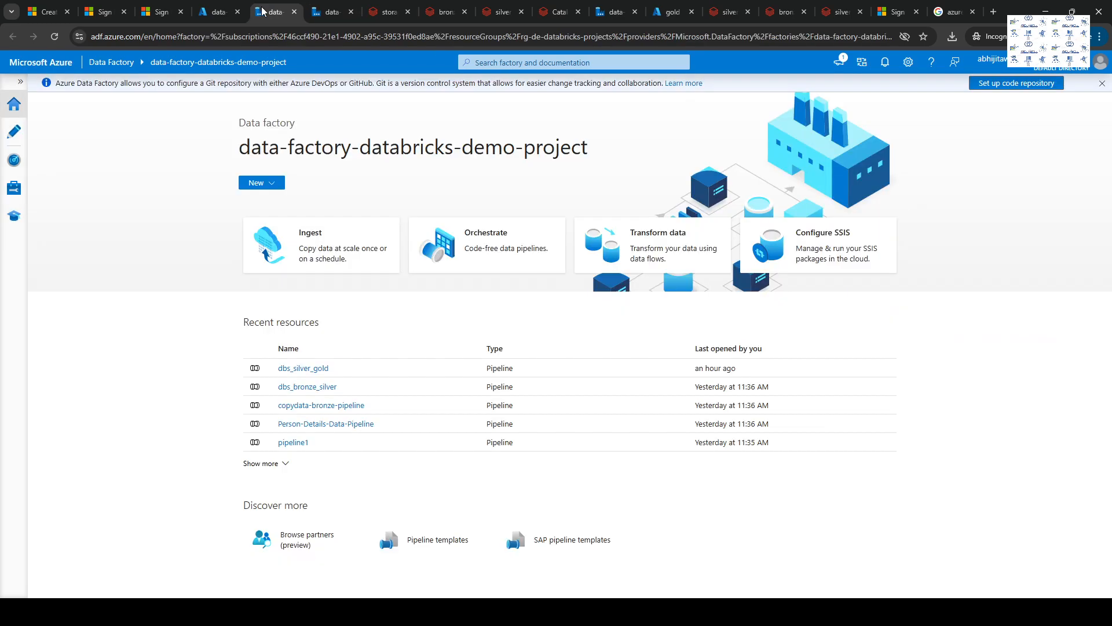
click(225, 12)
click(65, 83)
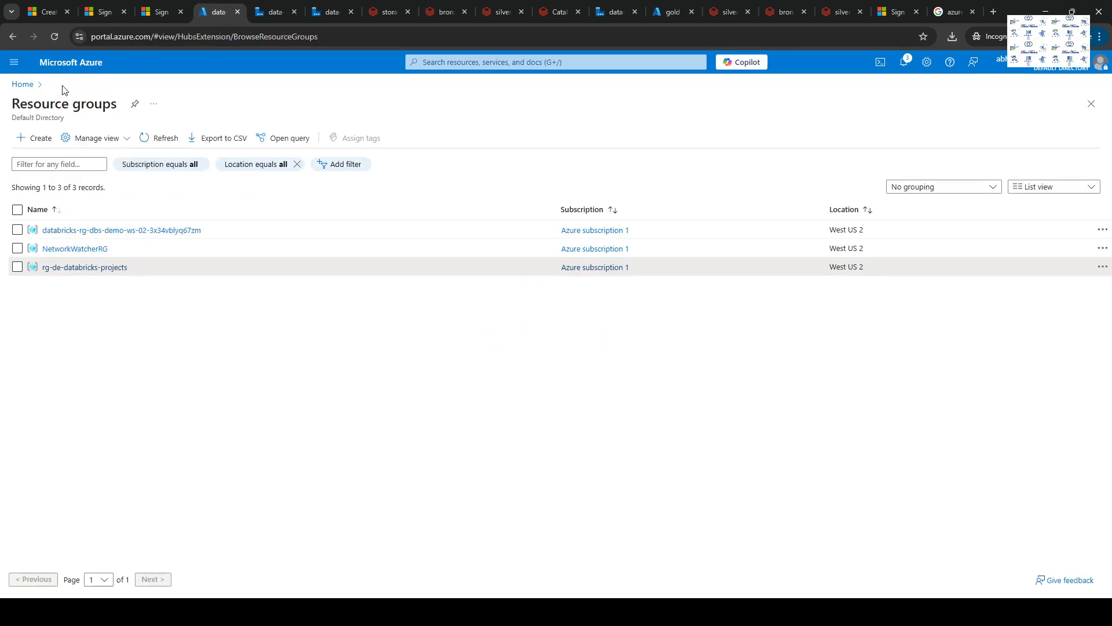
click(22, 85)
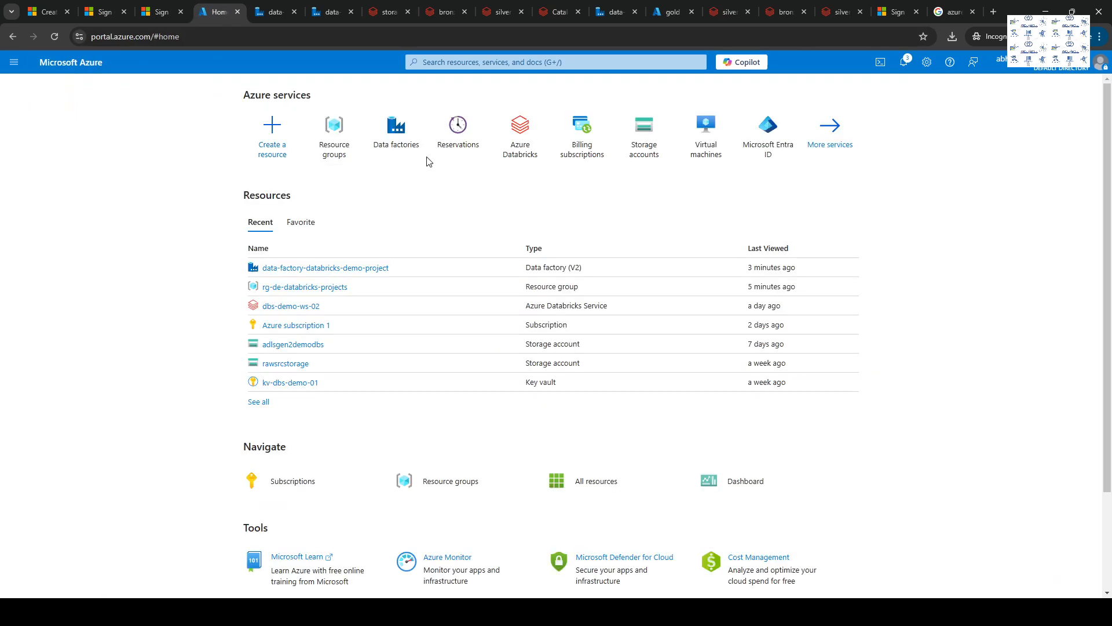
Open the person-details container of the rawsrcstorage storage account and look through its phone and person folders.
click(644, 142)
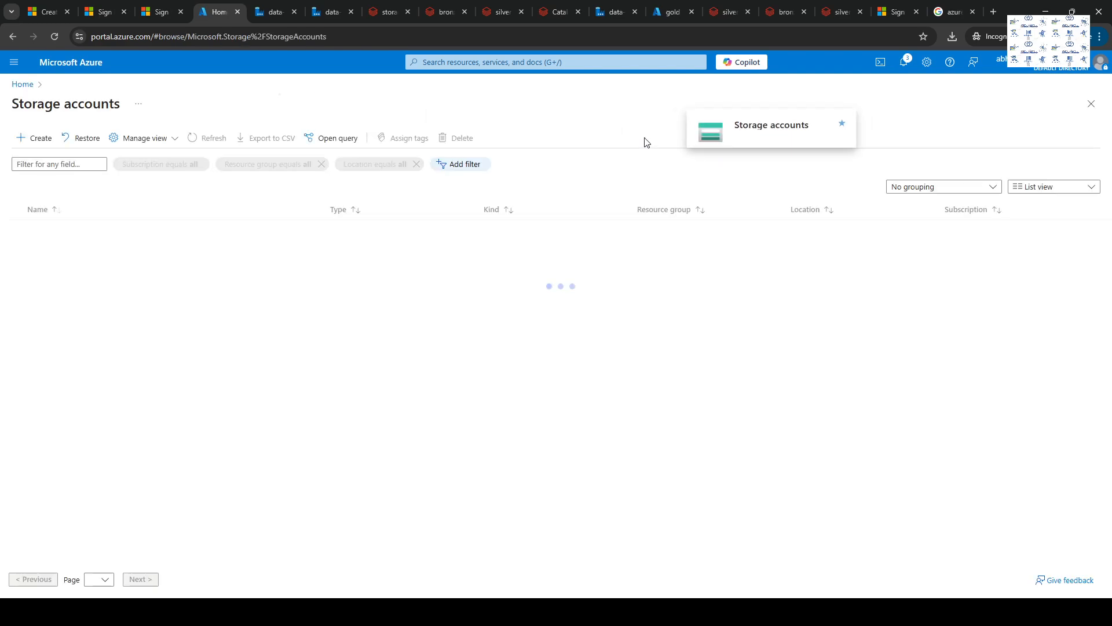
click(73, 230)
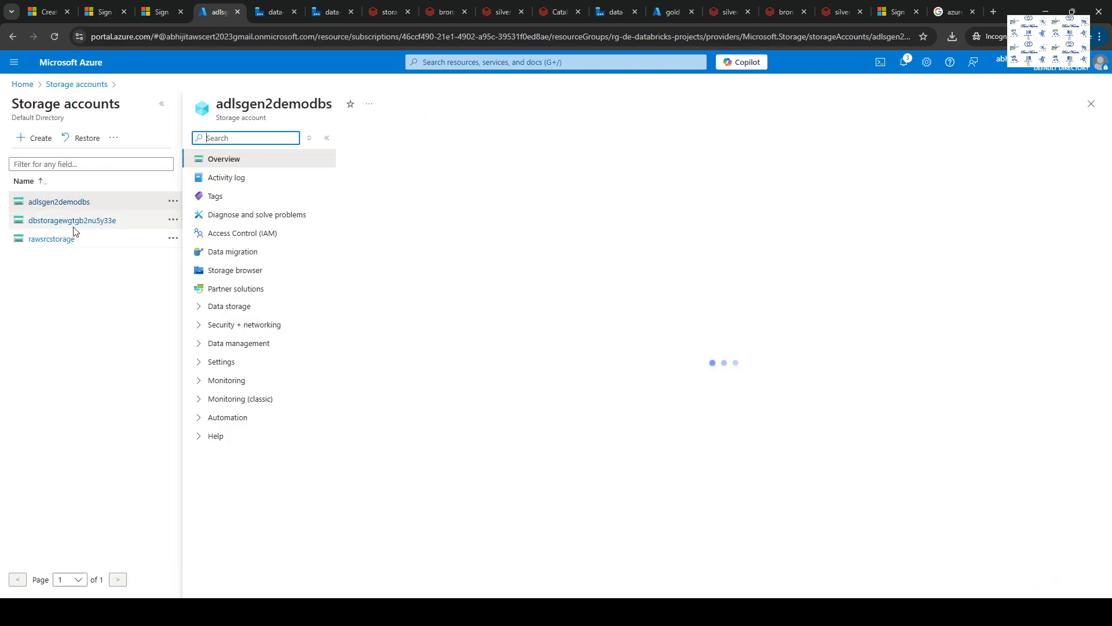
click(51, 239)
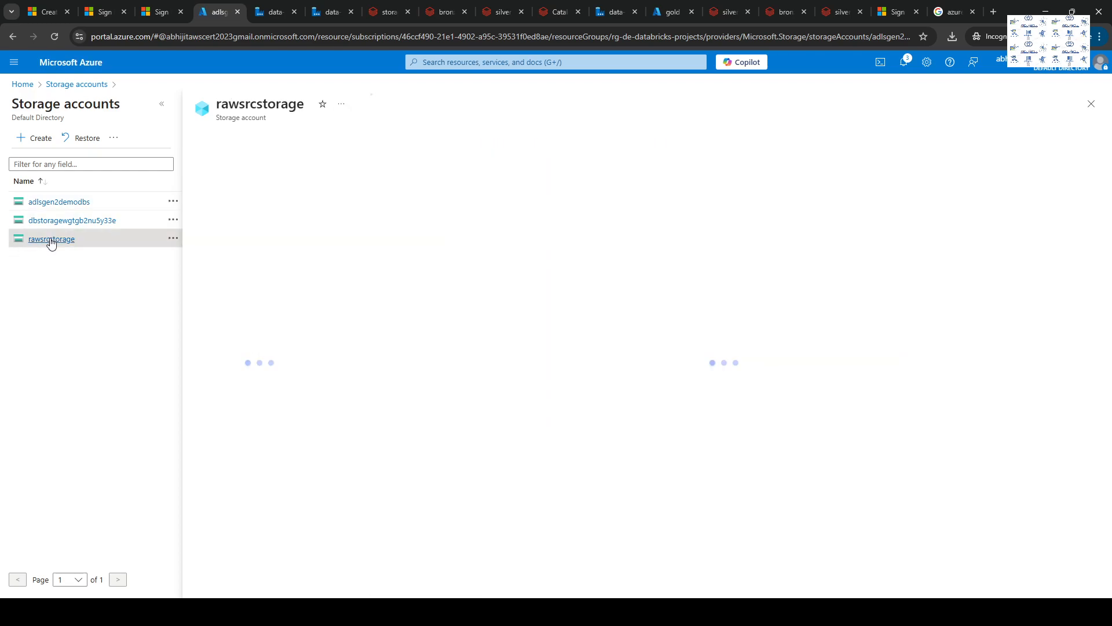
click(400, 323)
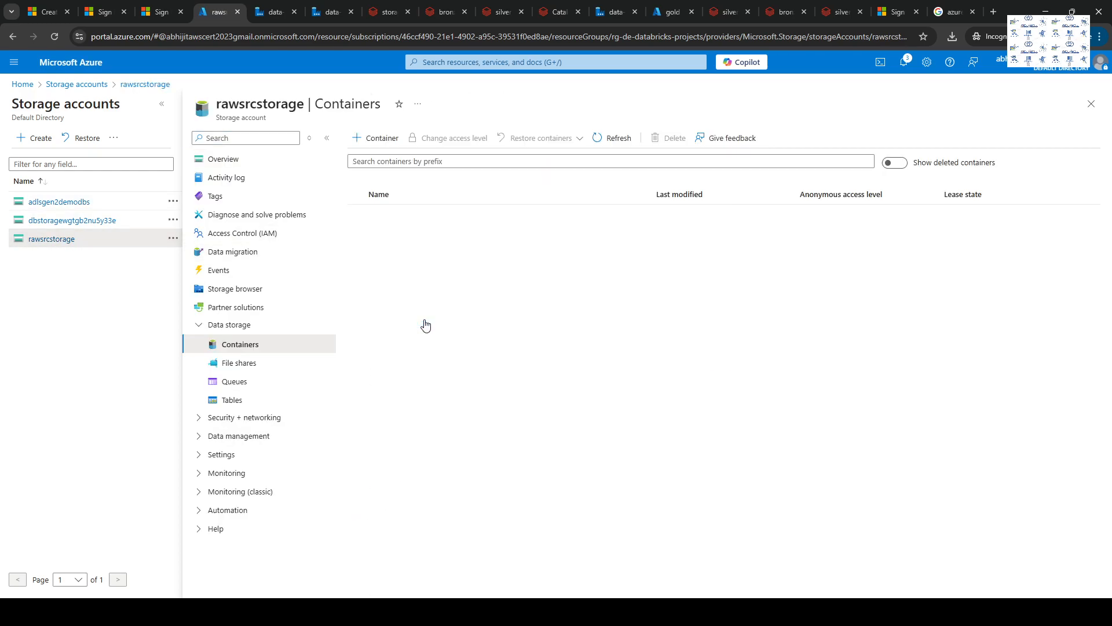
click(383, 234)
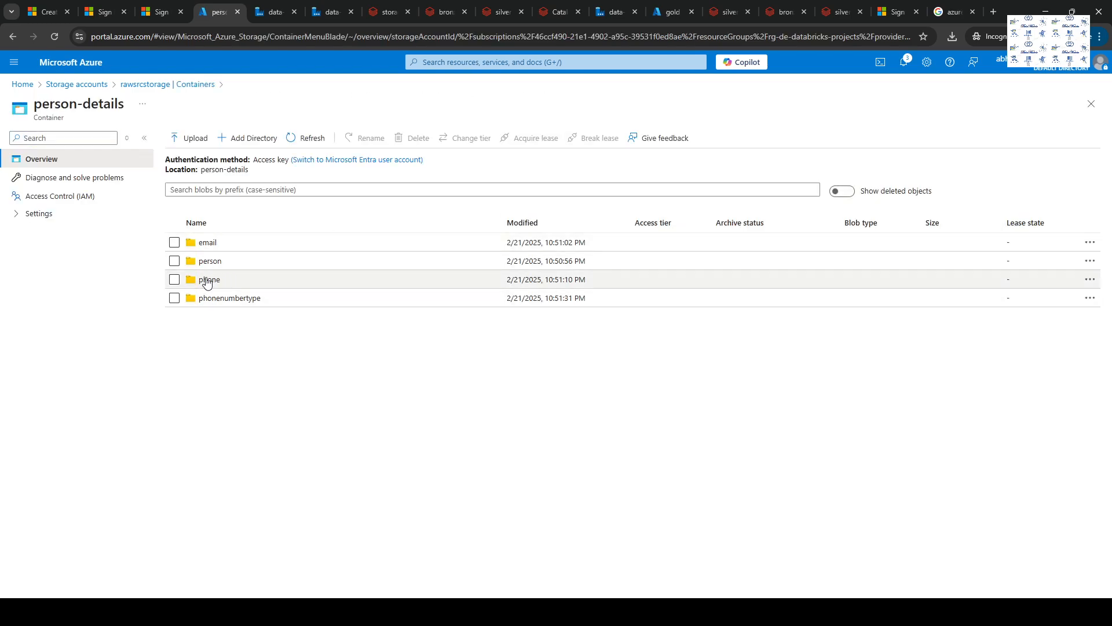
click(209, 280)
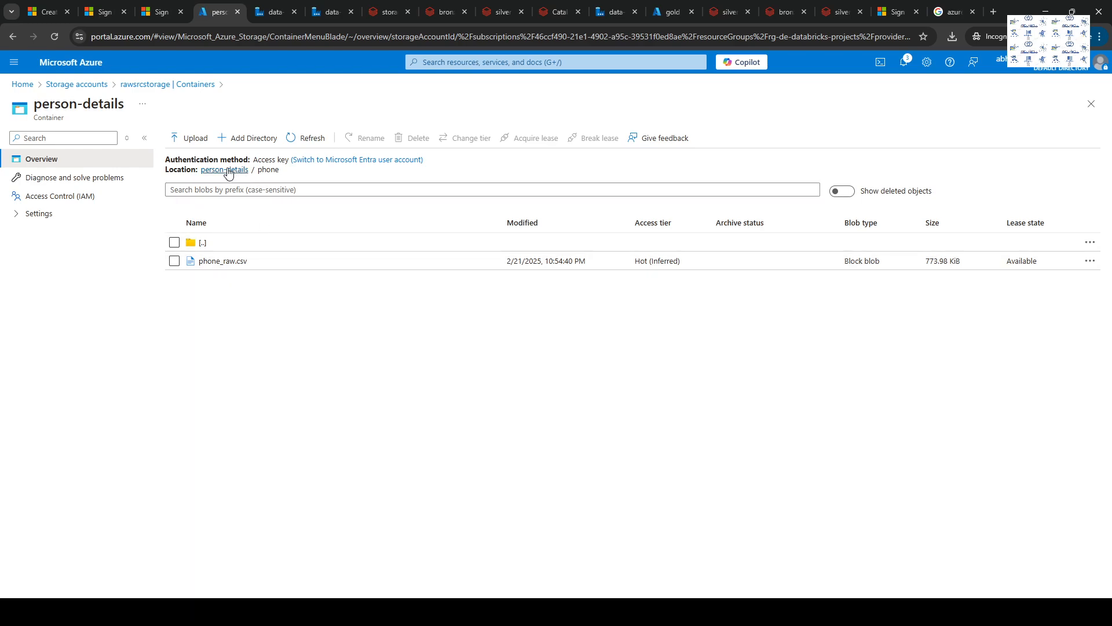
click(227, 169)
click(207, 261)
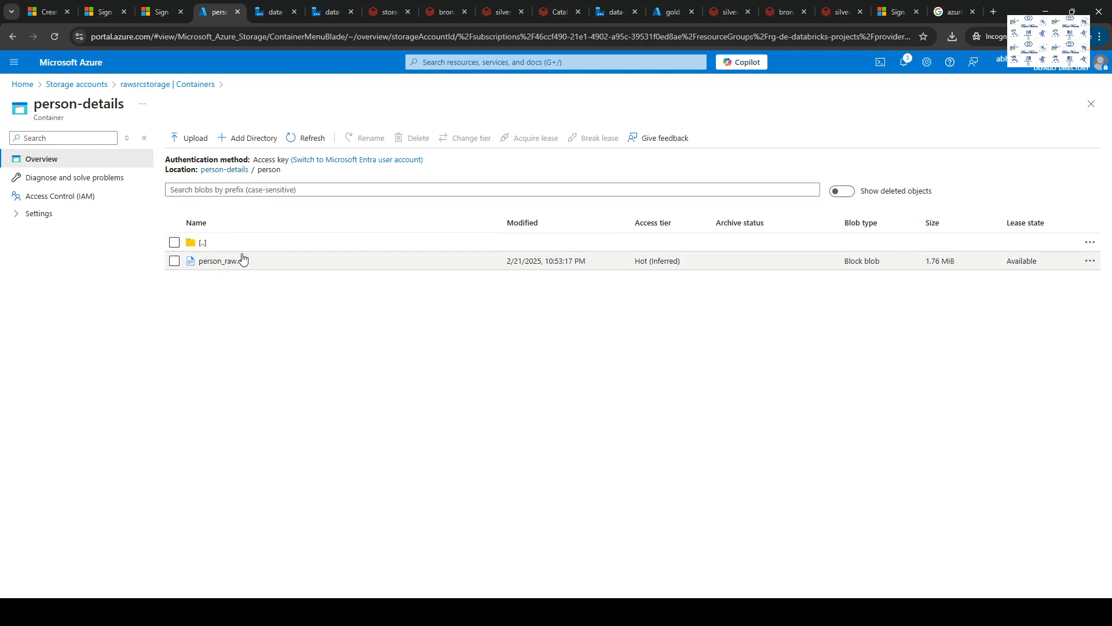
Go back to the storage accounts and open the bronze container of adlsgen2demodbs.
click(88, 85)
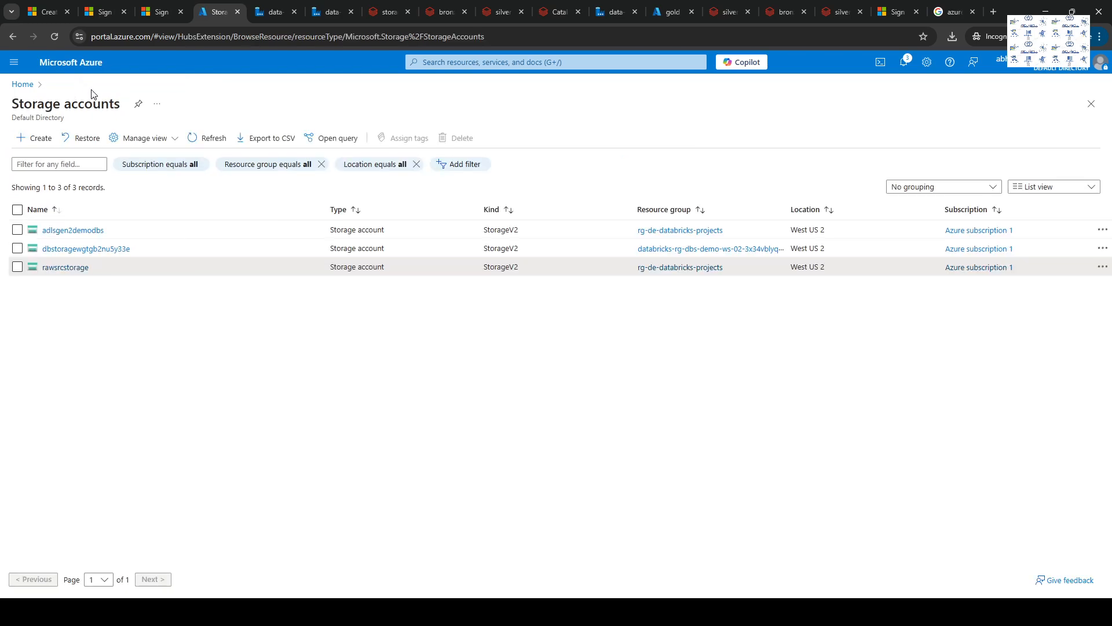
click(60, 229)
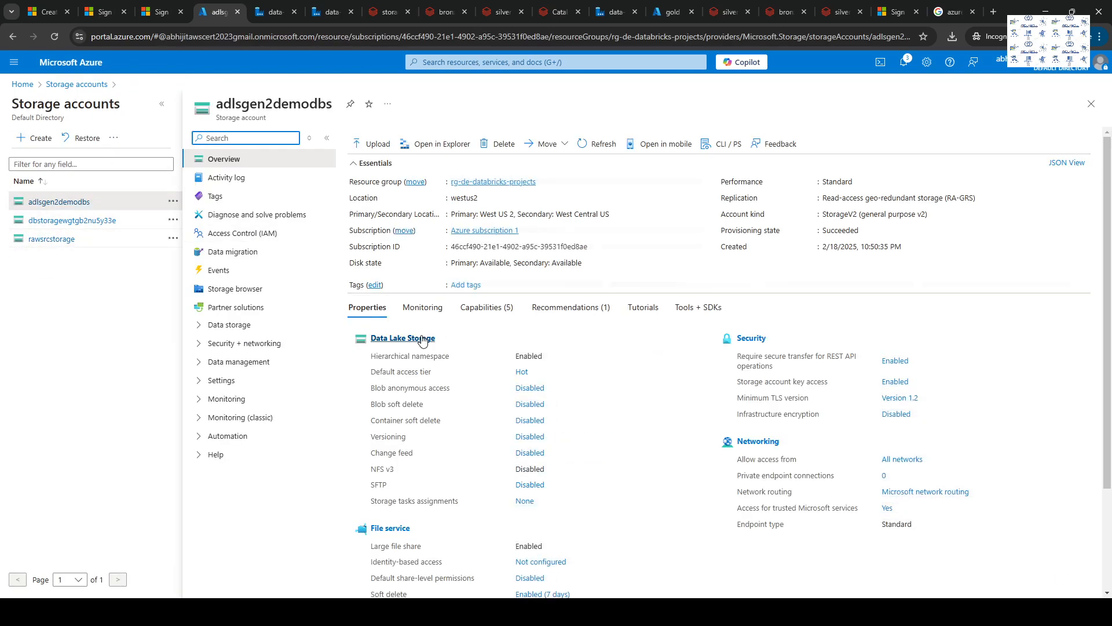
click(230, 324)
click(240, 344)
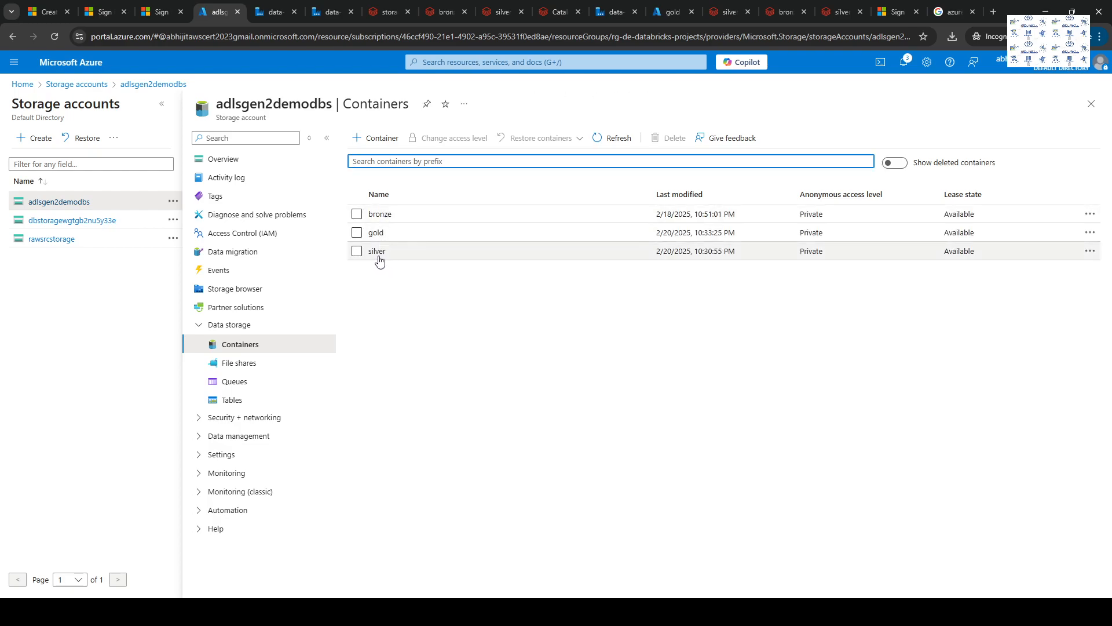
click(380, 214)
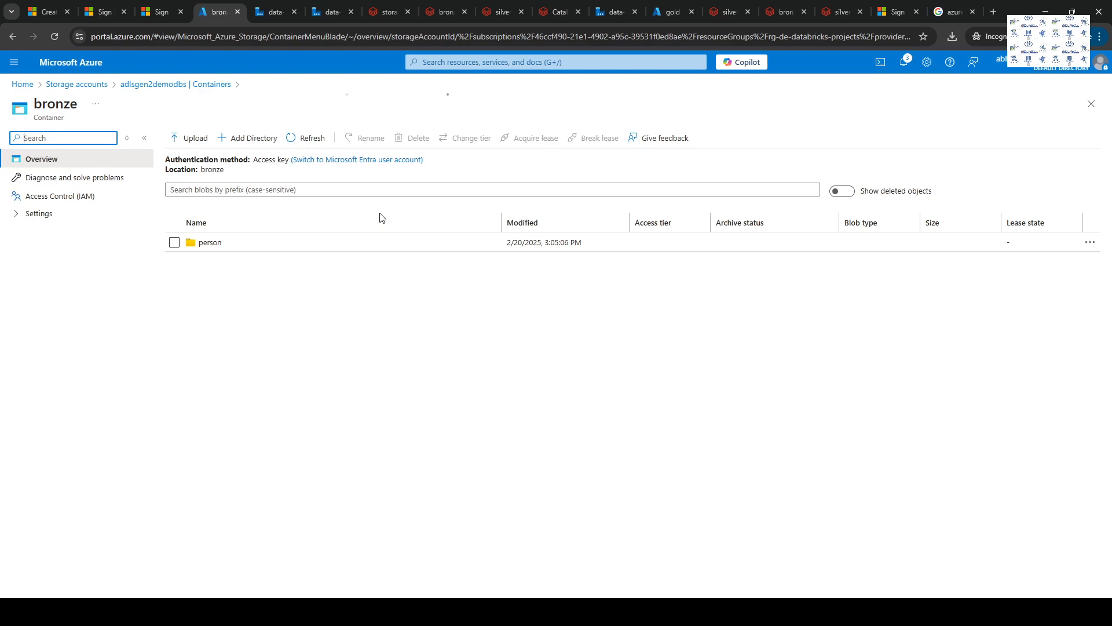
Open the person file in the bronze container's person/person folder and check its edit view and overview properties.
click(209, 242)
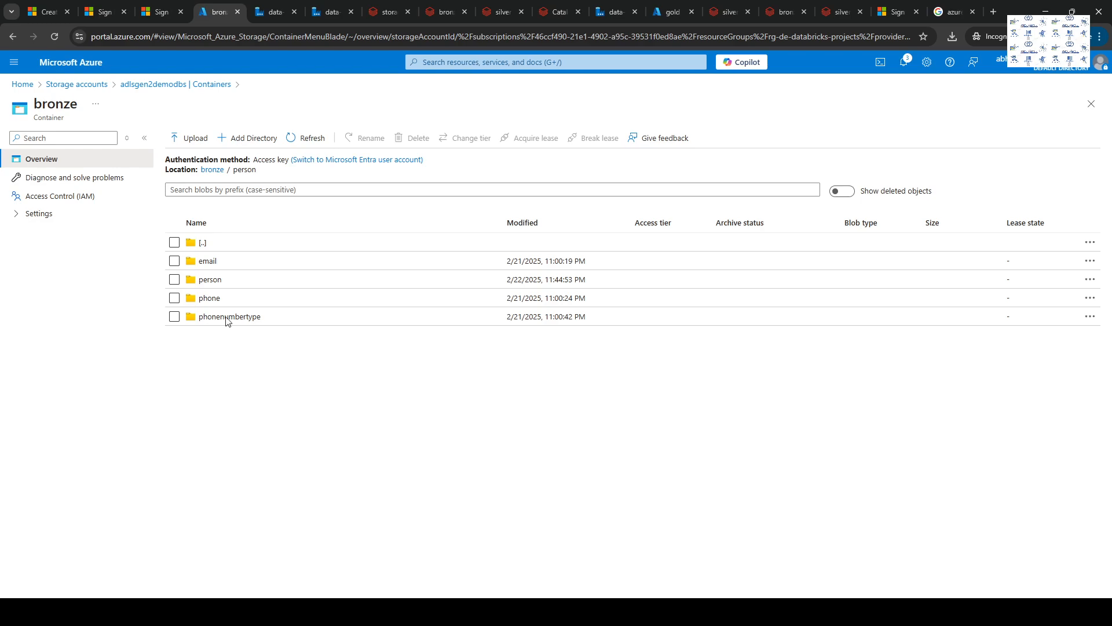
click(210, 279)
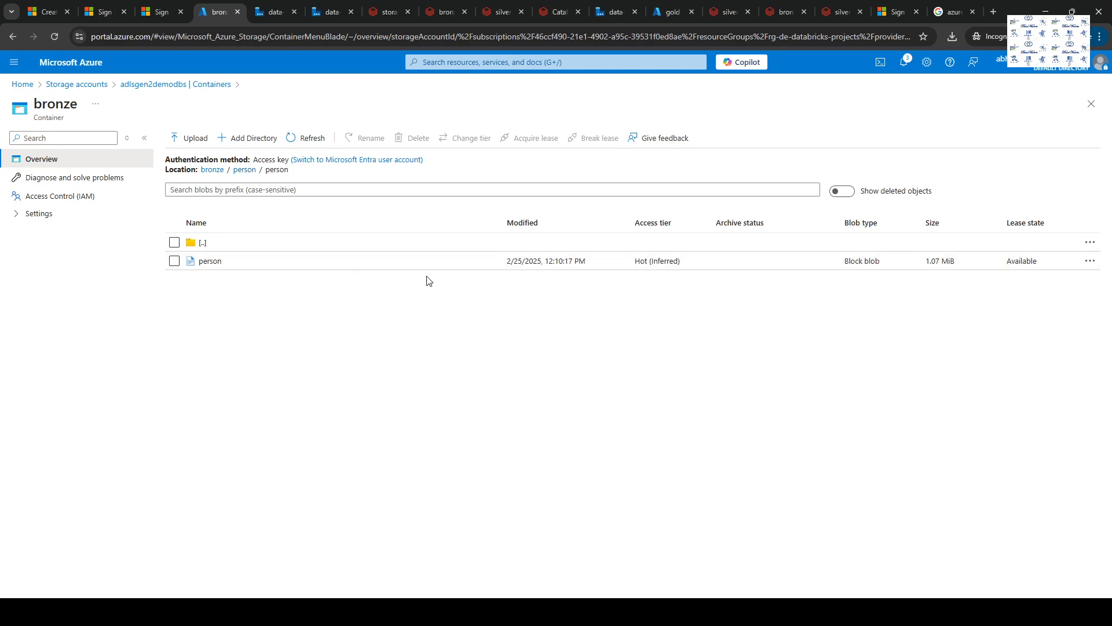
click(210, 260)
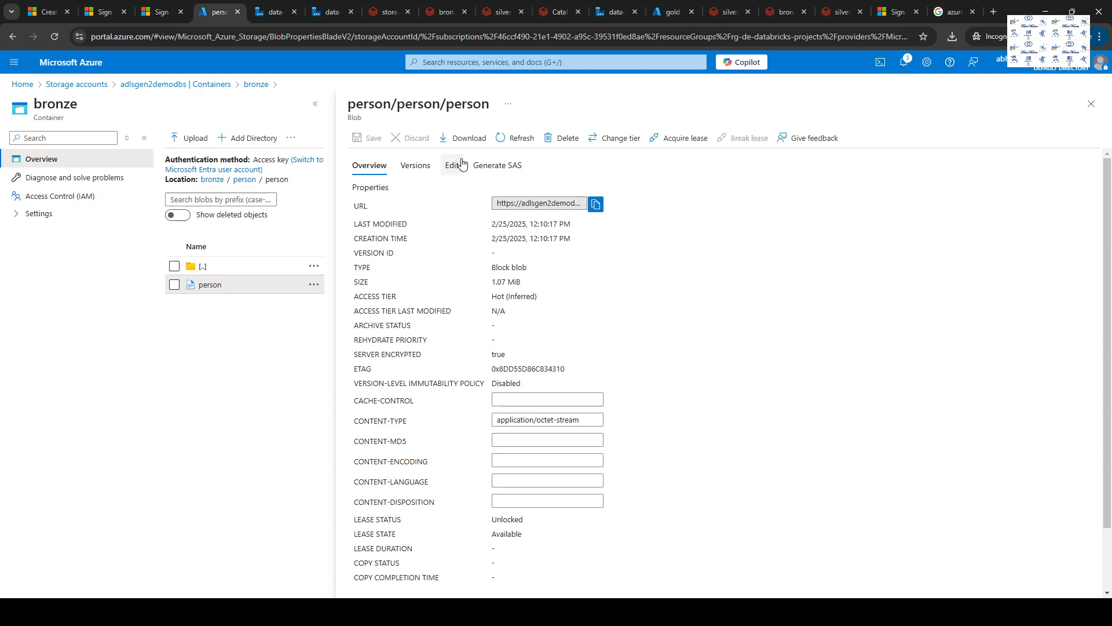
click(447, 170)
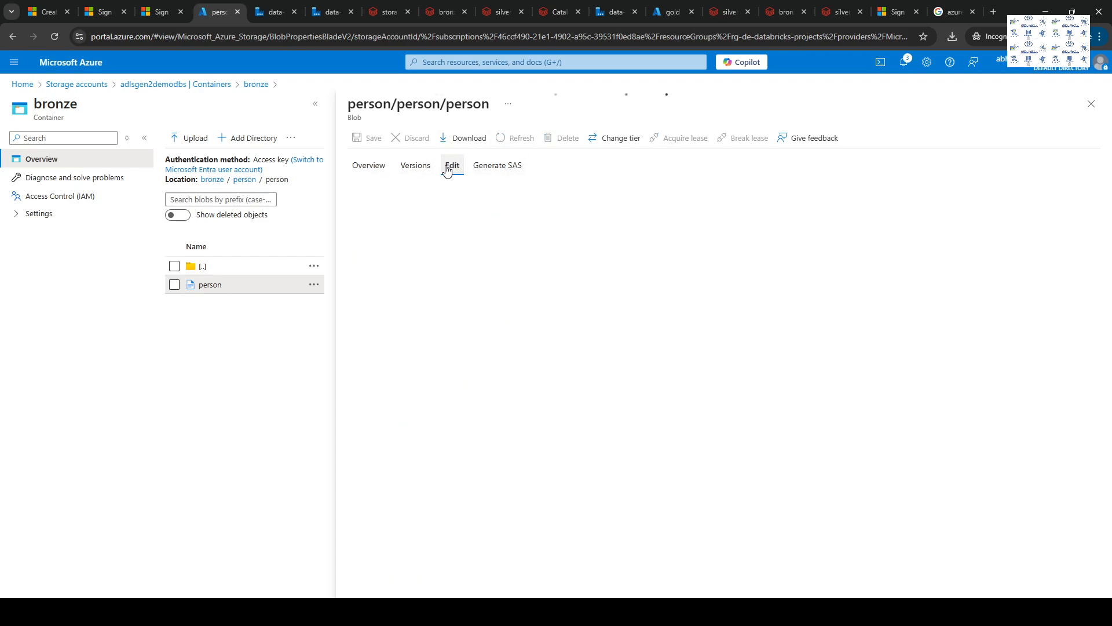
click(368, 166)
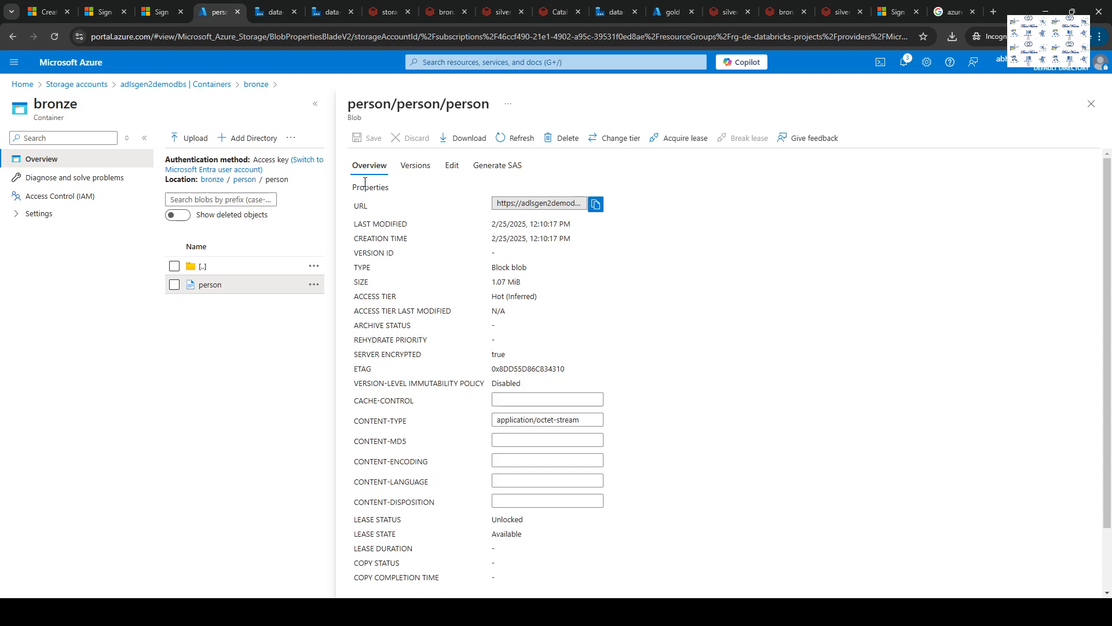
Look into the gold and silver containers of the adlsgen2demodbs storage account.
click(167, 85)
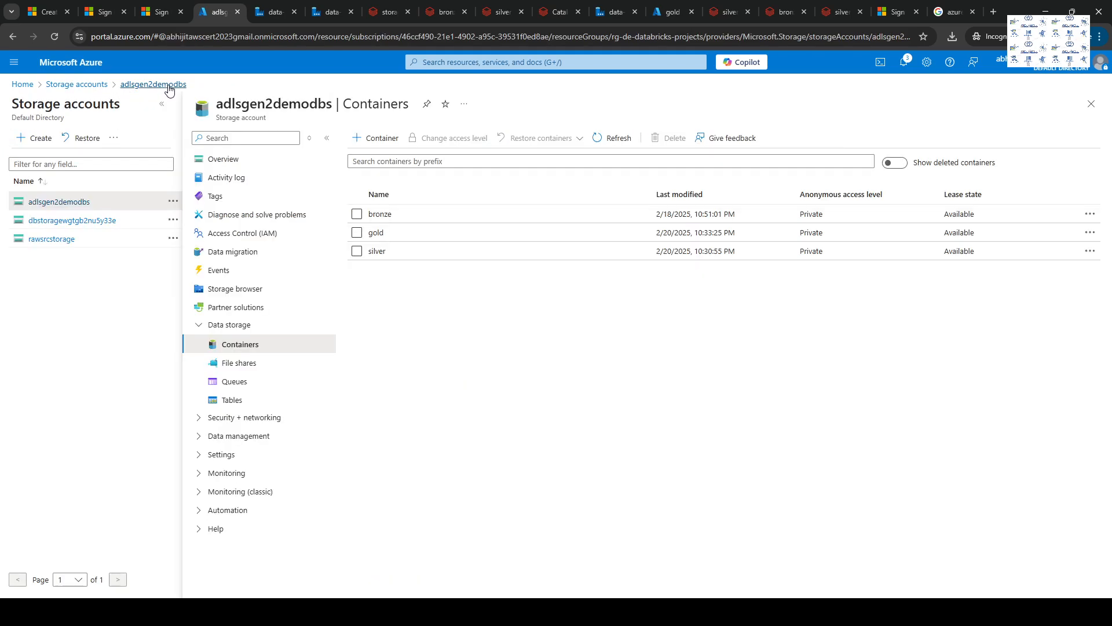
click(377, 235)
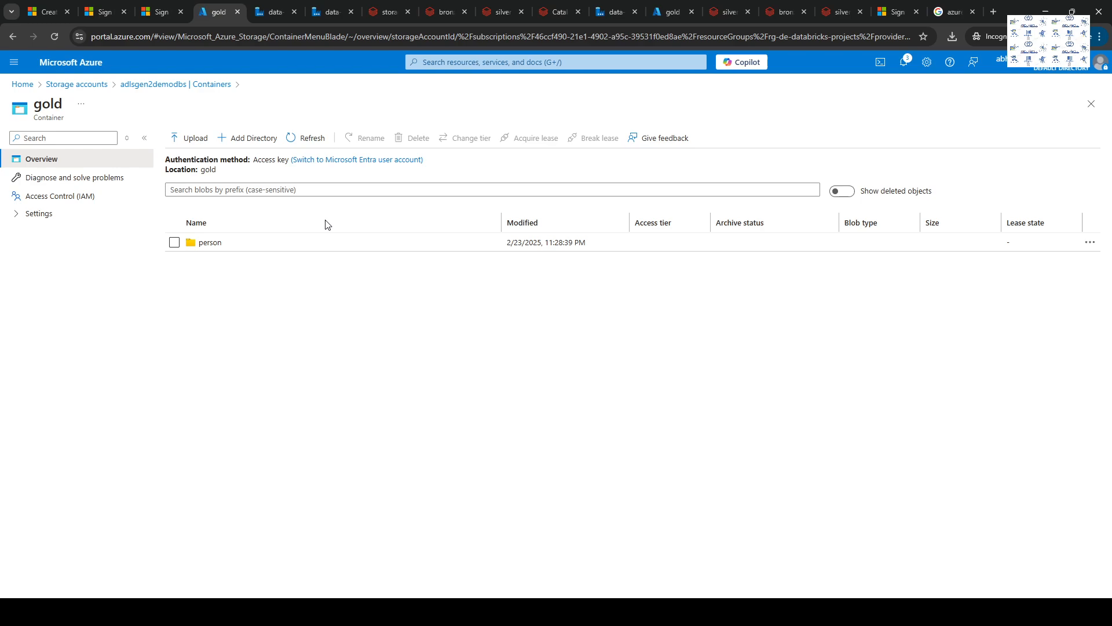
click(12, 37)
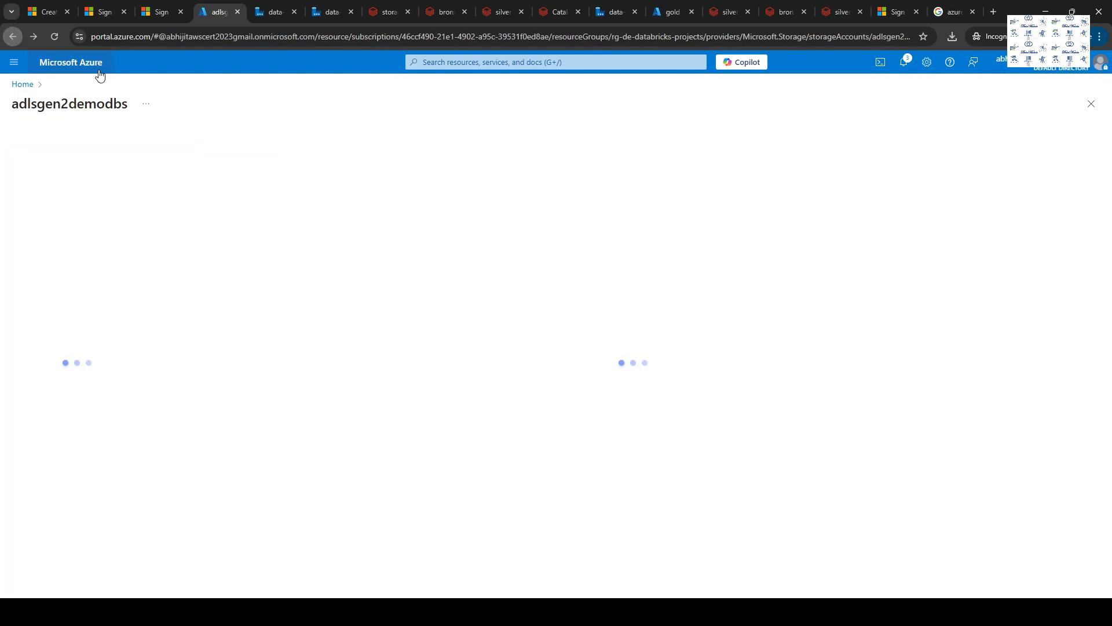
click(193, 253)
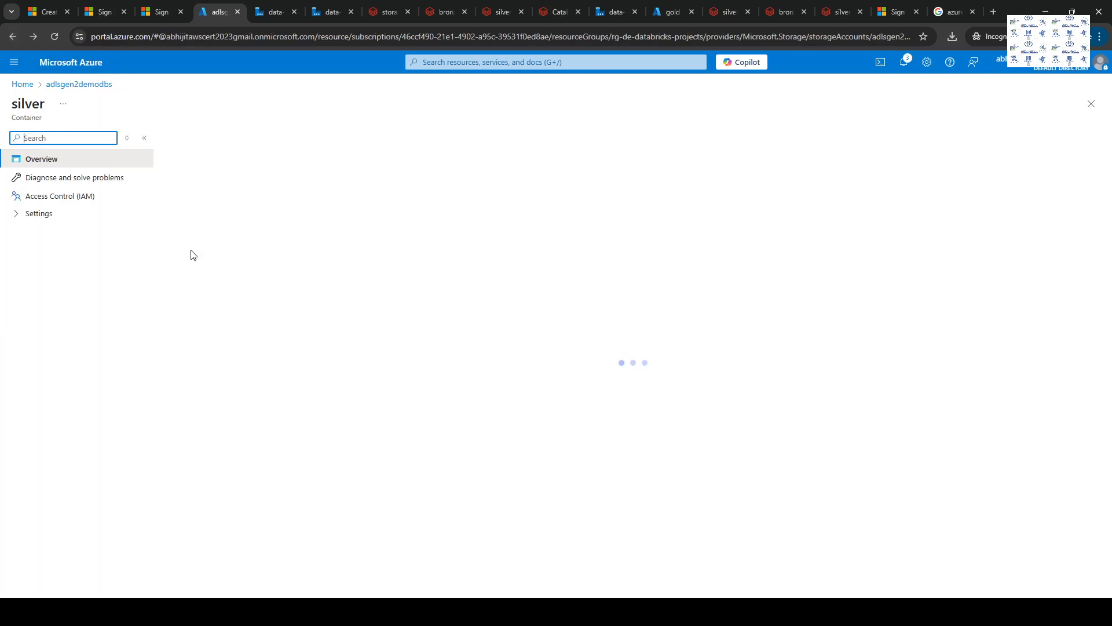
click(444, 11)
click(380, 11)
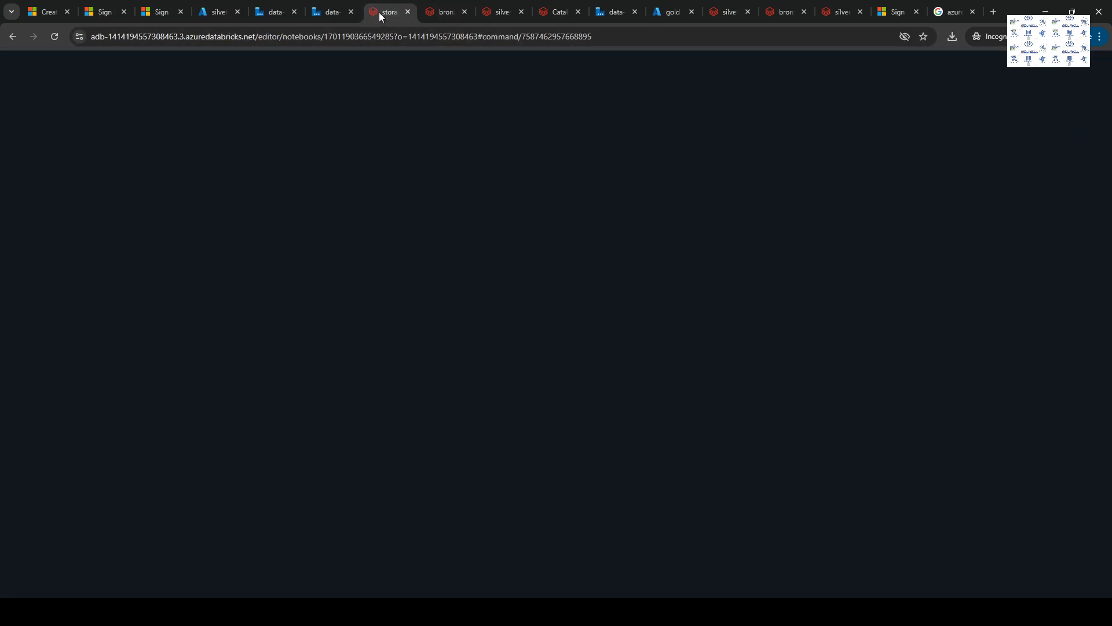
click(217, 13)
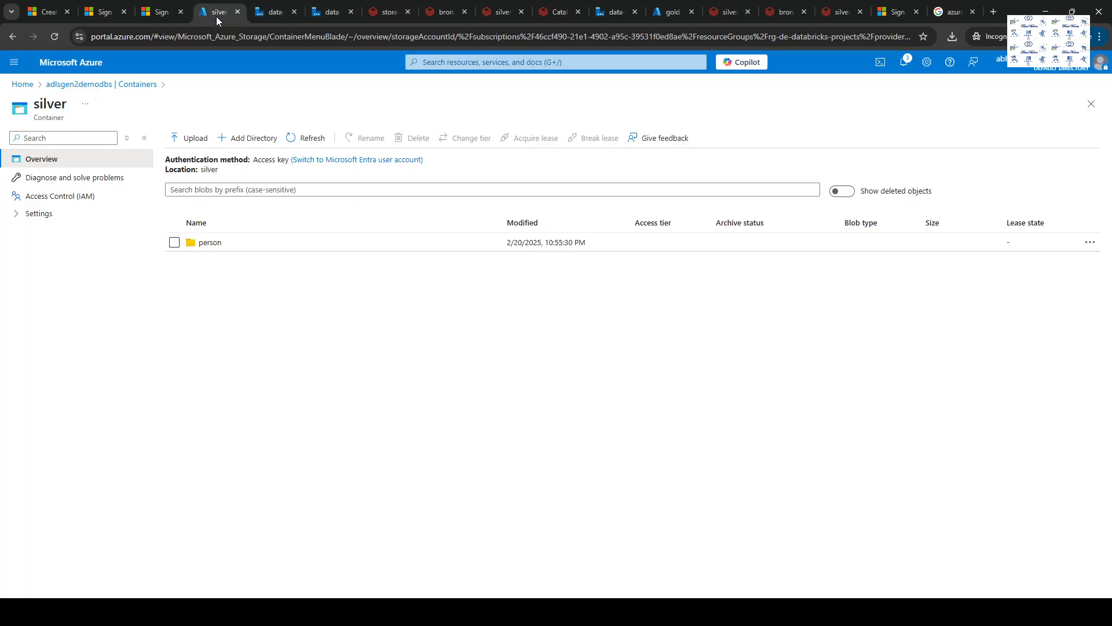
Switch to Data Factory, leave the adlsmedlion linked service unedited and close the personbrz dataset to return to copydata-bronze-pipeline.
click(328, 12)
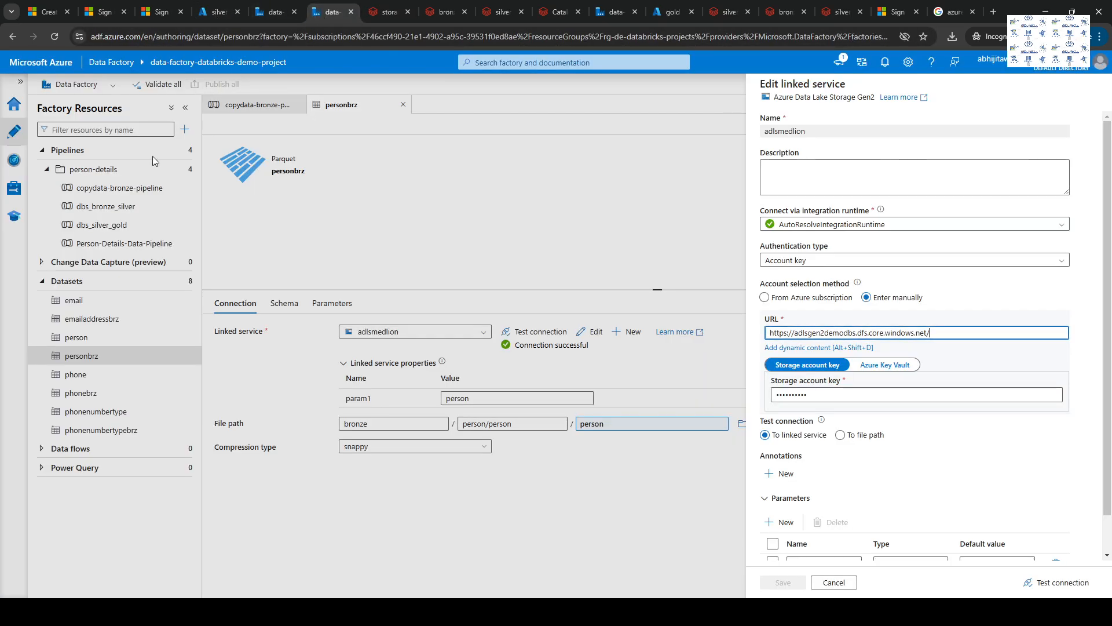
click(835, 582)
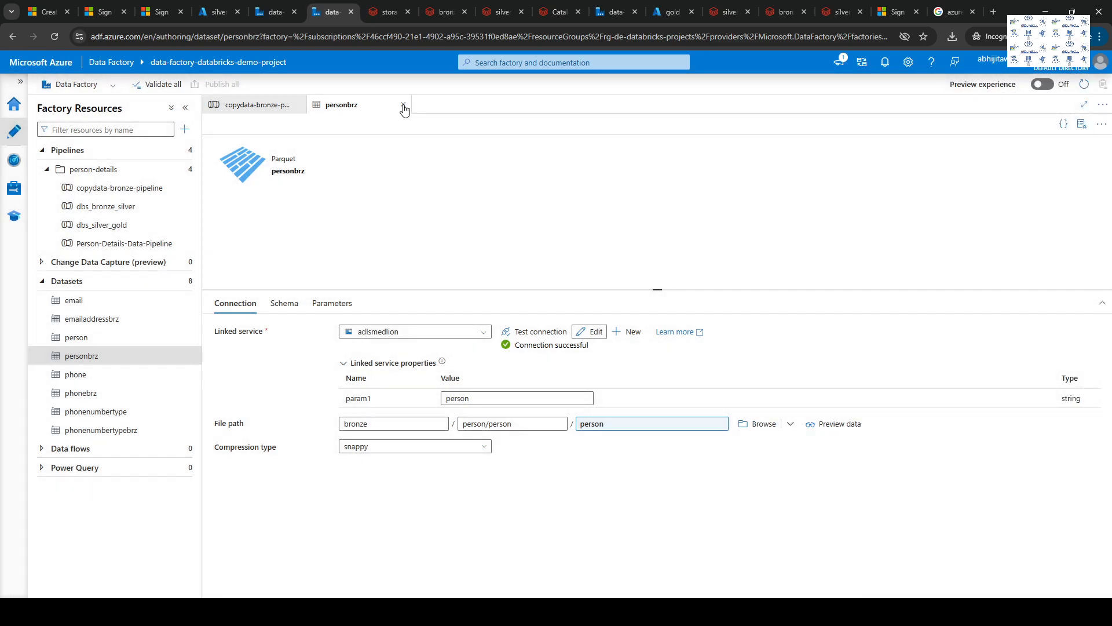
click(403, 105)
drag(720, 285, 707, 283)
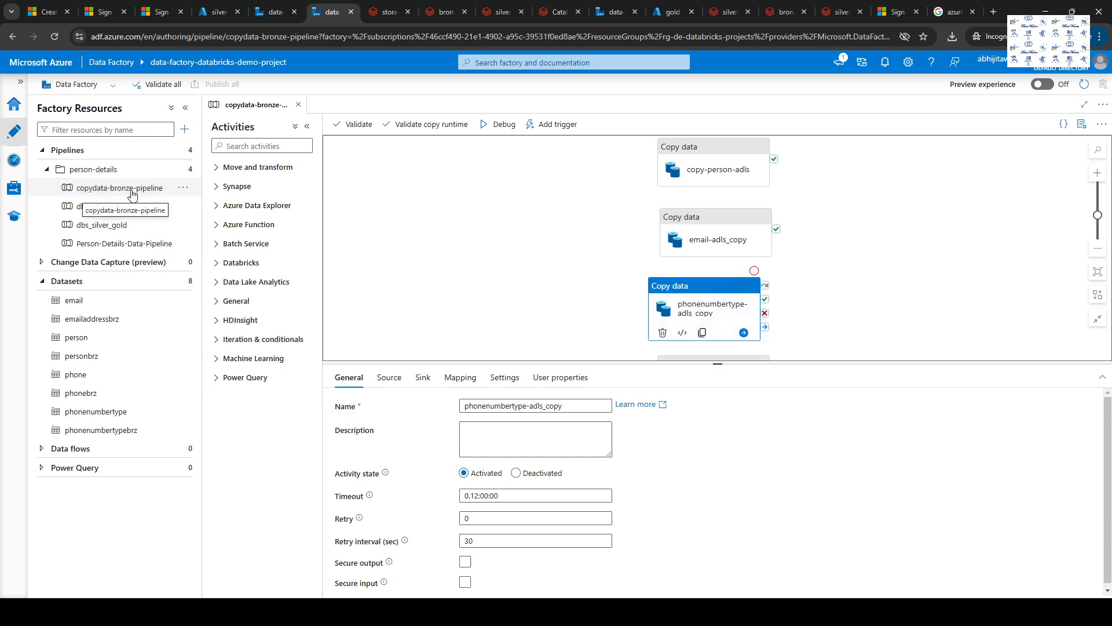
click(468, 227)
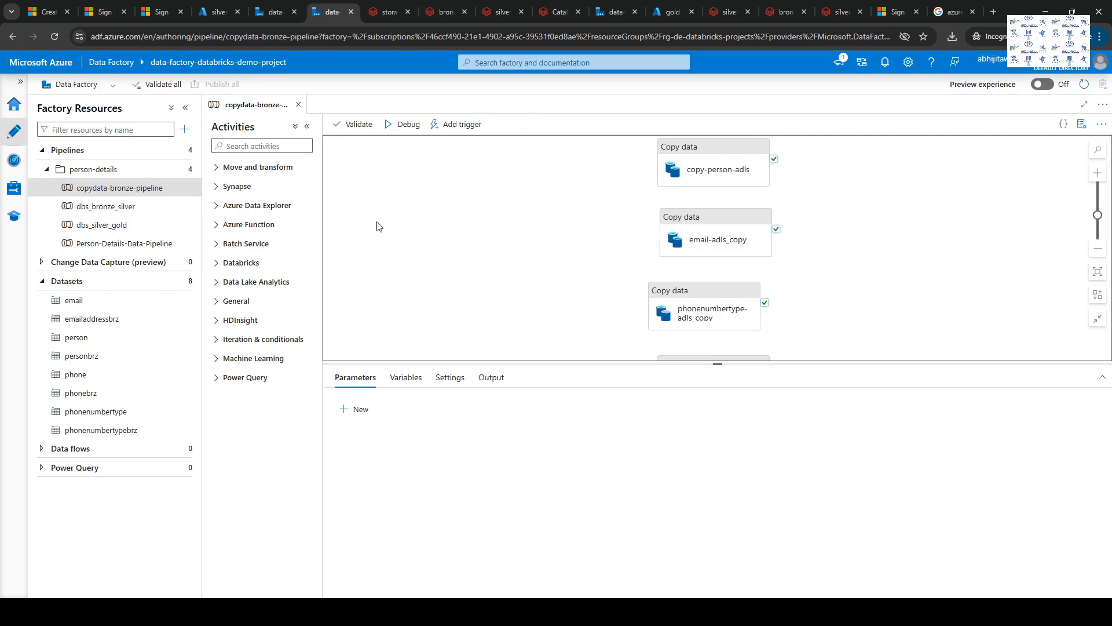
Open the dbs_bronze_silver pipeline and review the person notebook activity's Databricks linked service and notebook path.
click(105, 208)
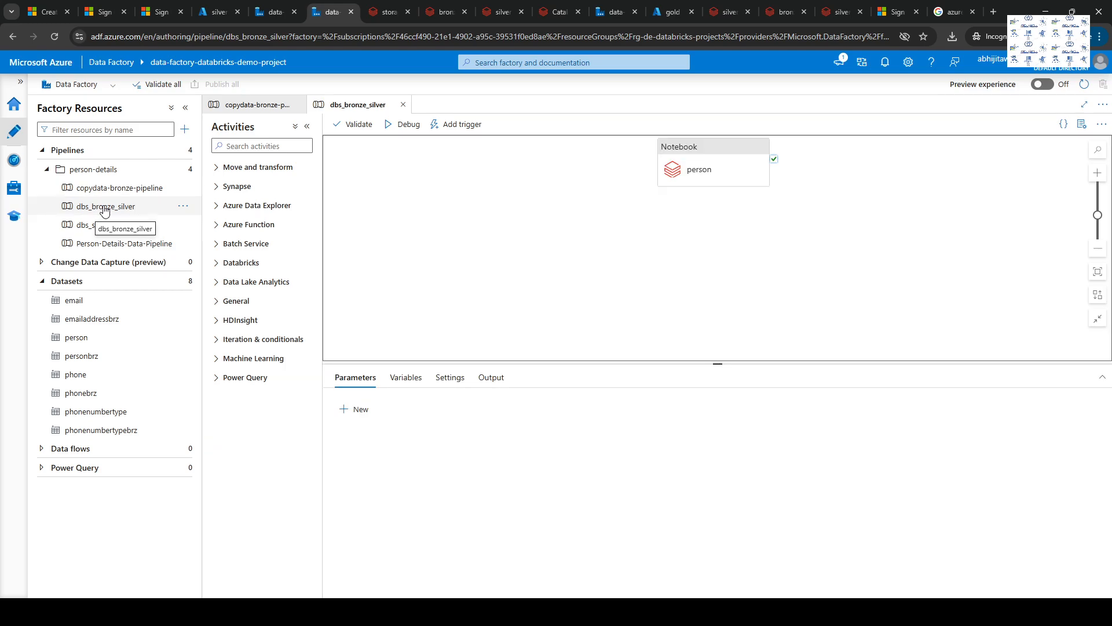
click(705, 170)
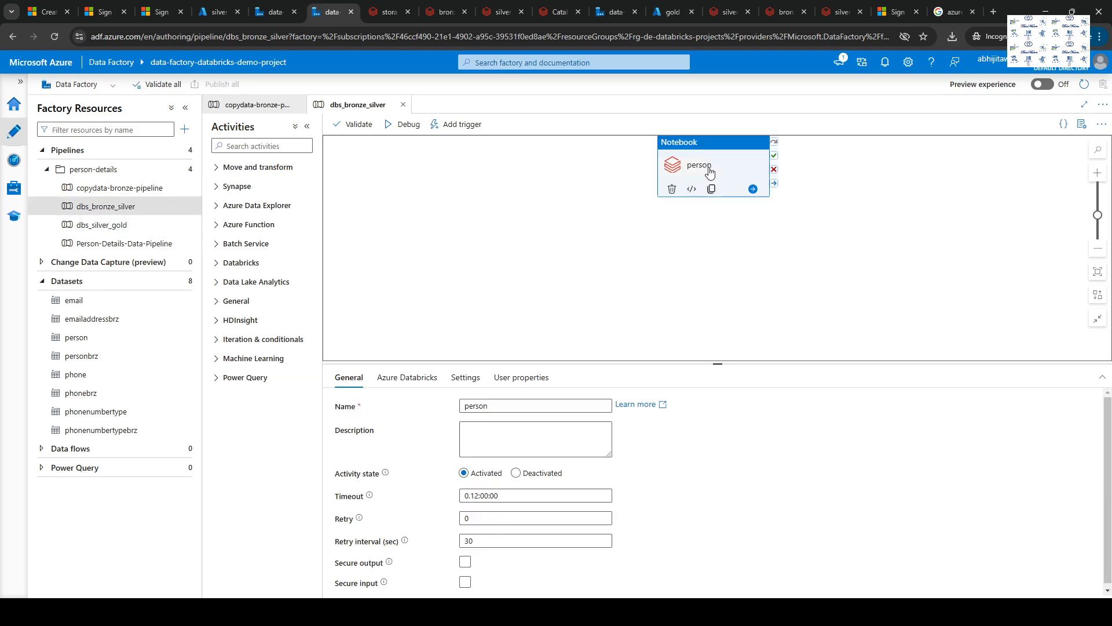
click(406, 377)
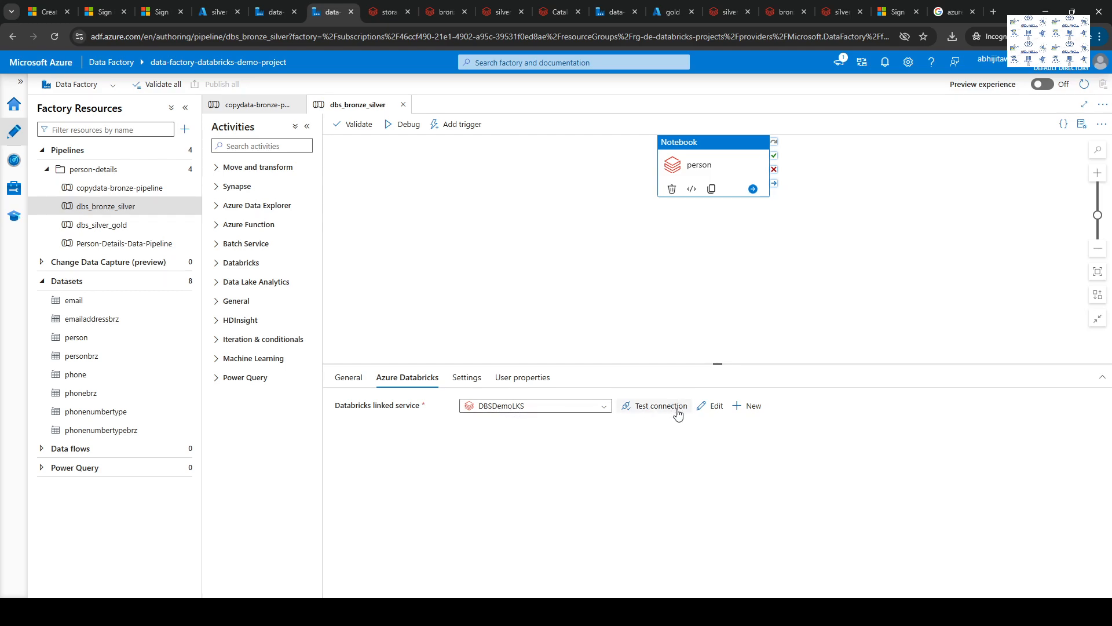
click(466, 377)
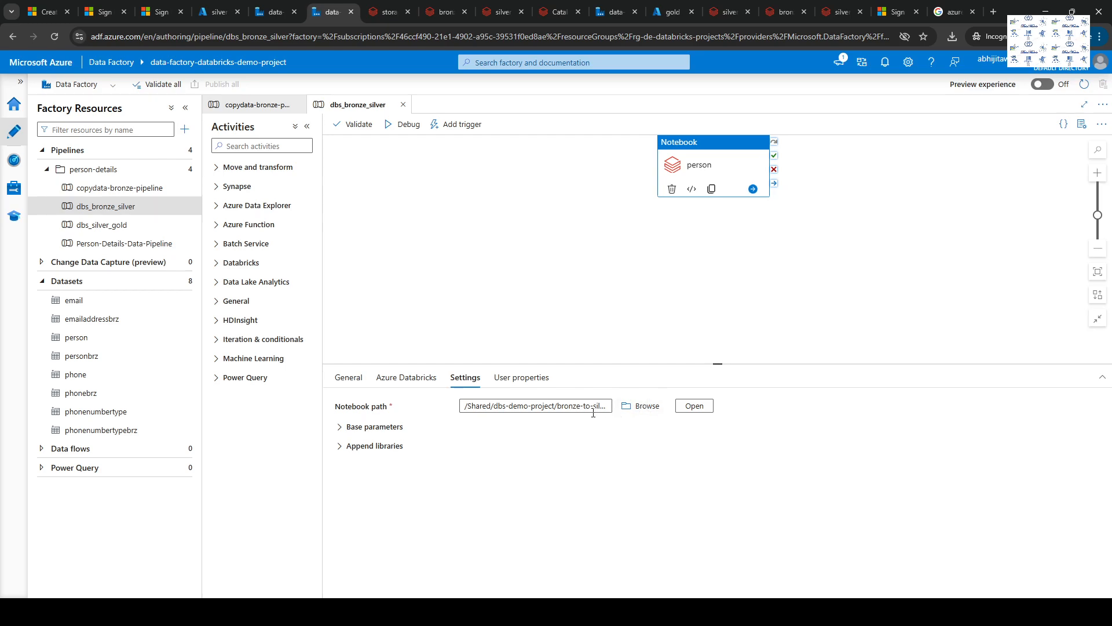
Browse the workspace's Shared/dbs-demo-project folder for the person activity's notebook path, then cancel without choosing a notebook.
click(647, 405)
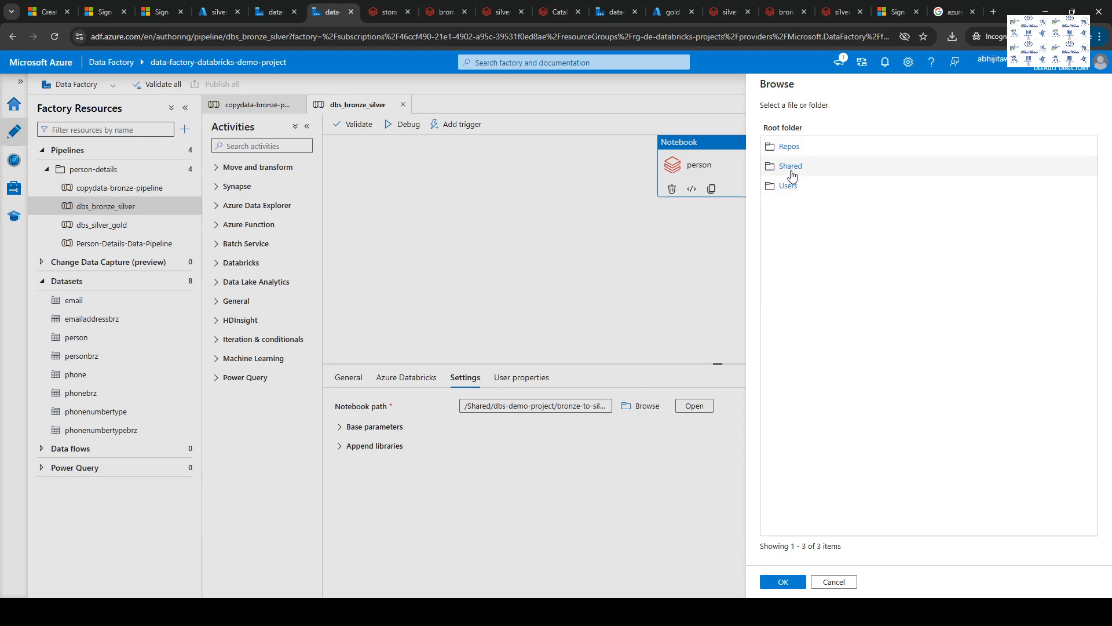
click(791, 167)
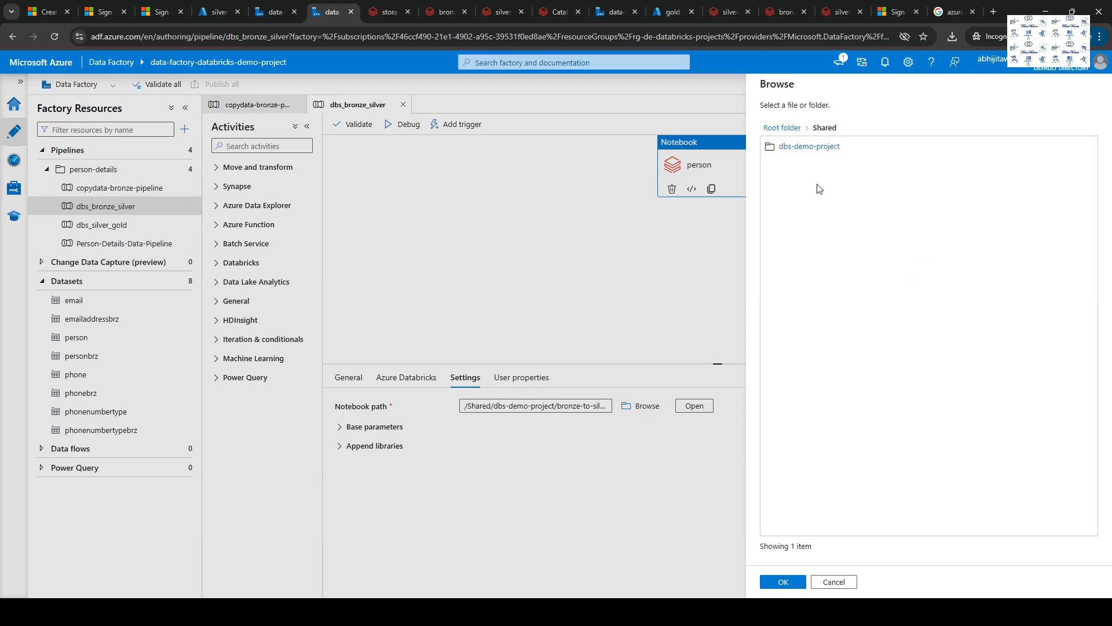
click(821, 150)
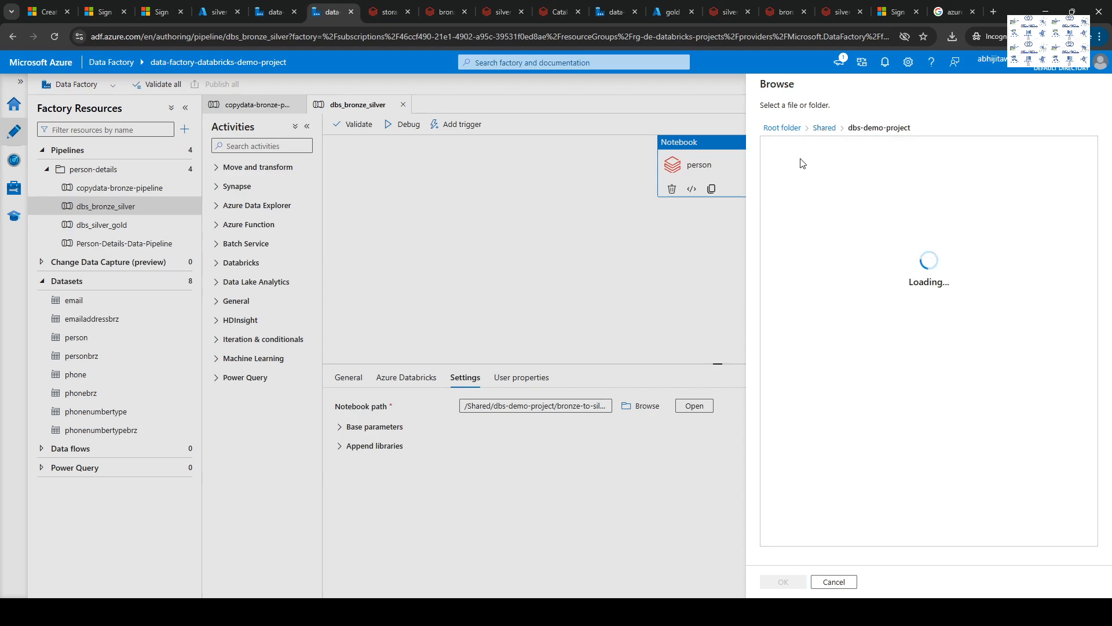
click(834, 583)
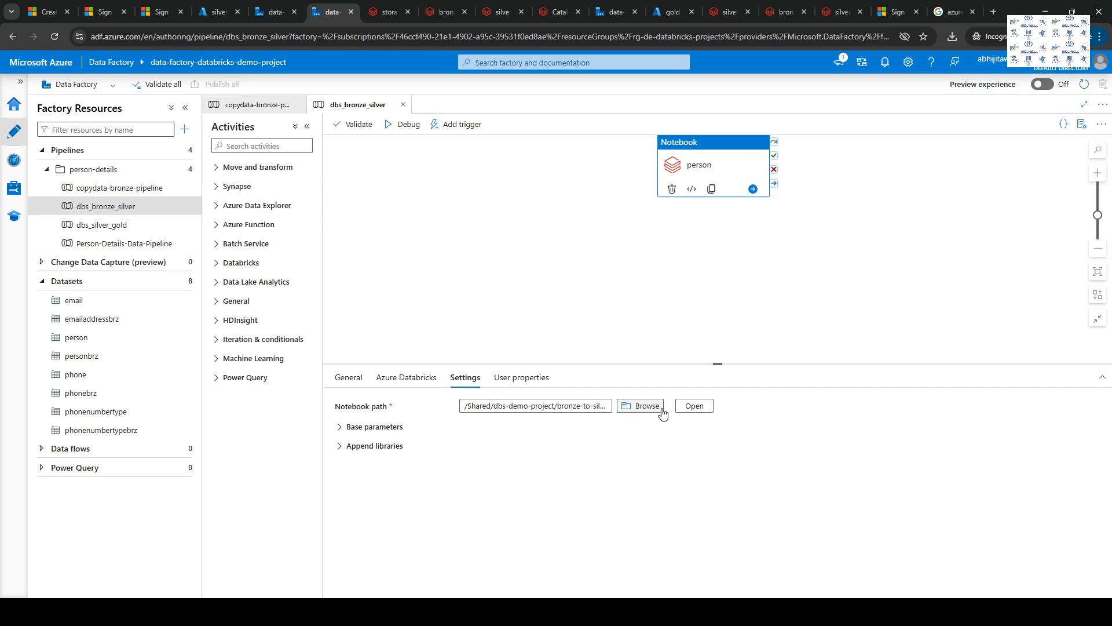
Switch to Databricks in a duplicate of the storagemount tab and review the all-purpose cluster's configuration, including its advanced options.
click(386, 14)
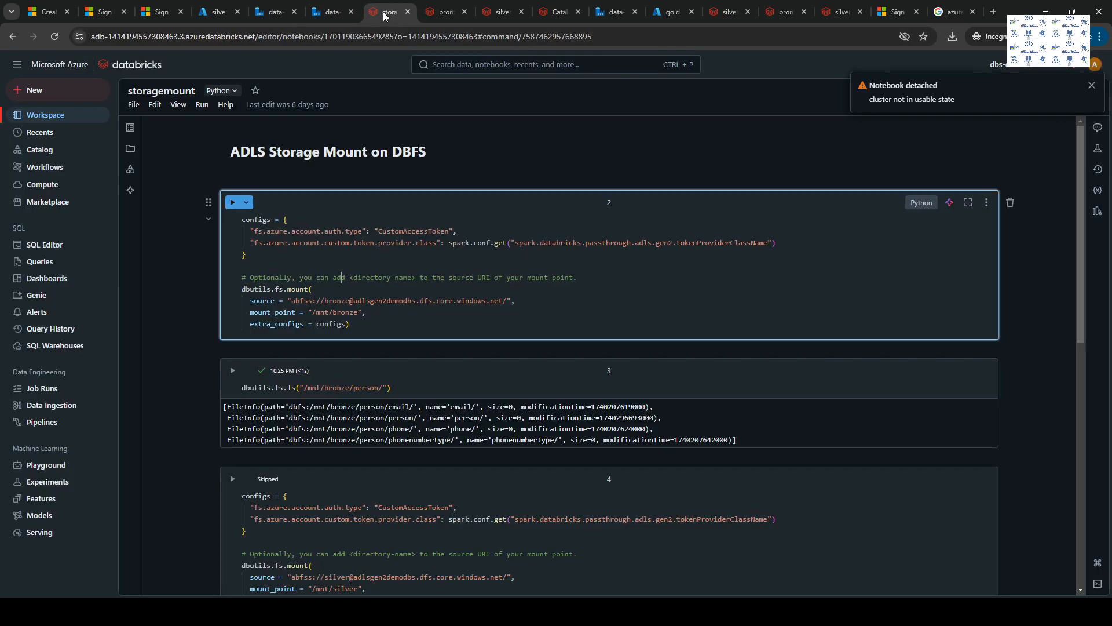
click(417, 117)
drag(418, 16, 360, 11)
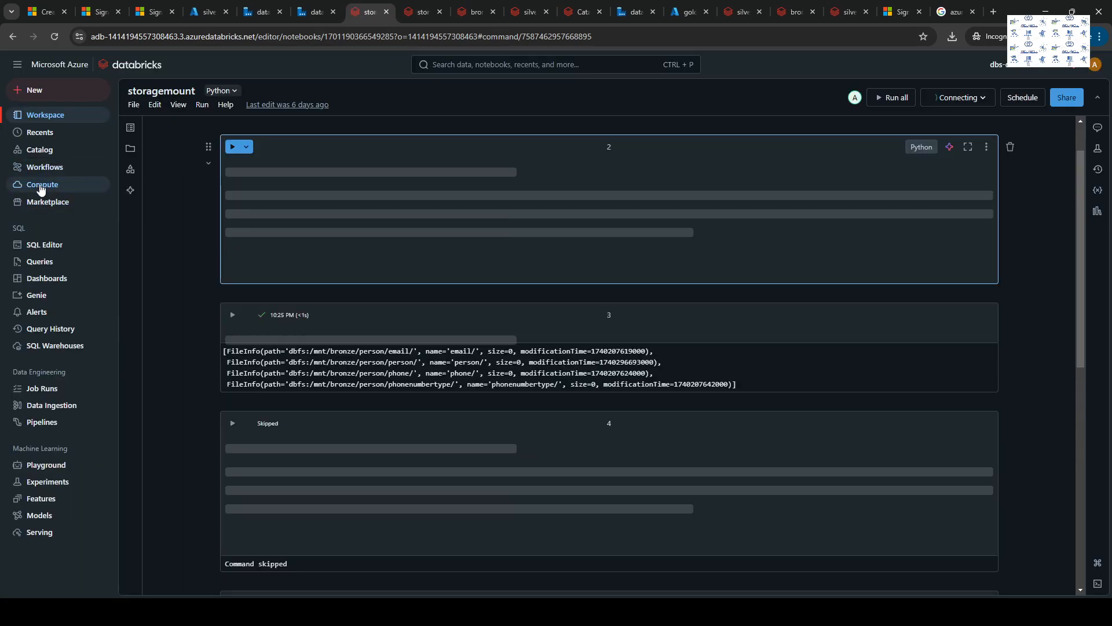
click(42, 185)
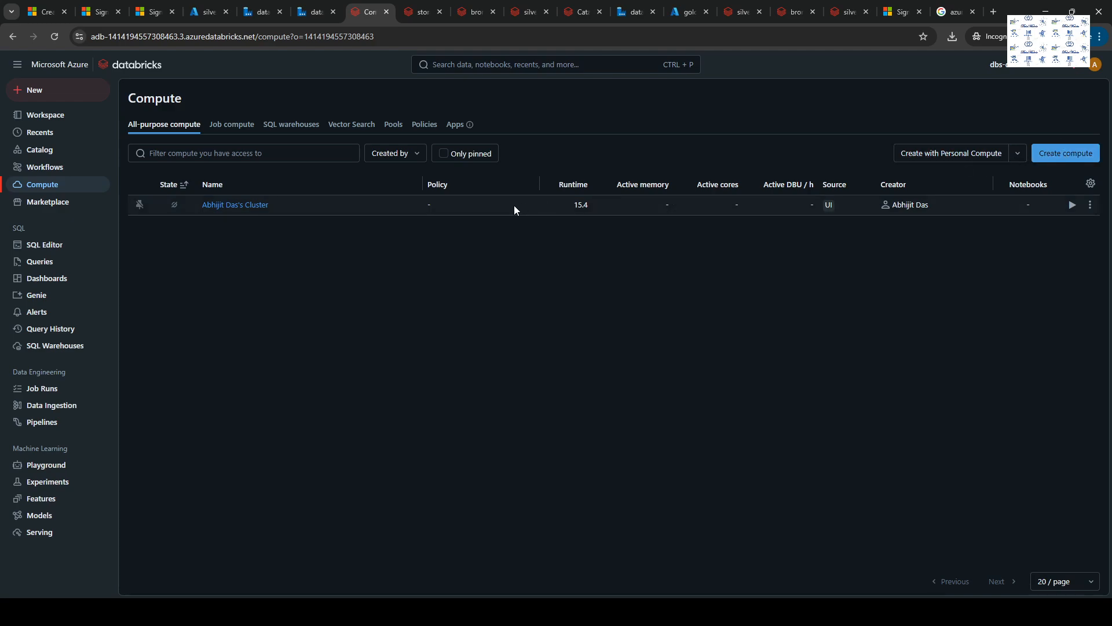
click(231, 206)
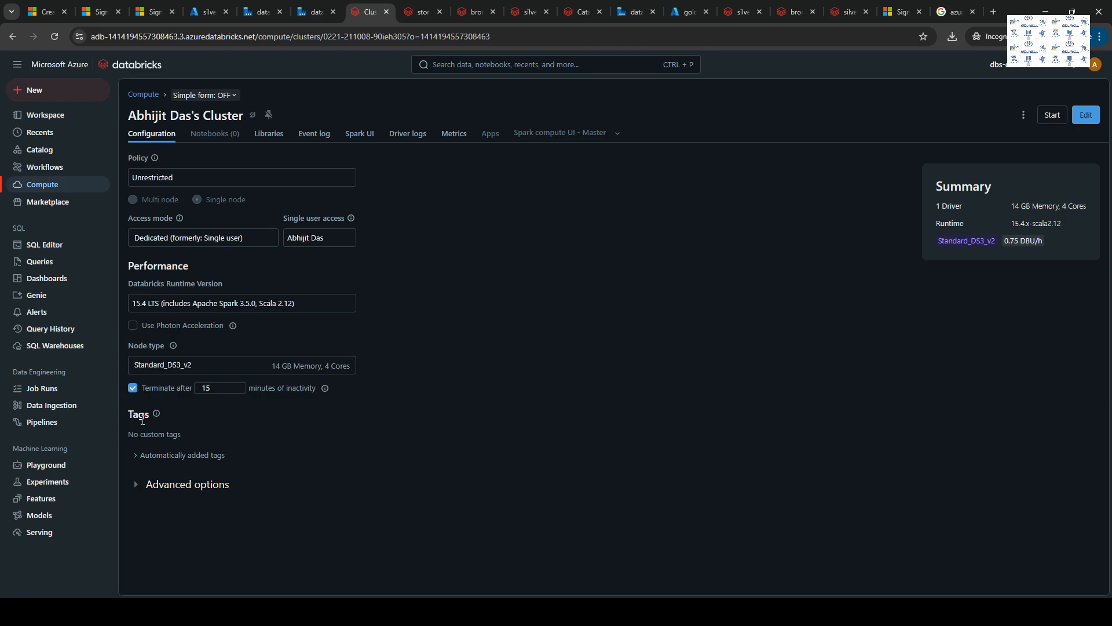
click(136, 484)
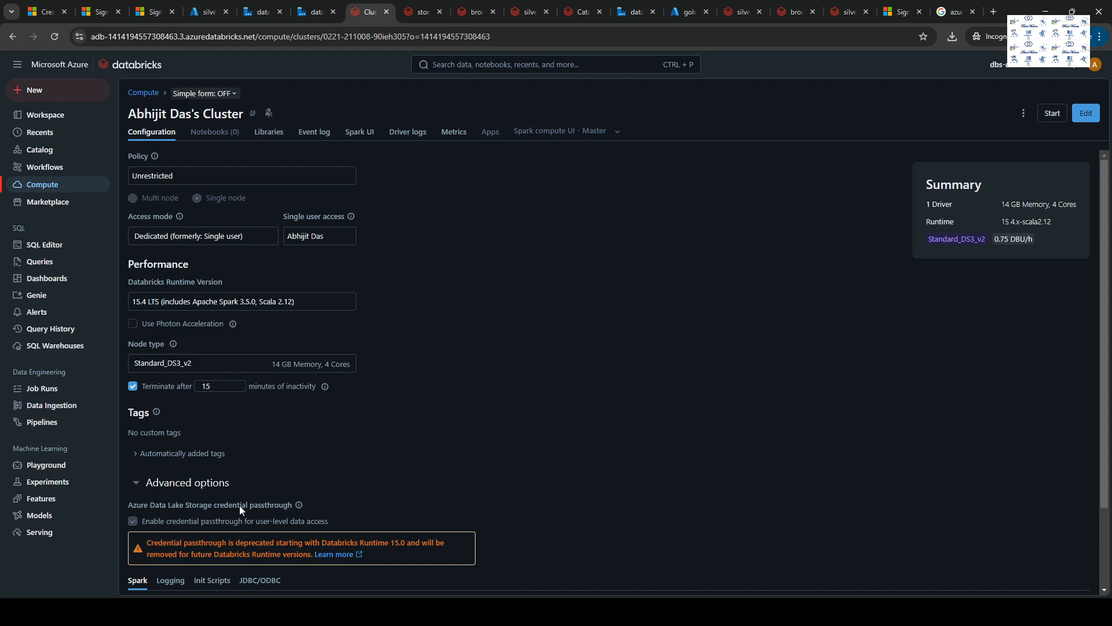
scroll(239, 505, down, 2)
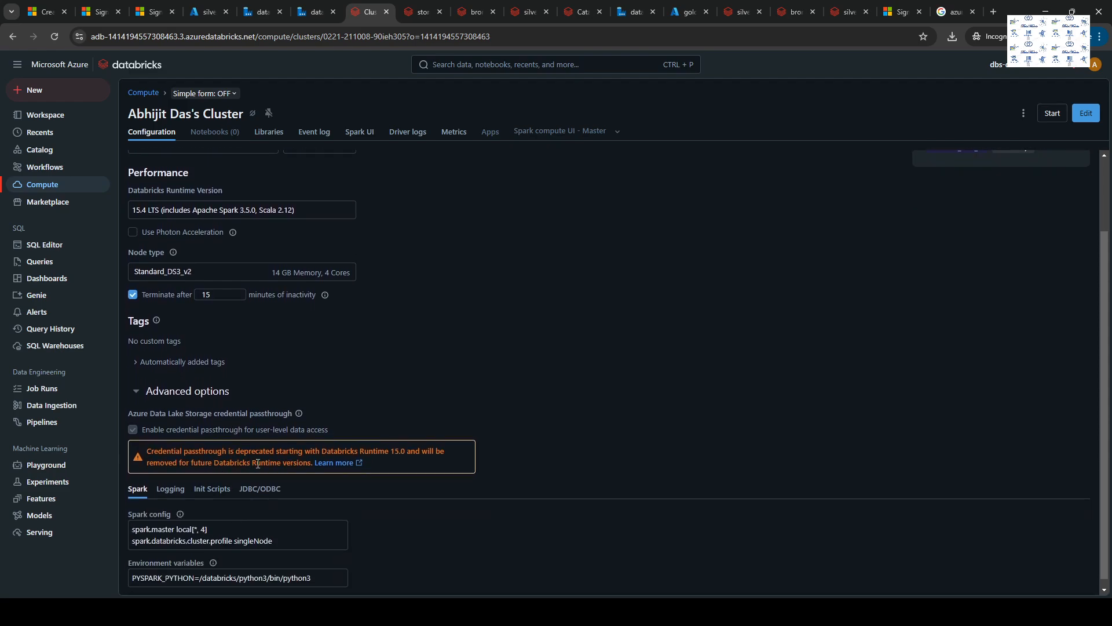
scroll(506, 280, up, 2)
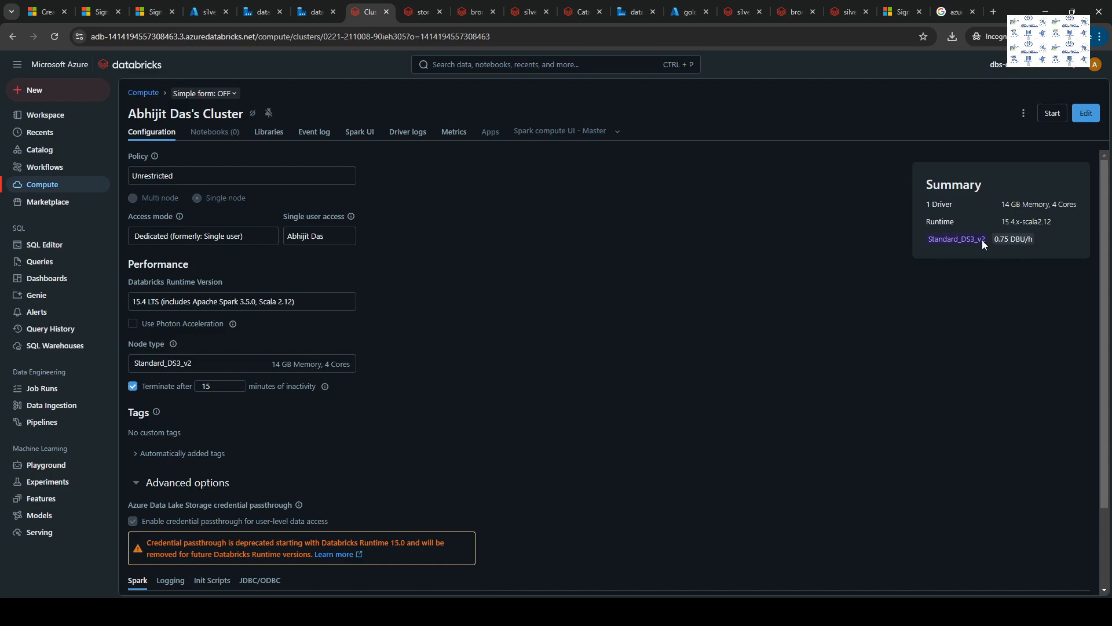
Look through the cluster's libraries, event log, Spark UI, driver logs and metrics, then return to its configuration.
click(262, 132)
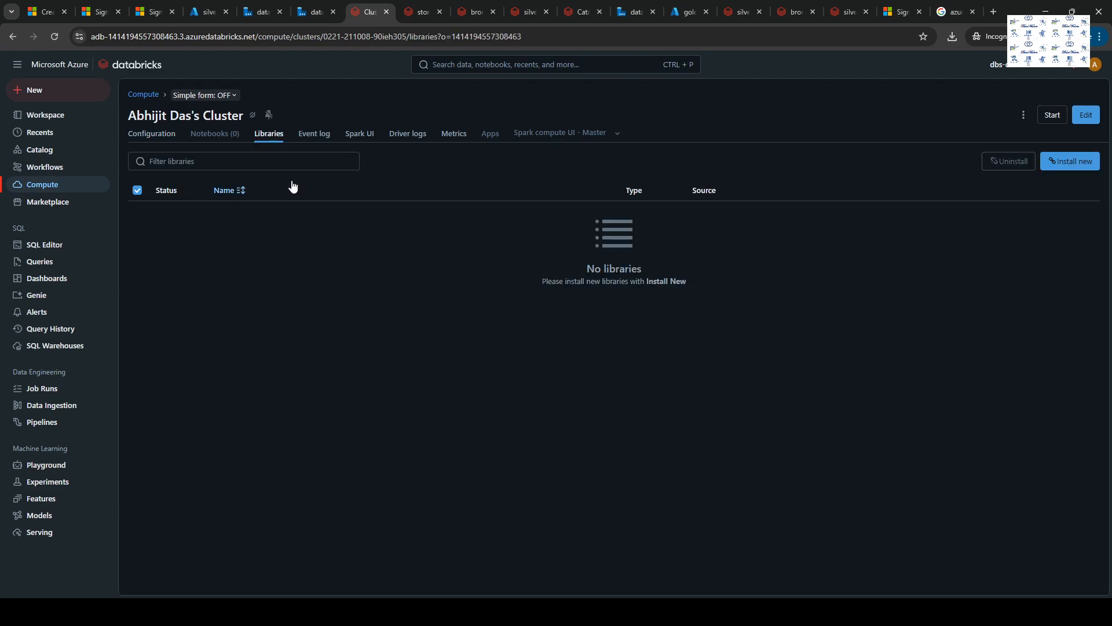
click(307, 135)
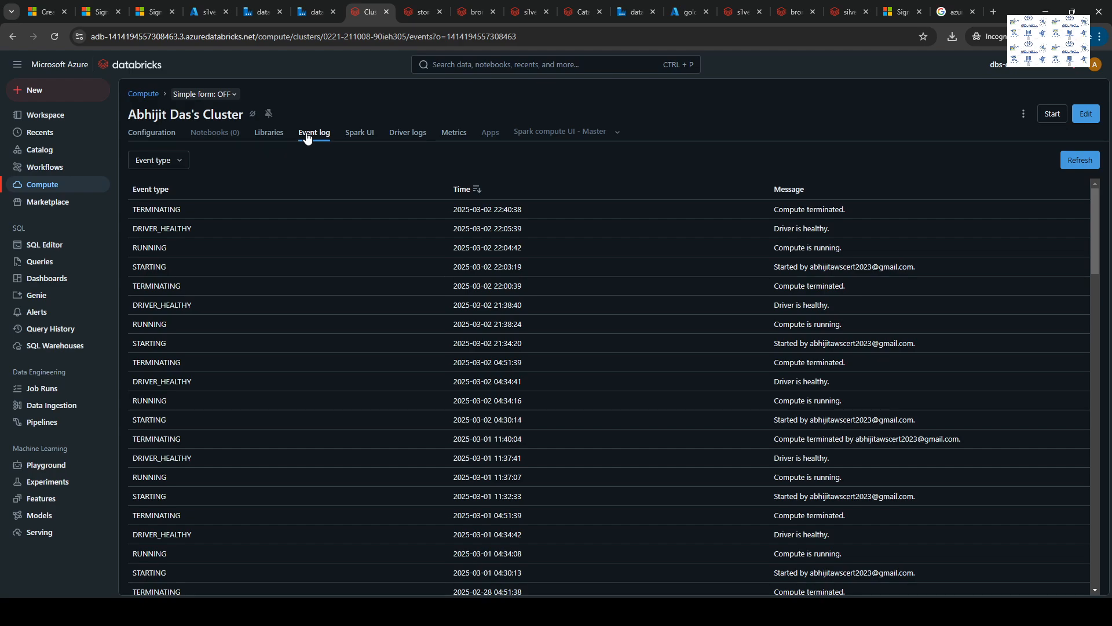
click(350, 138)
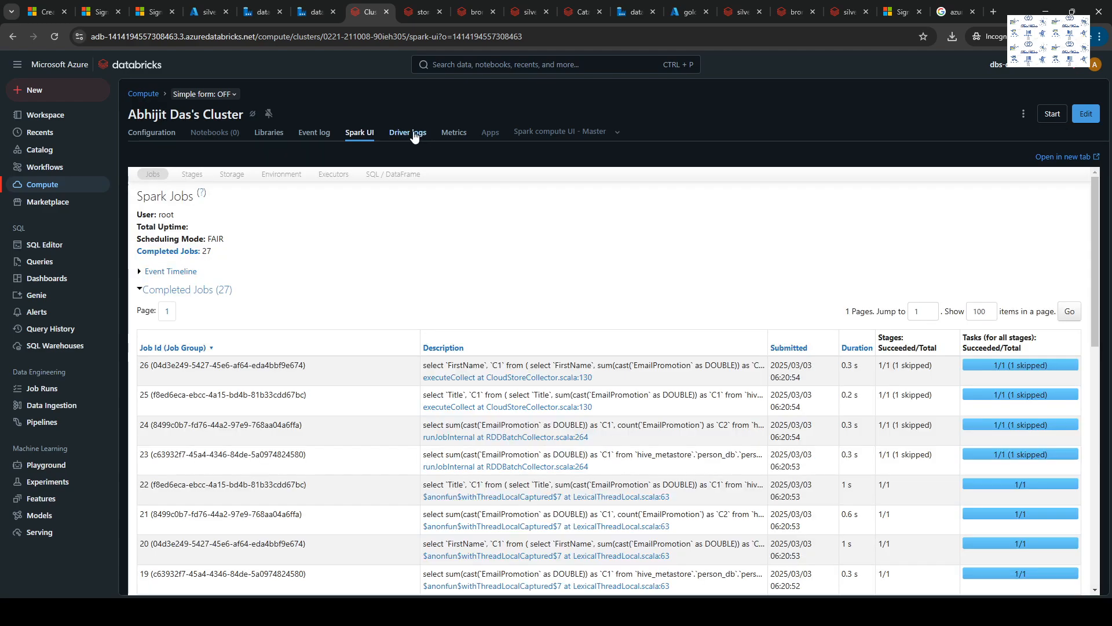
click(415, 135)
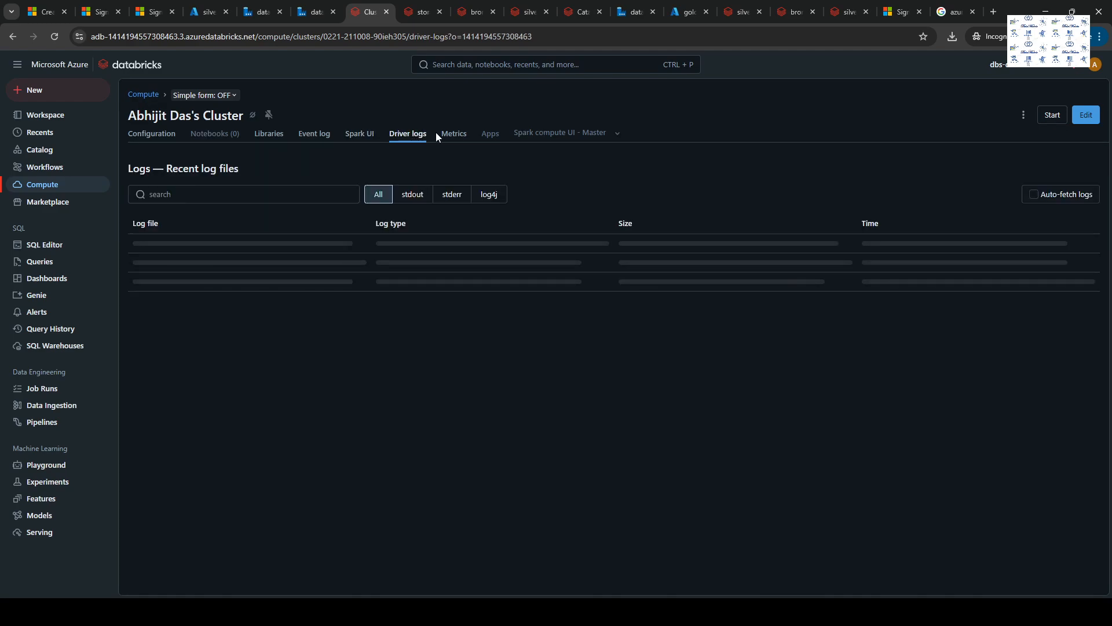
click(452, 136)
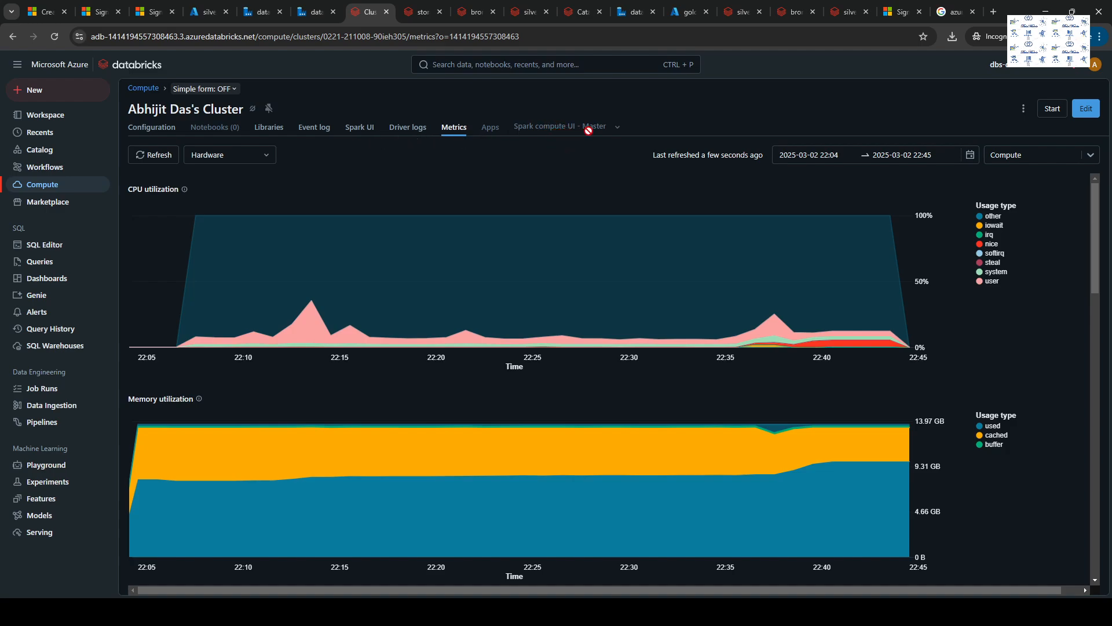
click(148, 129)
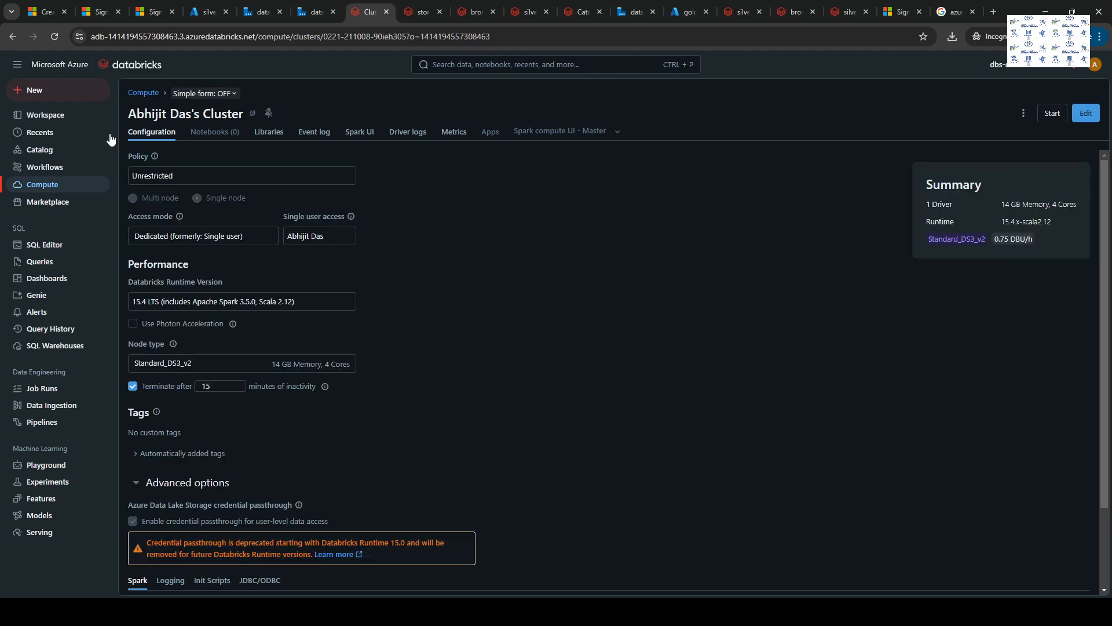
Browse the workspace to the Shared/dbs-demo-project folder to see its notebooks.
click(40, 116)
click(170, 122)
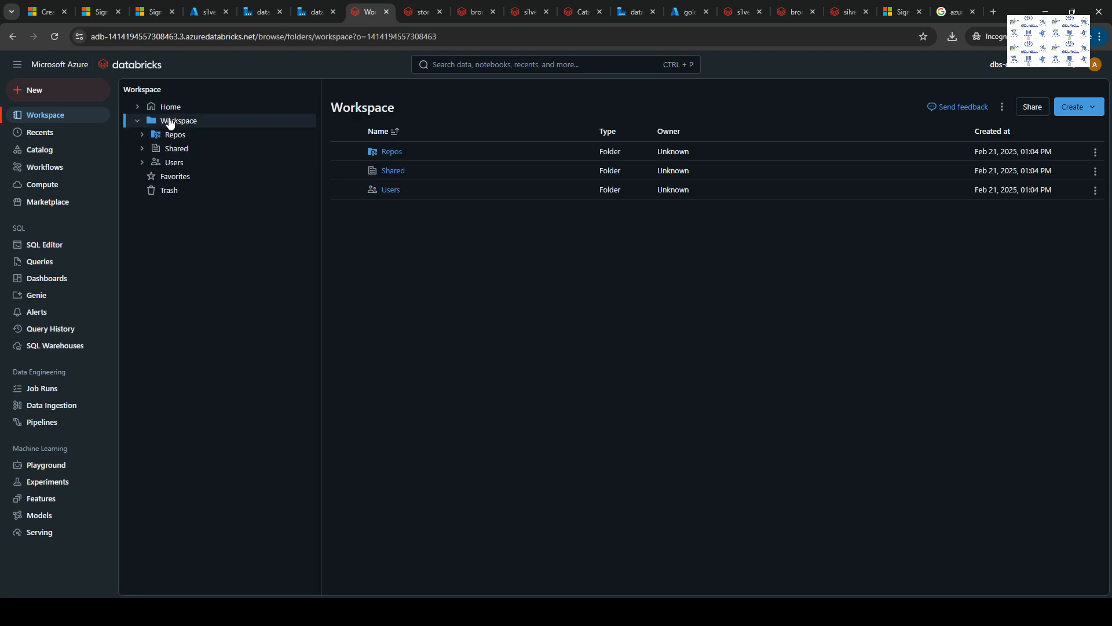
click(163, 150)
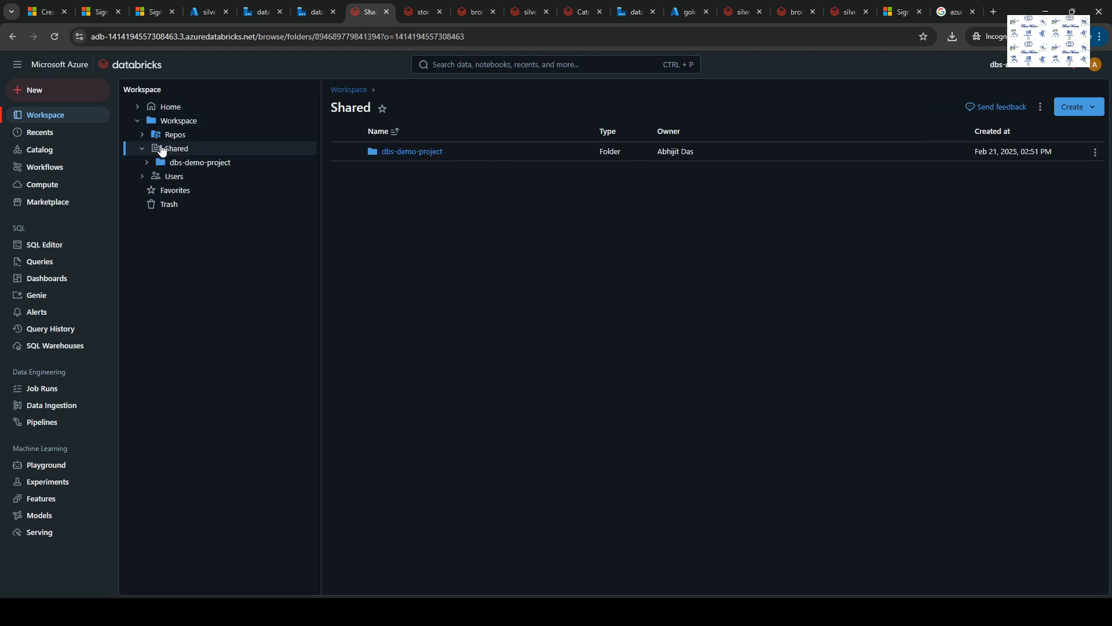
click(416, 152)
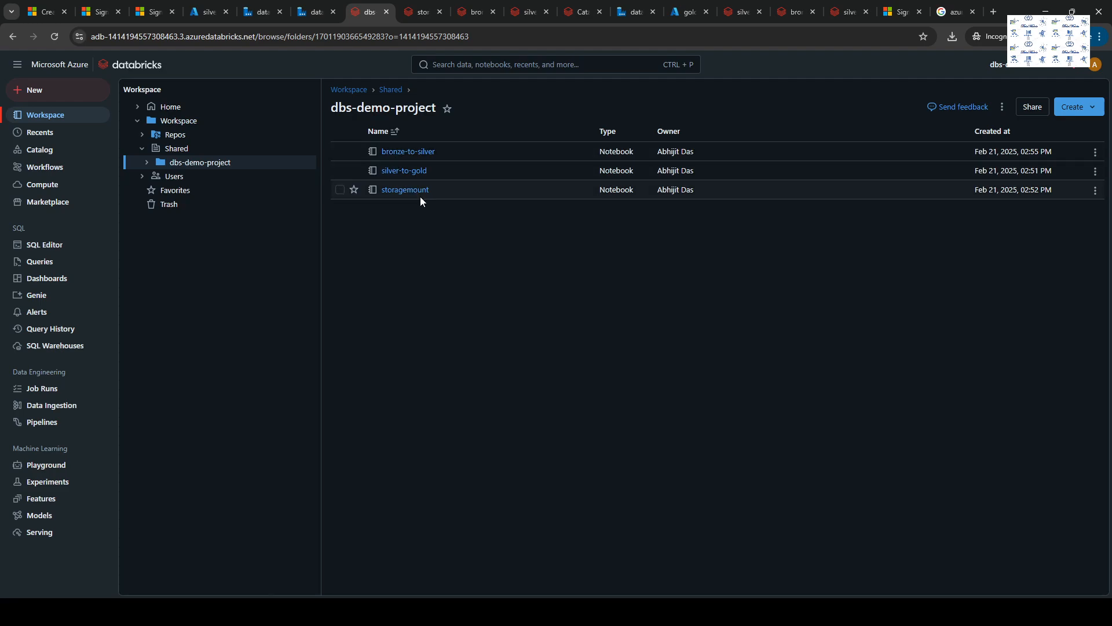
Open the storagemount notebook and highlight the source, mount_point and extra_configs lines of the bronze container's mount command.
click(417, 13)
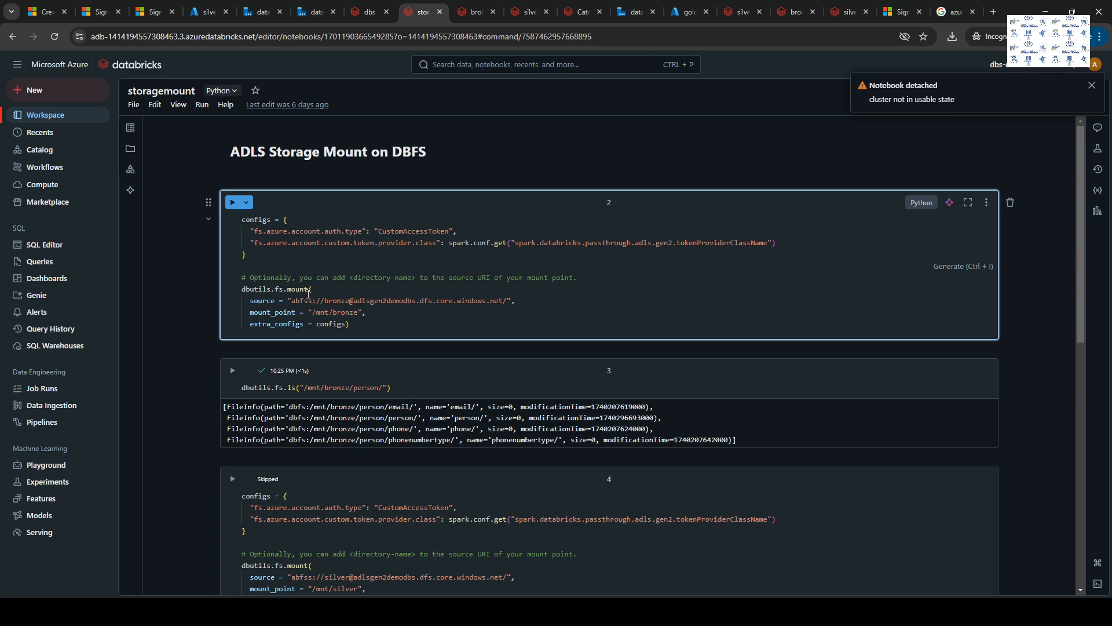
drag(309, 294, 502, 299)
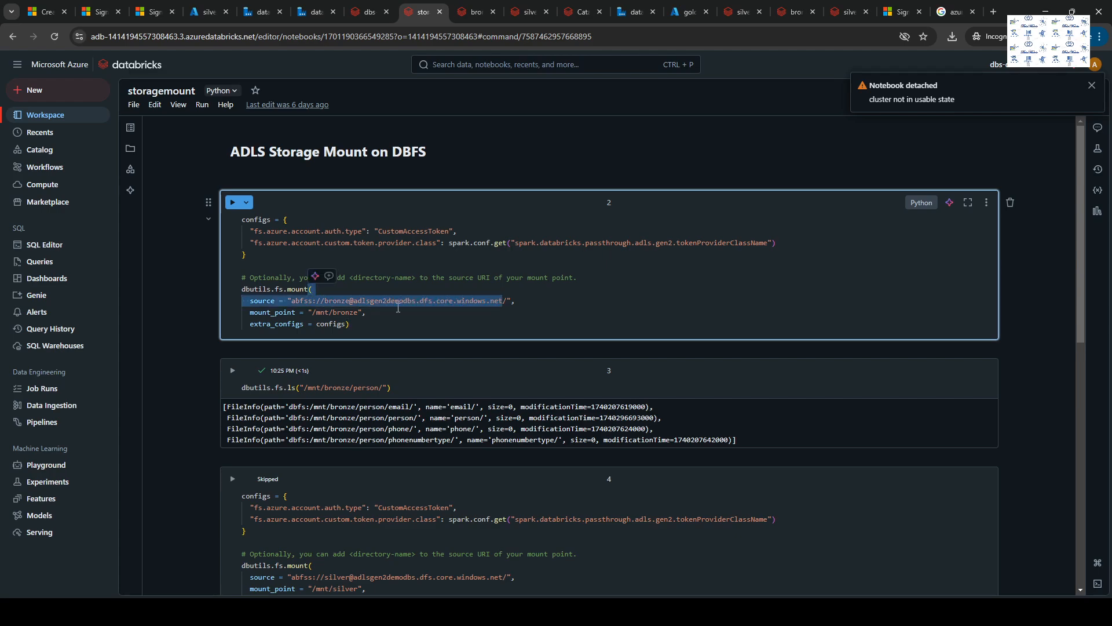
drag(351, 325, 225, 303)
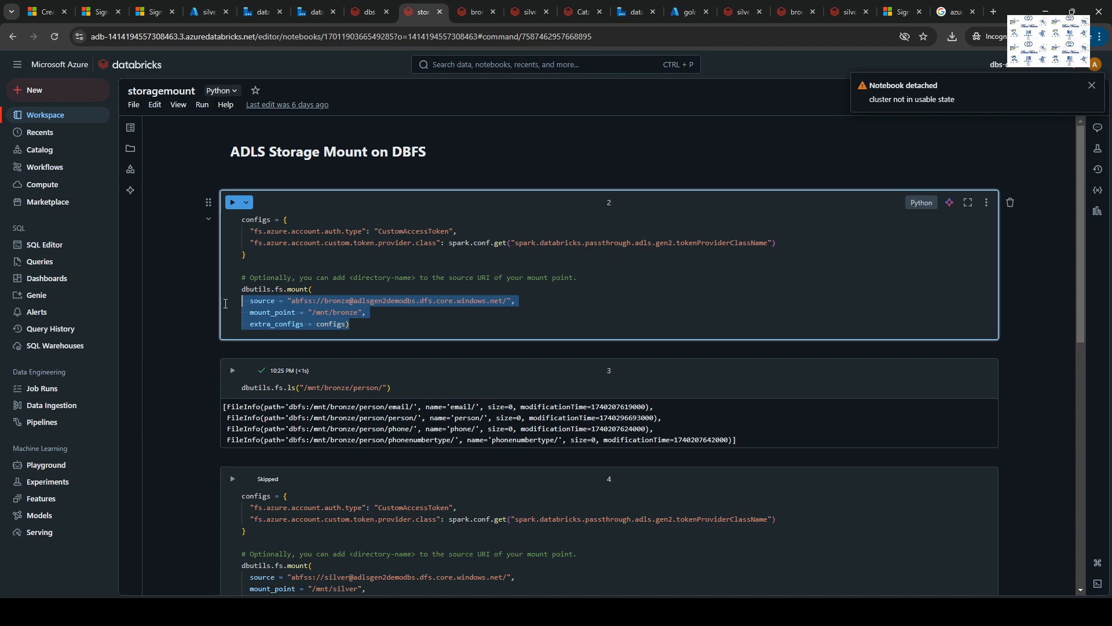
Run the cell that lists /mnt/bronze/person/ in the storagemount notebook and dismiss the detached-notebook notification.
click(419, 388)
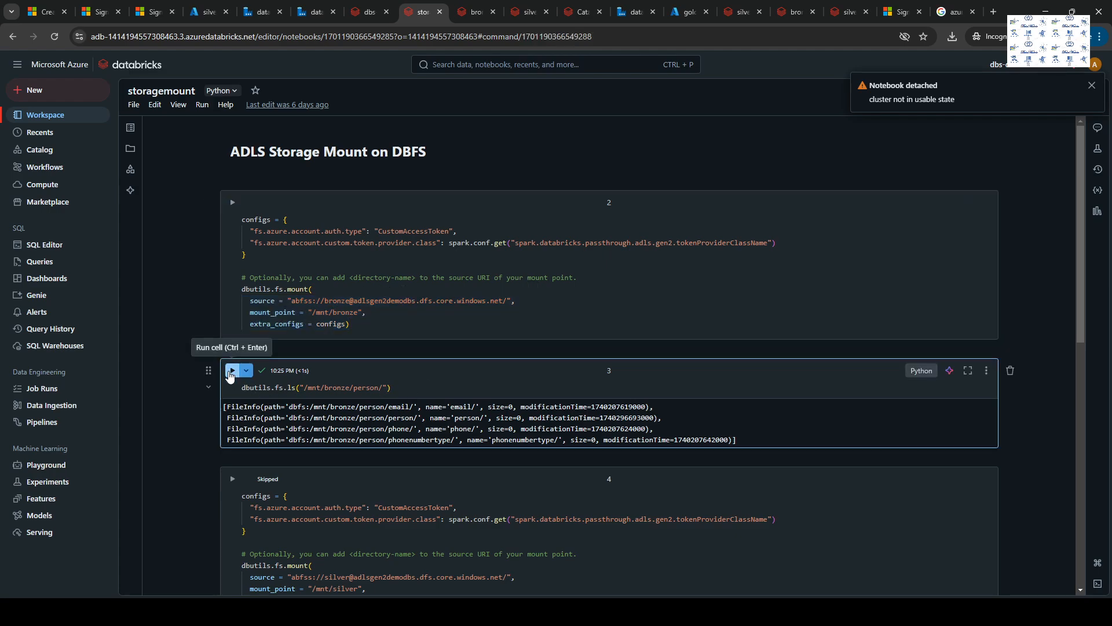
click(232, 371)
click(667, 356)
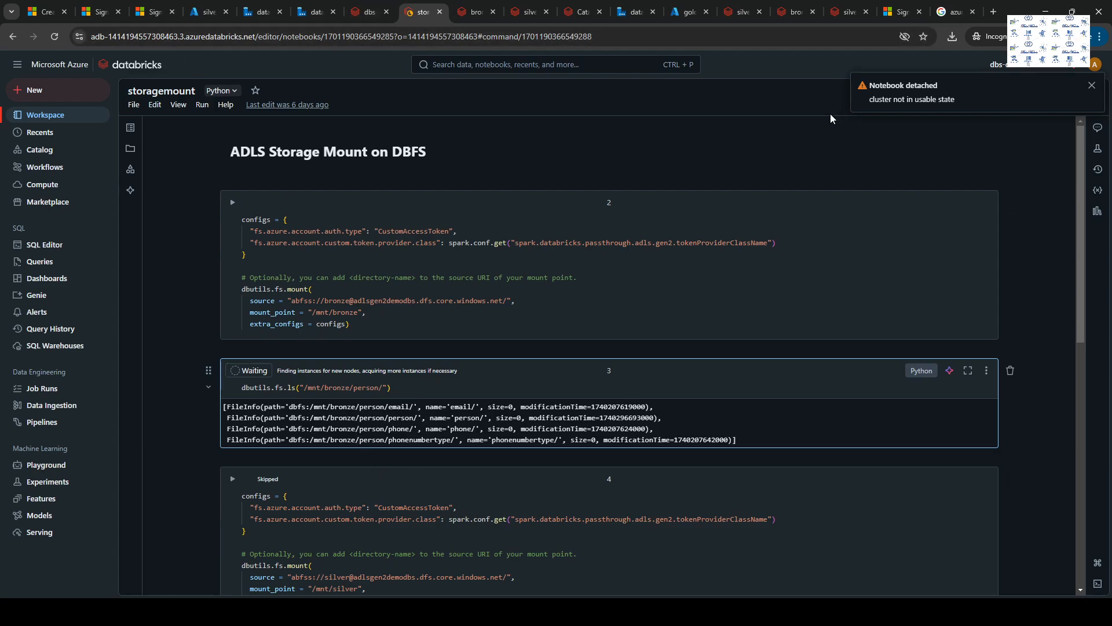
click(1091, 87)
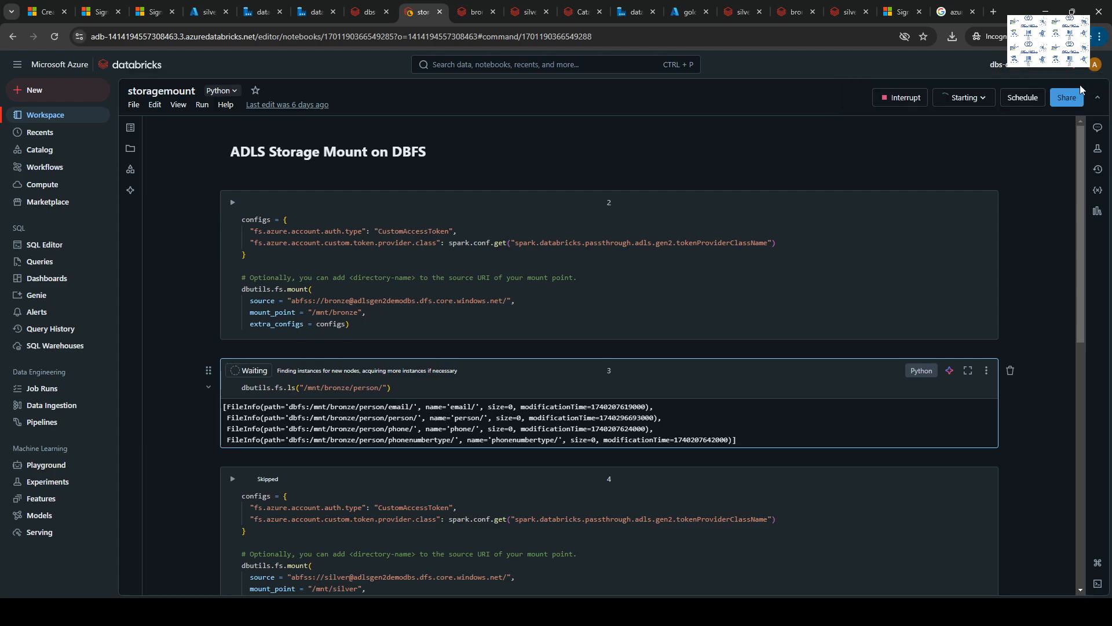
Open the bronze-to-silver notebook and examine the bronzeToSilverDeltaTblUCWithDatabase function from its imports and parameters to the Delta table write and registration.
click(476, 14)
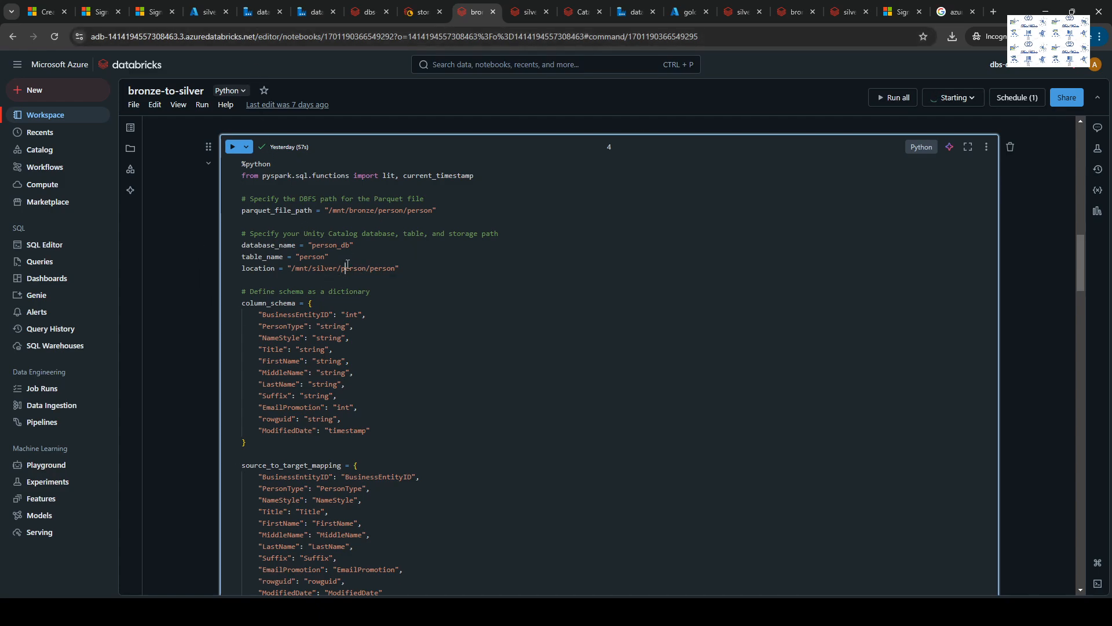
scroll(344, 262, down, 3)
scroll(343, 263, up, 19)
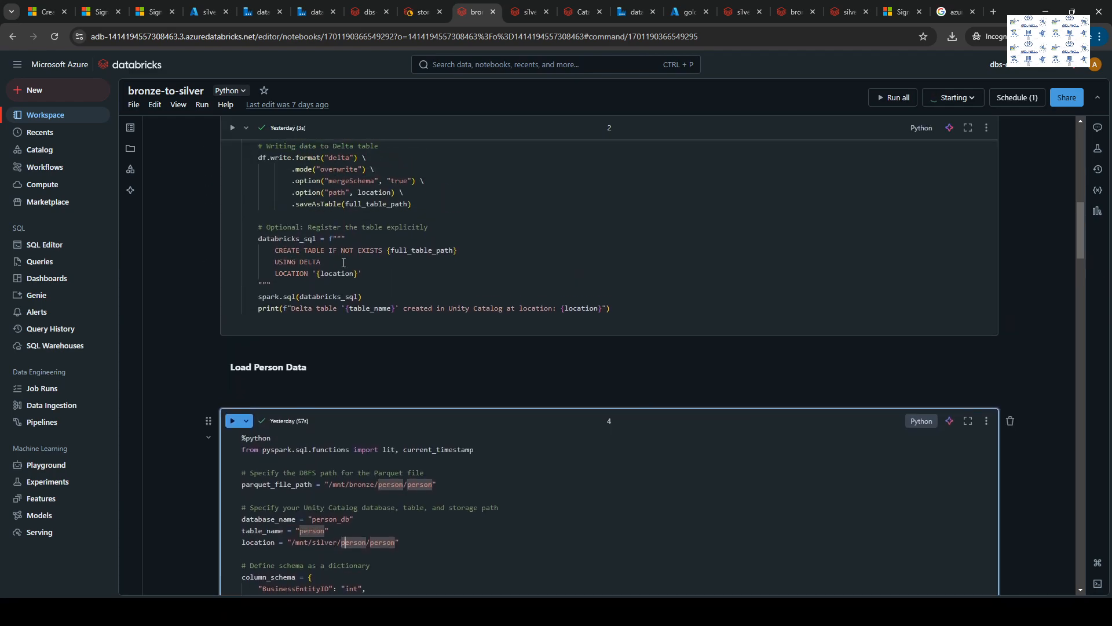
drag(325, 255, 290, 213)
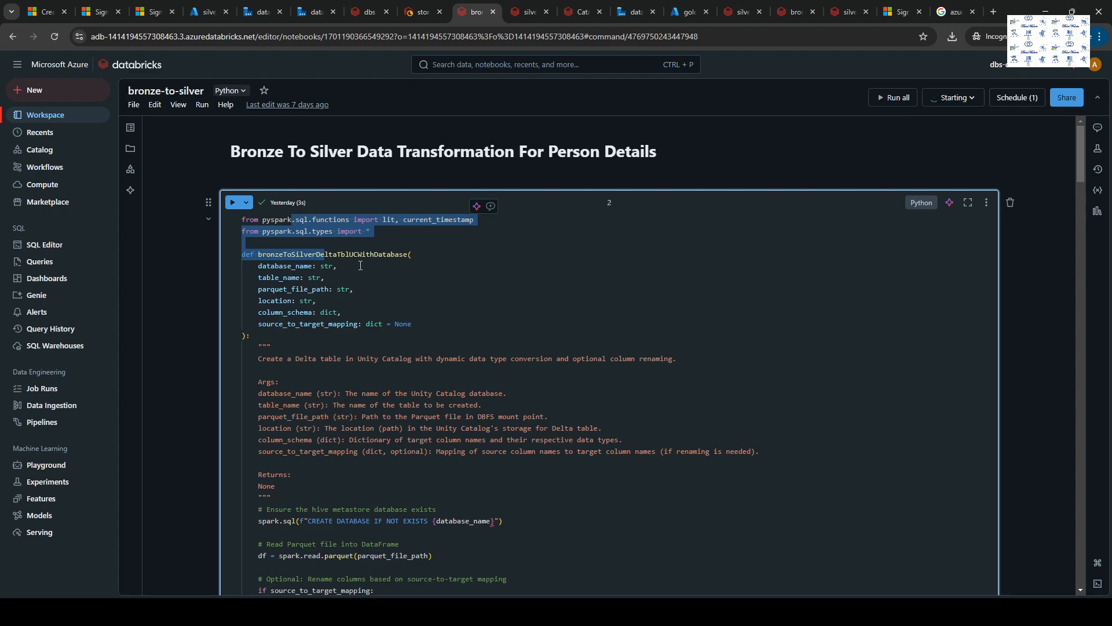
click(359, 267)
scroll(314, 288, down, 4)
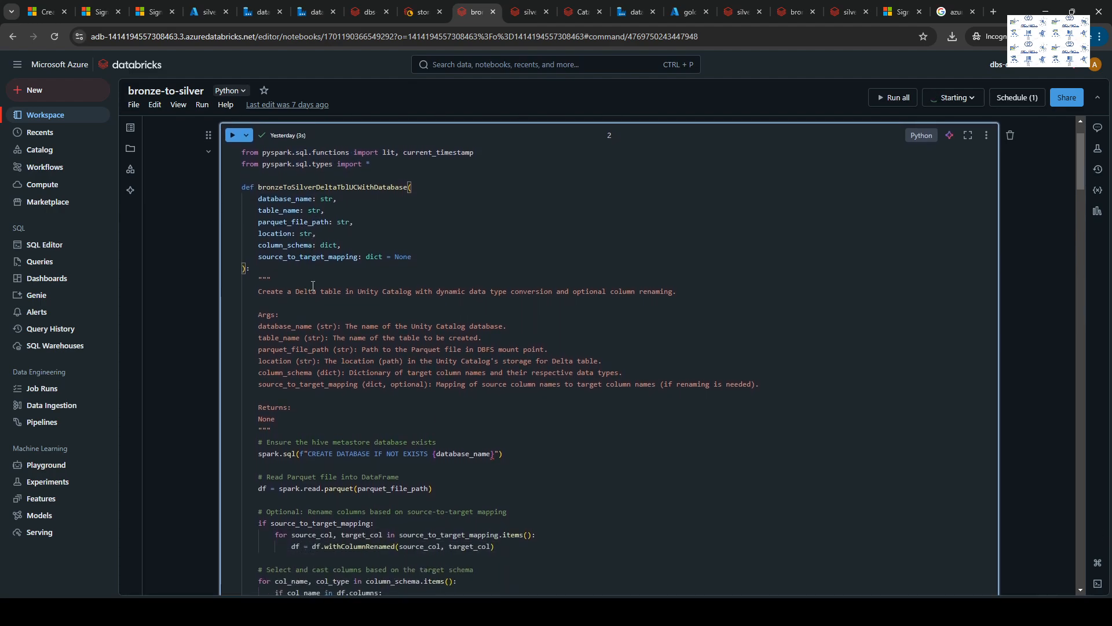
scroll(313, 284, down, 2)
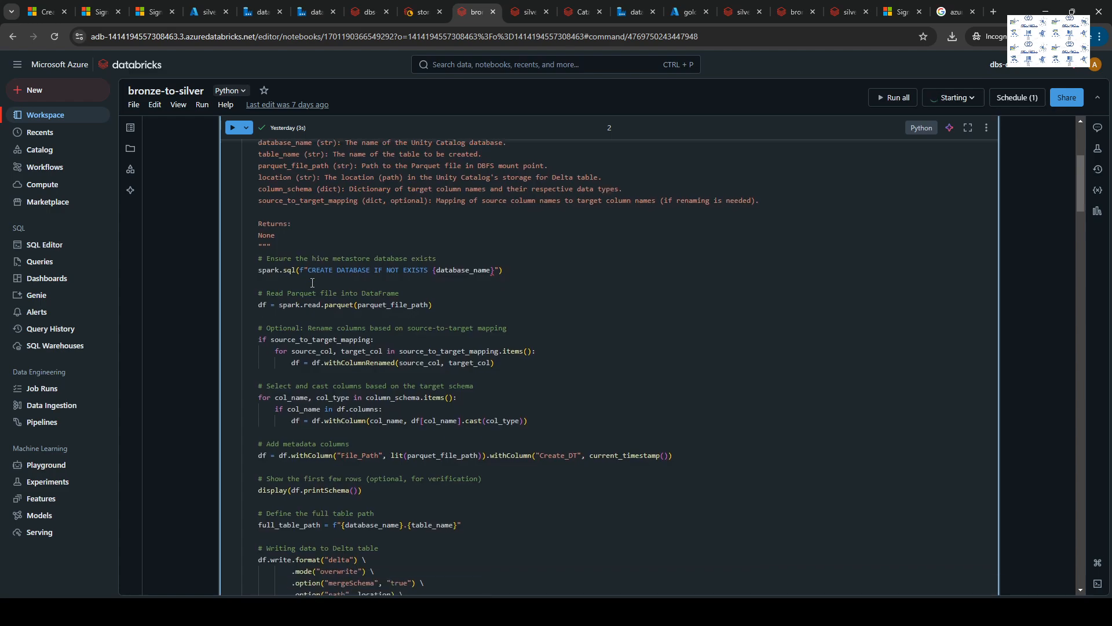
scroll(313, 282, down, 2)
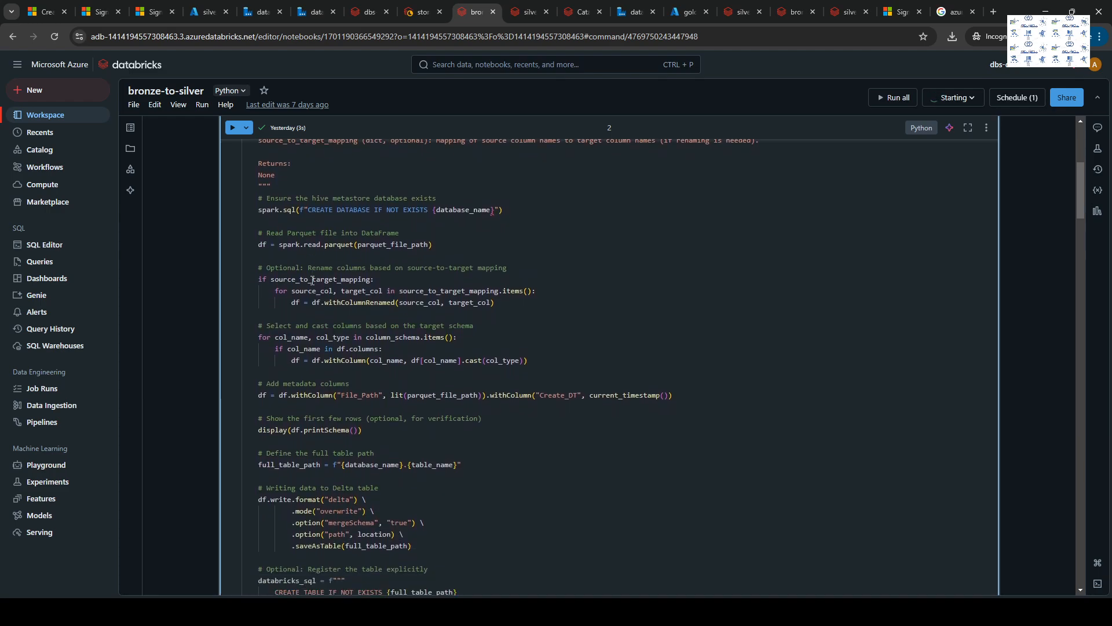
scroll(312, 280, down, 1)
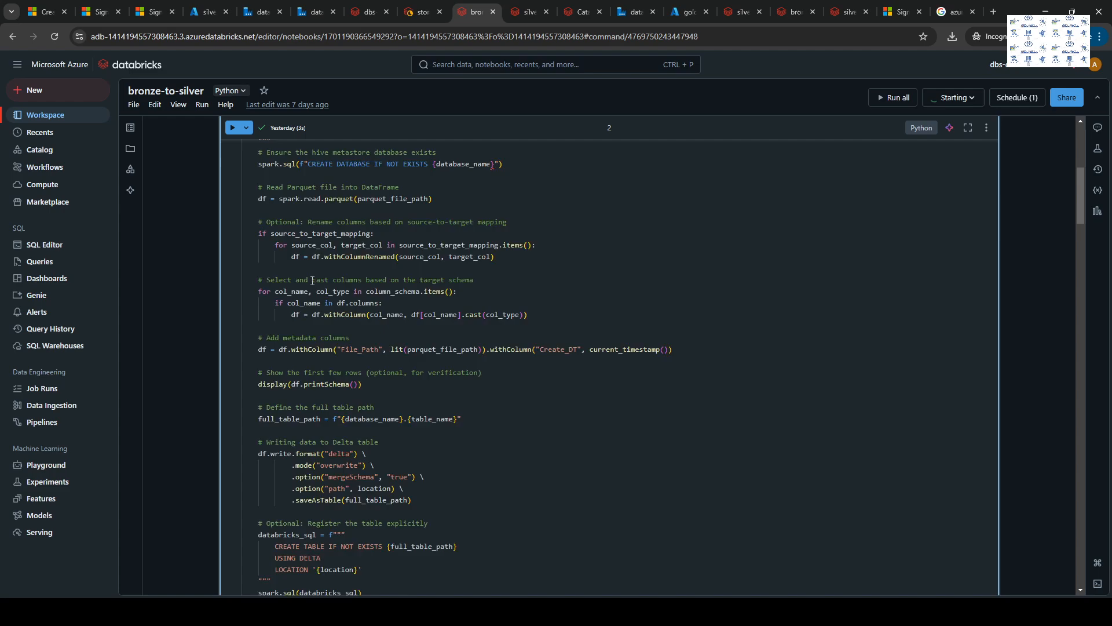
scroll(313, 280, down, 1)
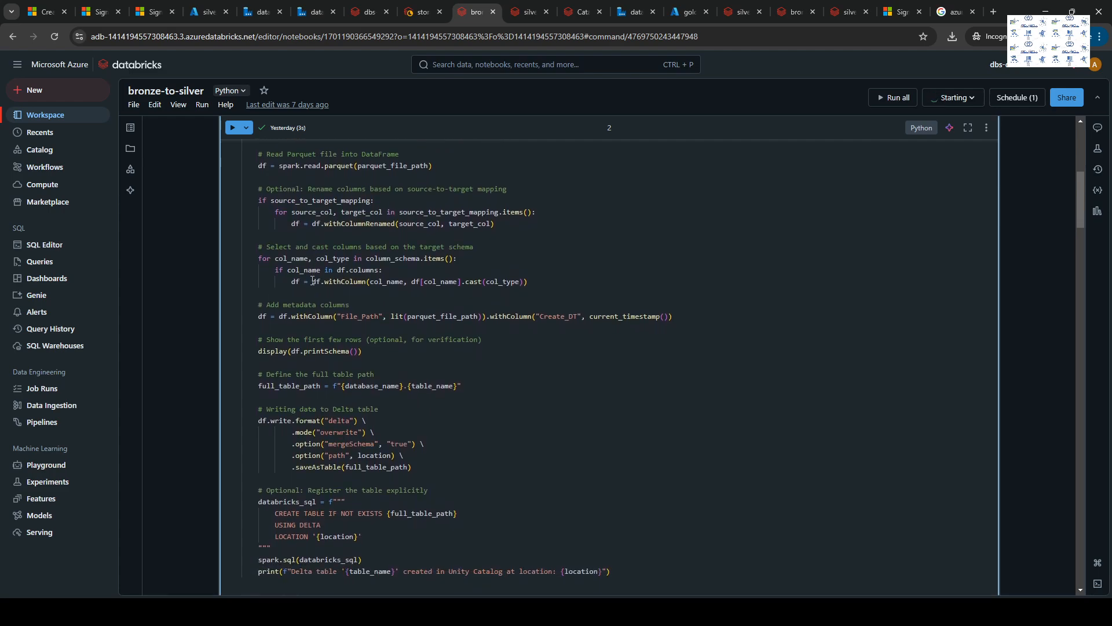
scroll(312, 280, down, 1)
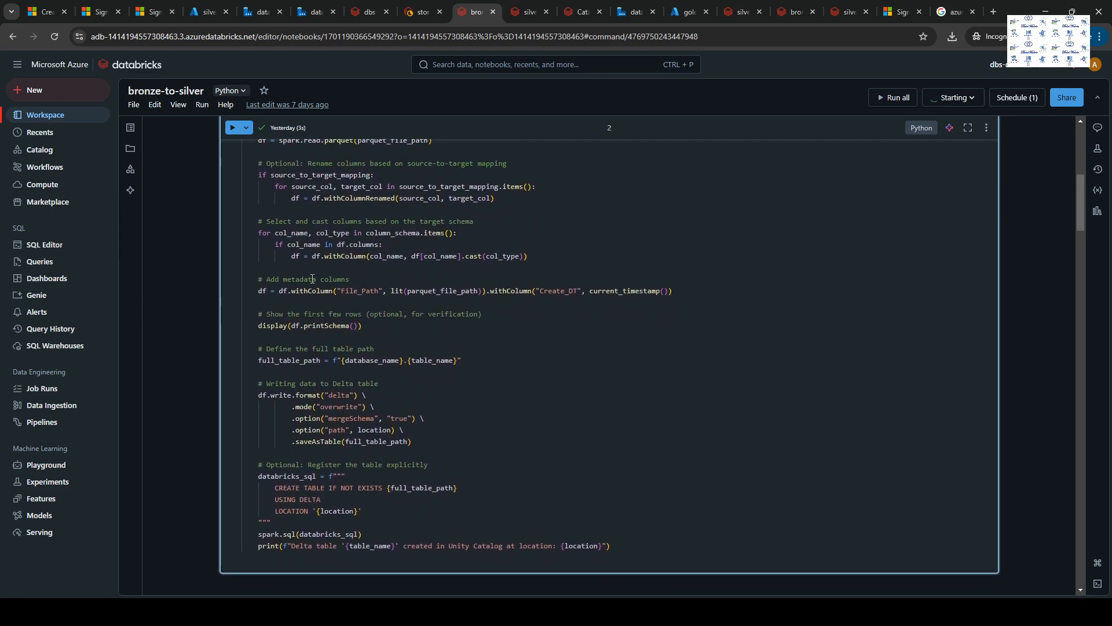
scroll(312, 278, up, 1)
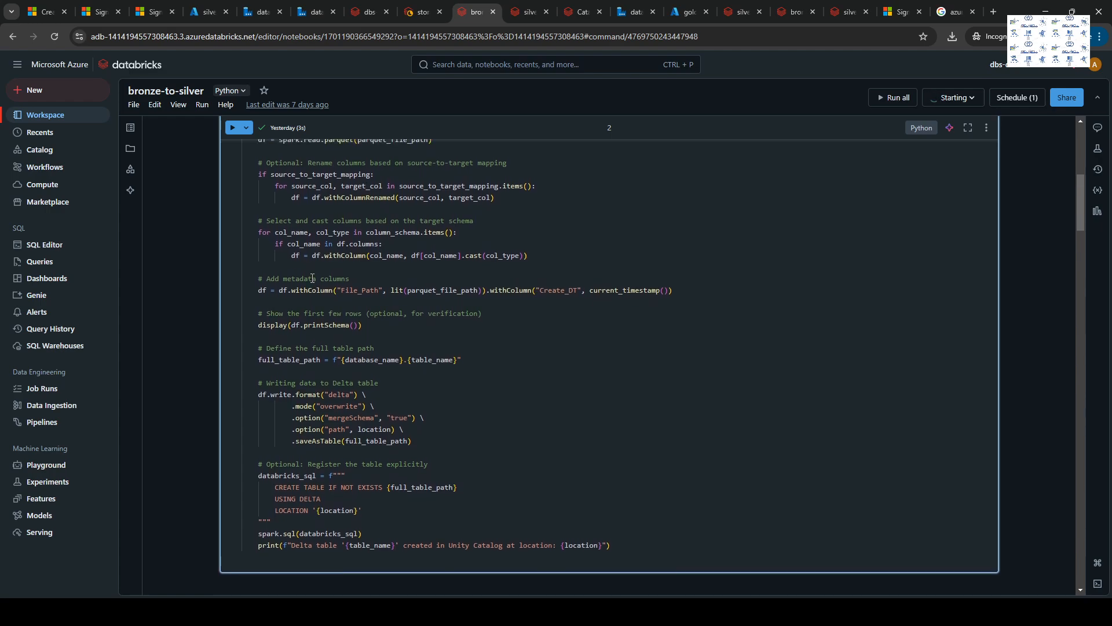
scroll(312, 278, up, 1)
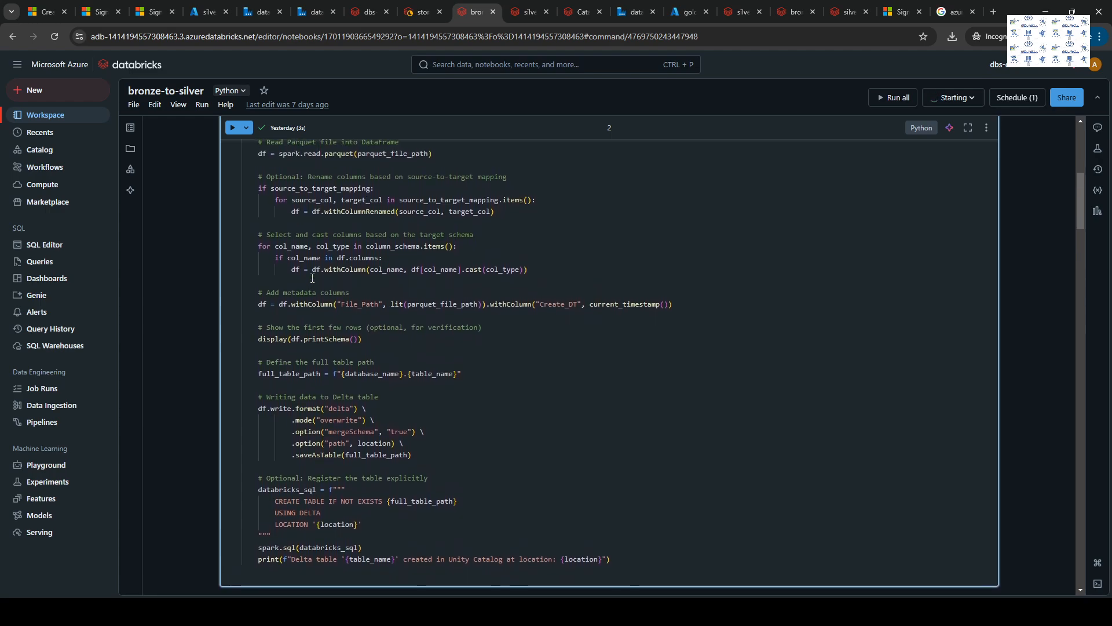
scroll(312, 278, down, 3)
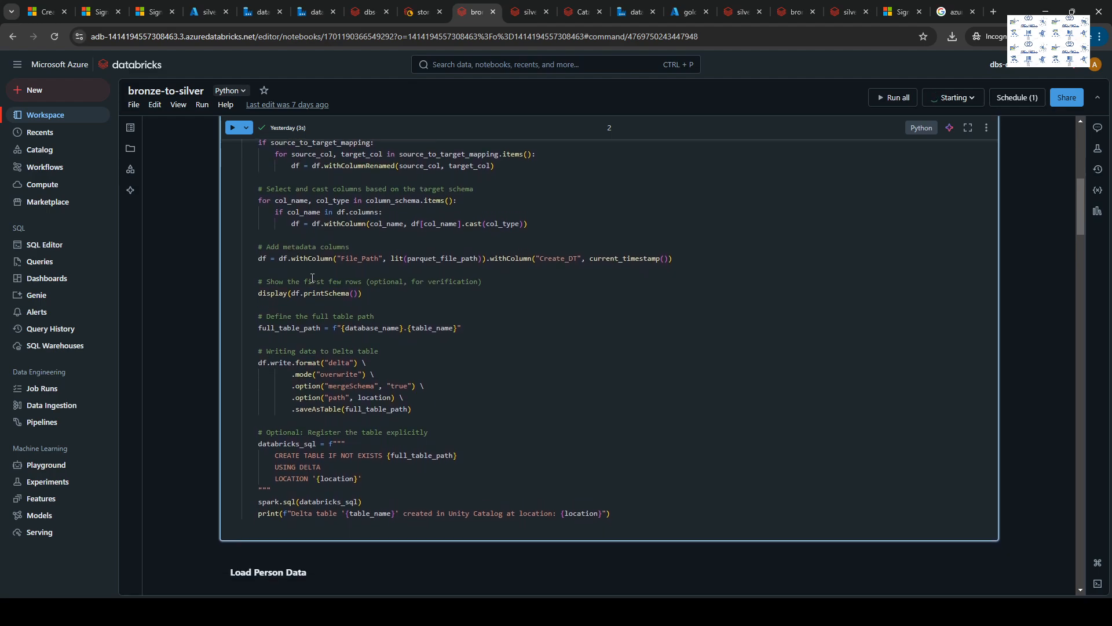
scroll(312, 278, down, 2)
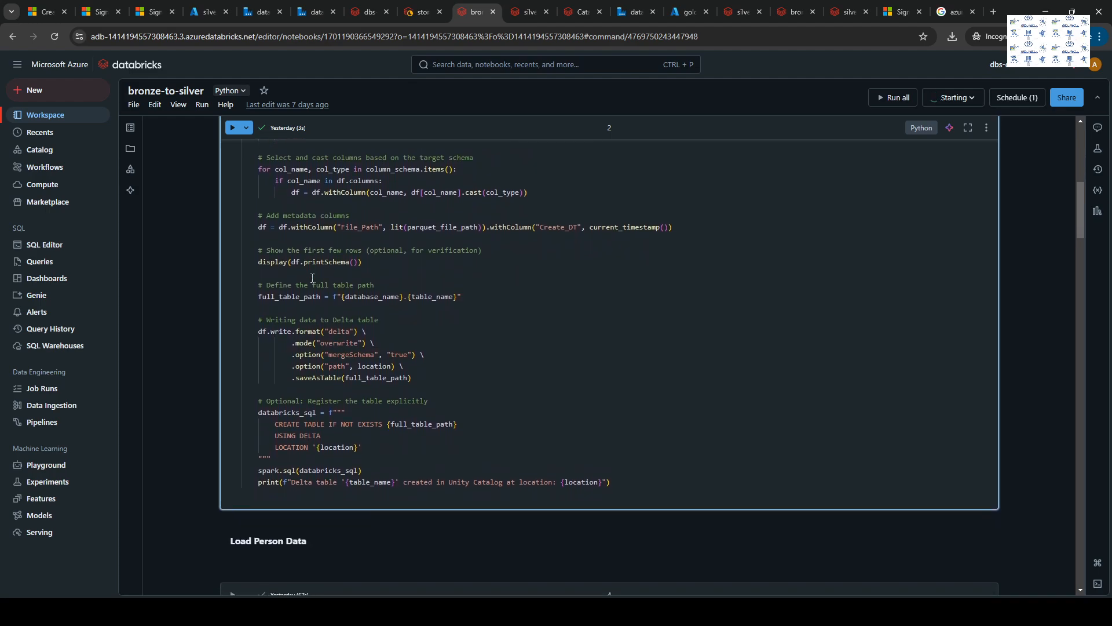
Examine the Load Person Data cell in the bronze-to-silver notebook, from its paths and column schema to the function call and its output.
scroll(312, 278, down, 2)
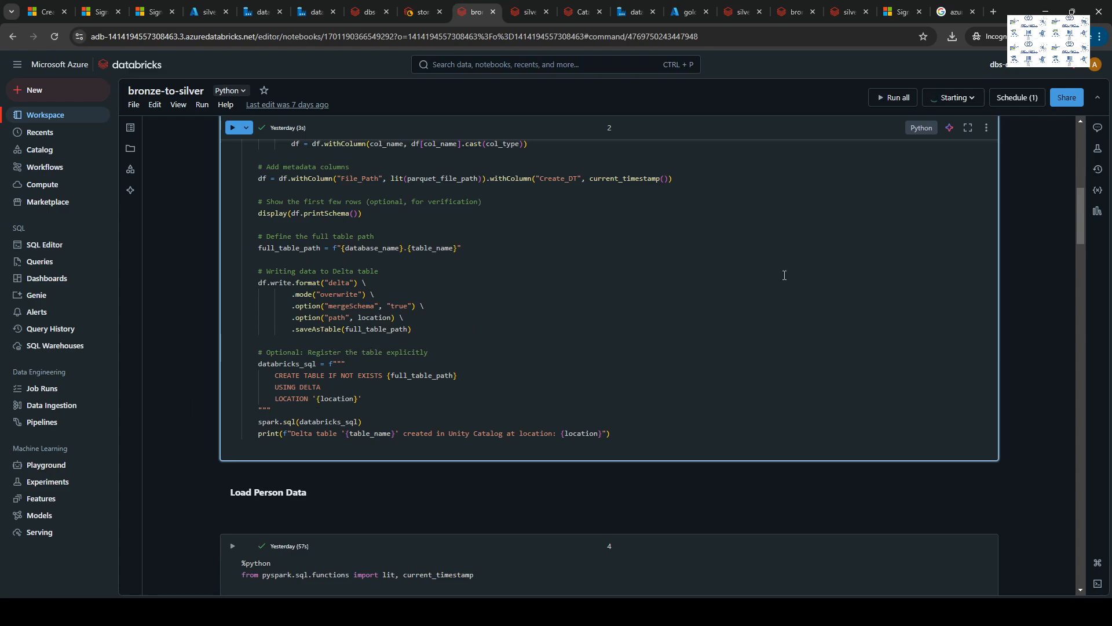
scroll(658, 328, down, 5)
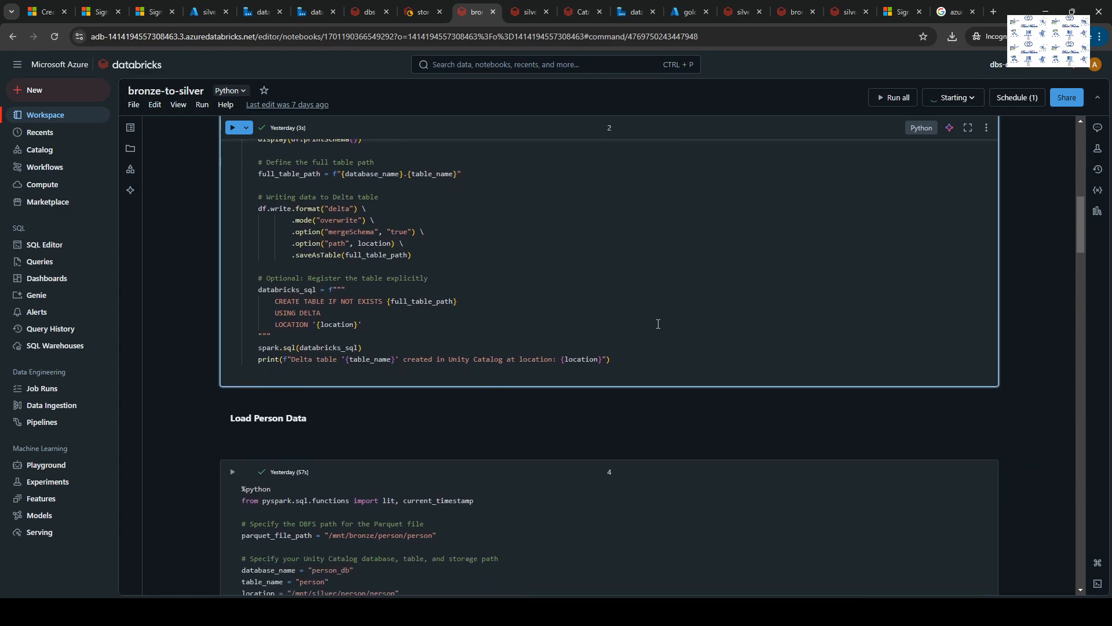
scroll(660, 323, down, 1)
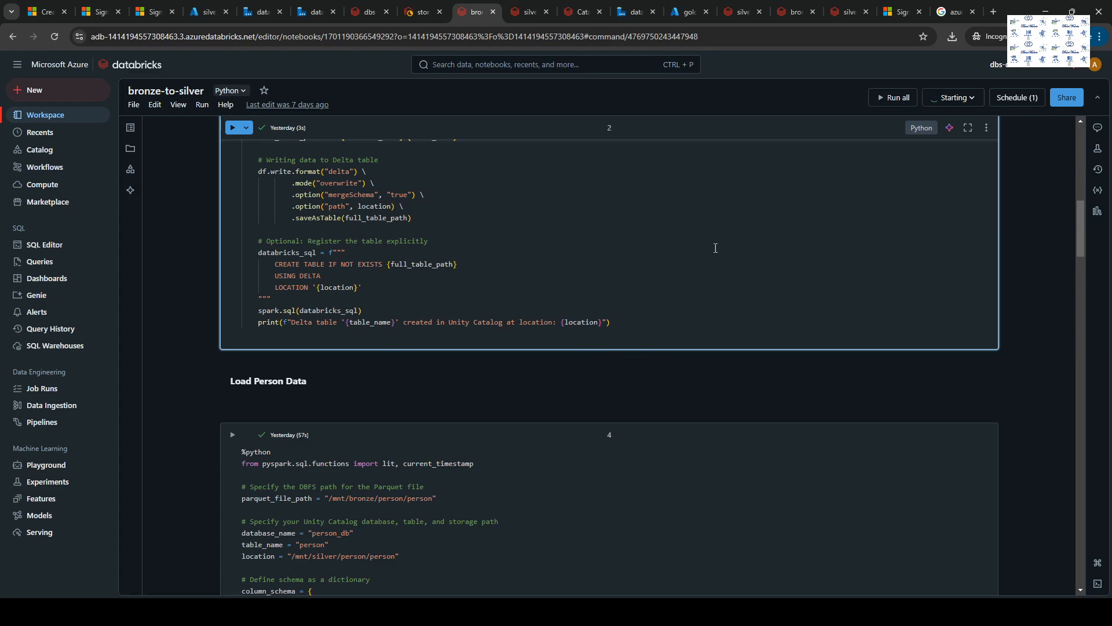
scroll(484, 308, down, 5)
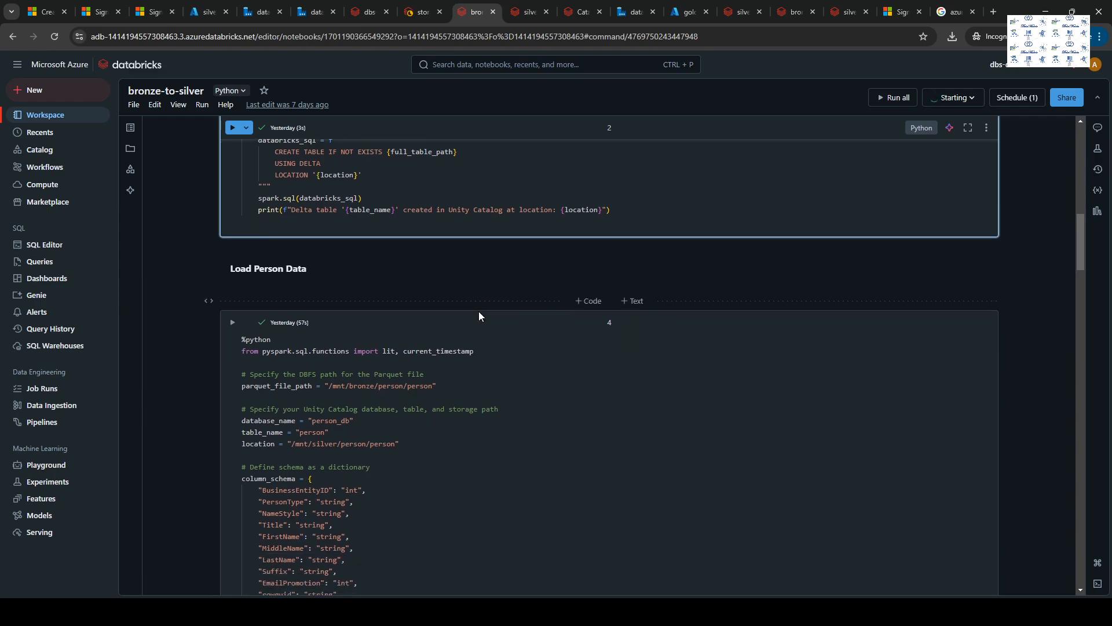
scroll(477, 317, down, 3)
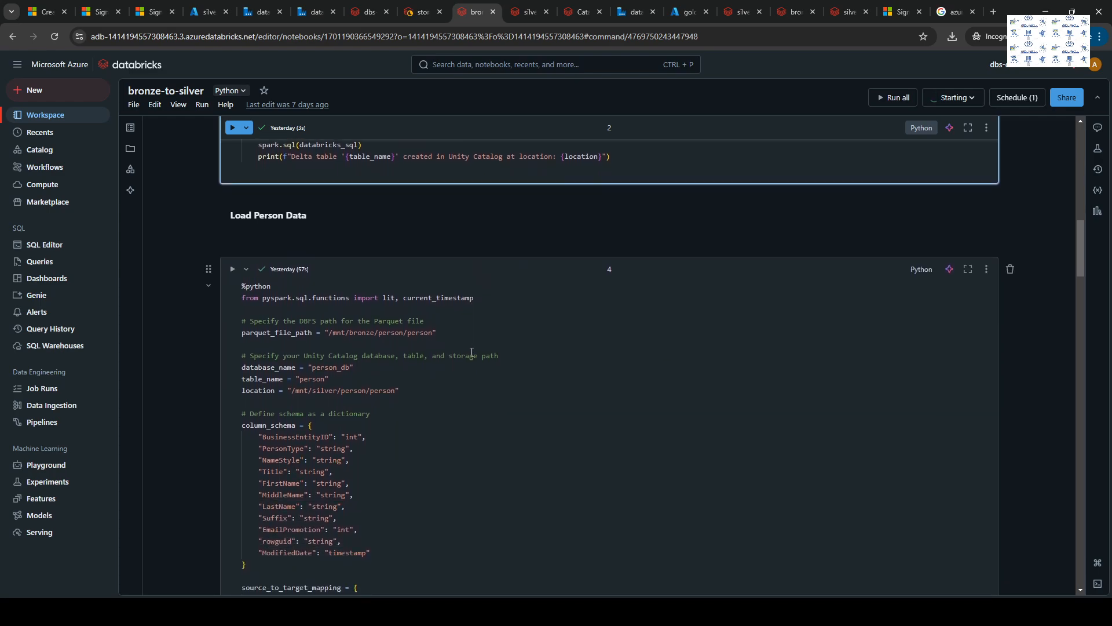
scroll(472, 352, down, 2)
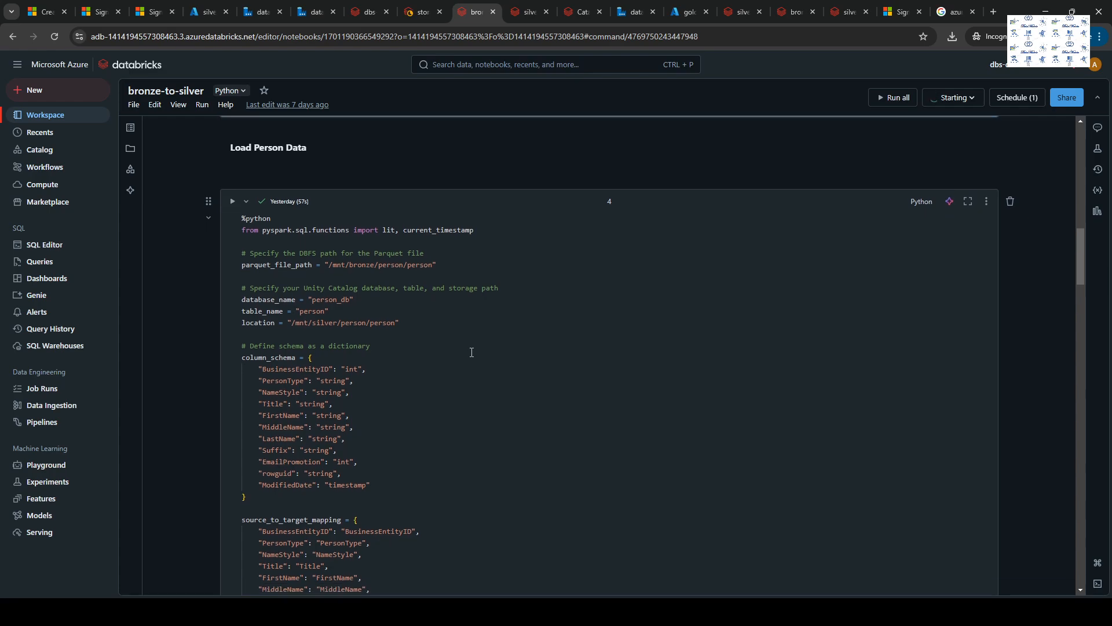
scroll(472, 353, down, 2)
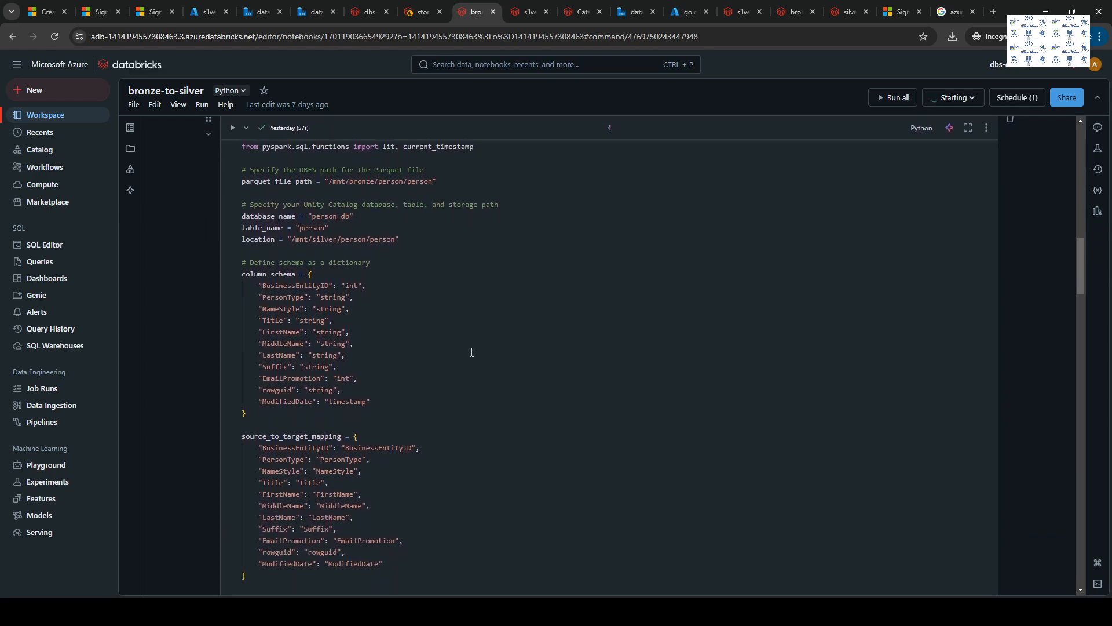
click(471, 352)
scroll(471, 352, down, 4)
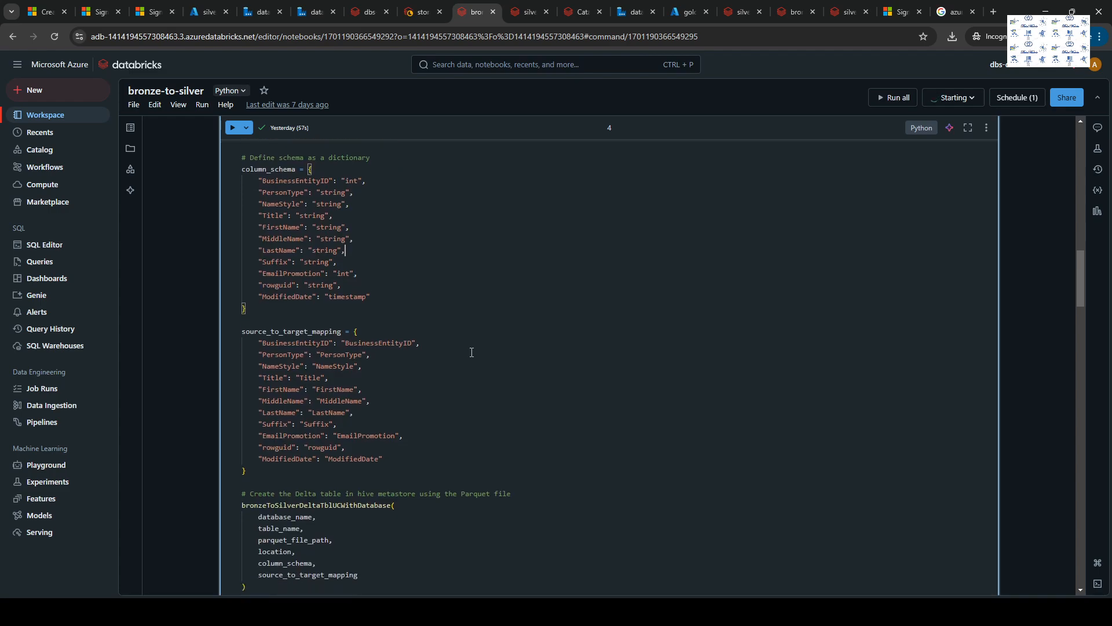
scroll(471, 353, down, 1)
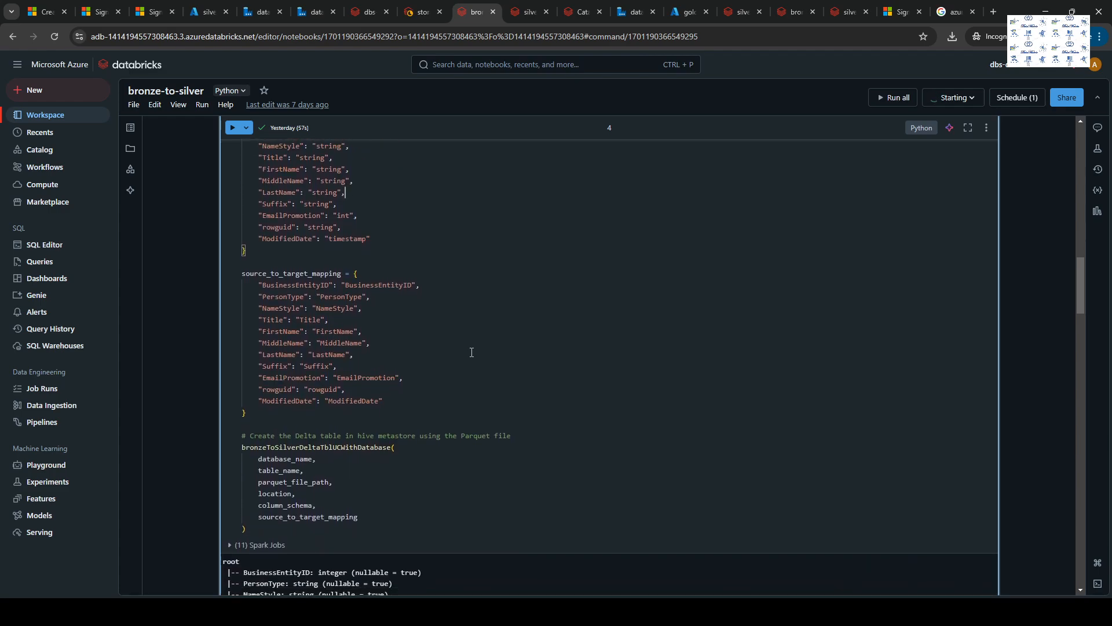
scroll(472, 352, down, 1)
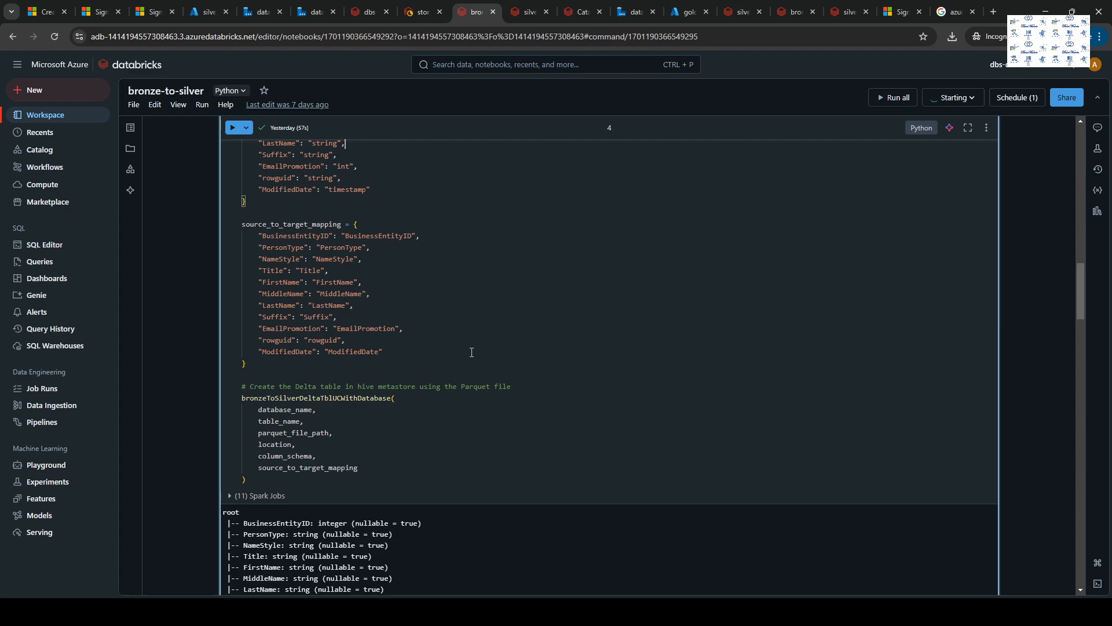
scroll(472, 352, down, 2)
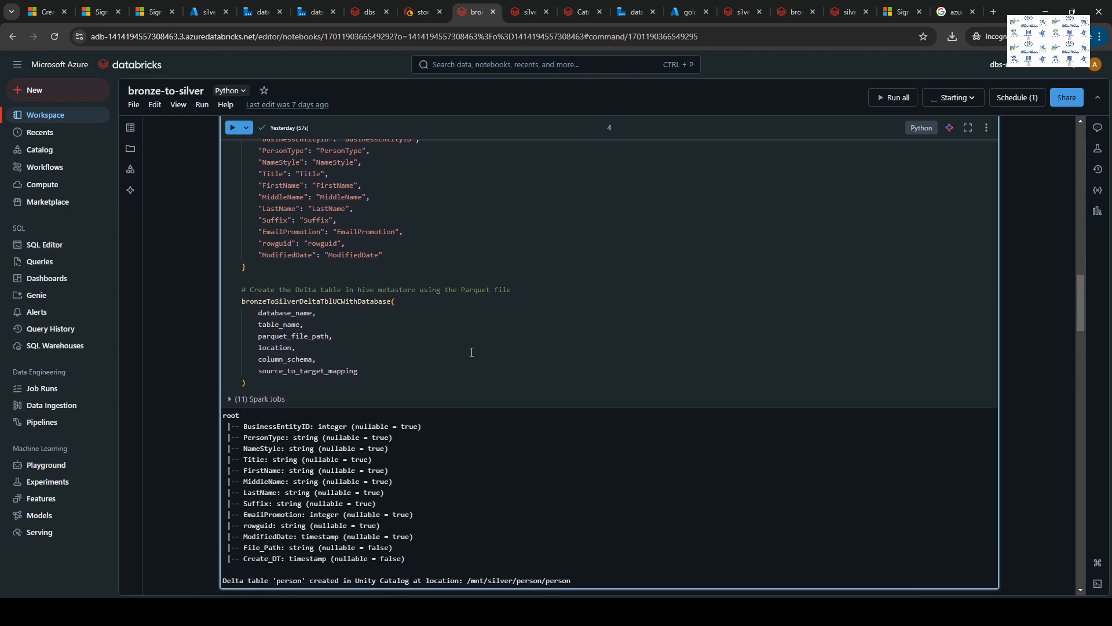
scroll(472, 352, down, 2)
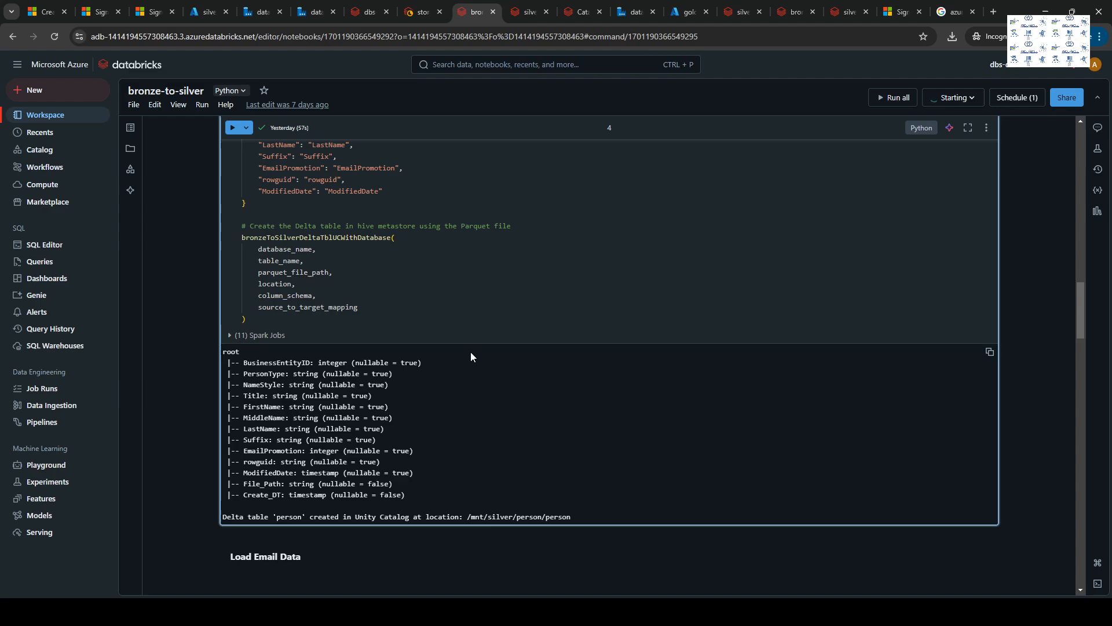
scroll(471, 353, down, 1)
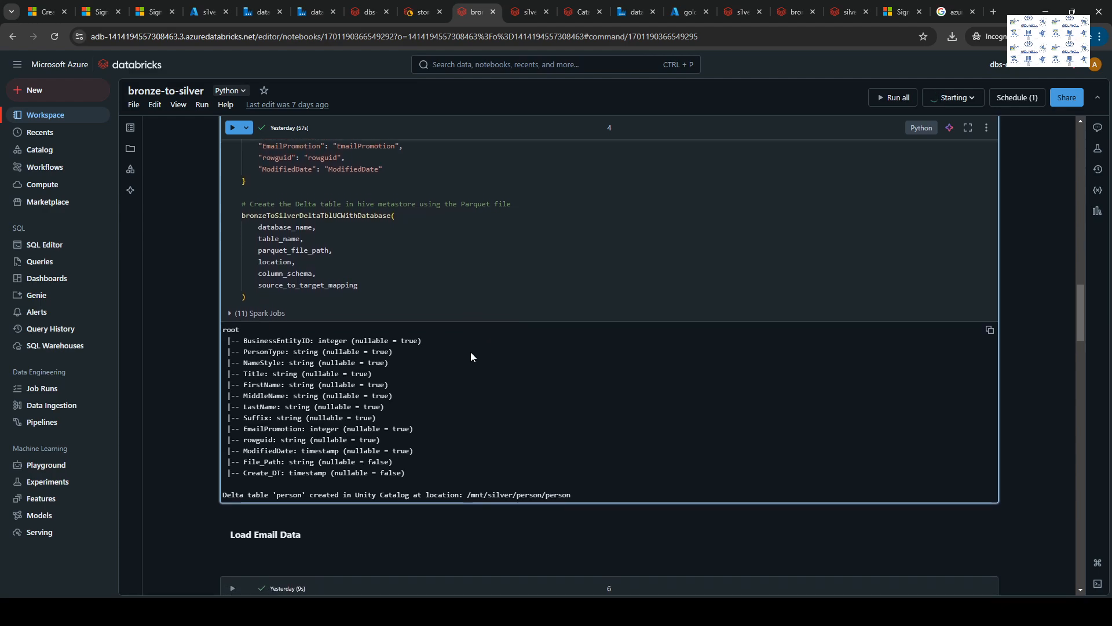
Examine the Load Email Data cell, covering its bronze and silver paths, column schema, source-to-target mapping and output.
scroll(471, 357, down, 3)
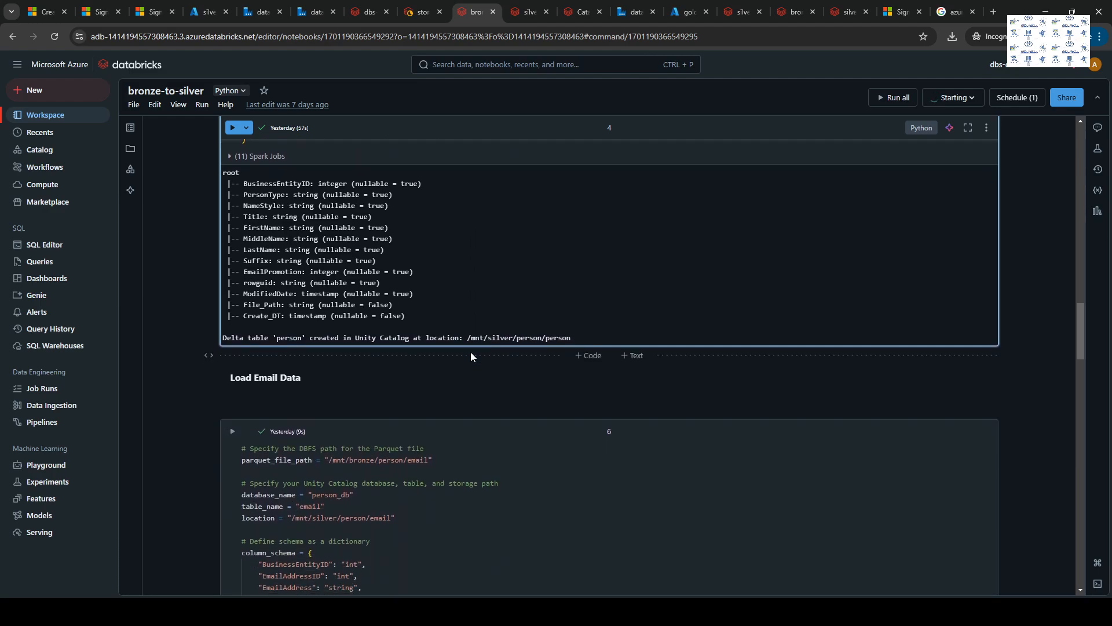
scroll(471, 357, down, 2)
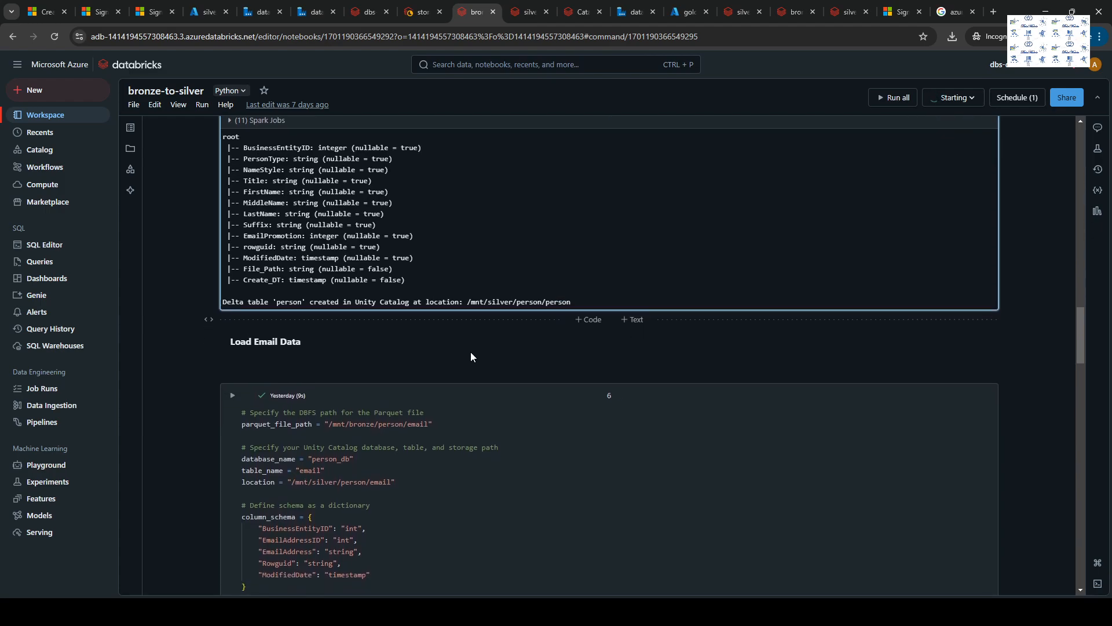
scroll(471, 357, down, 2)
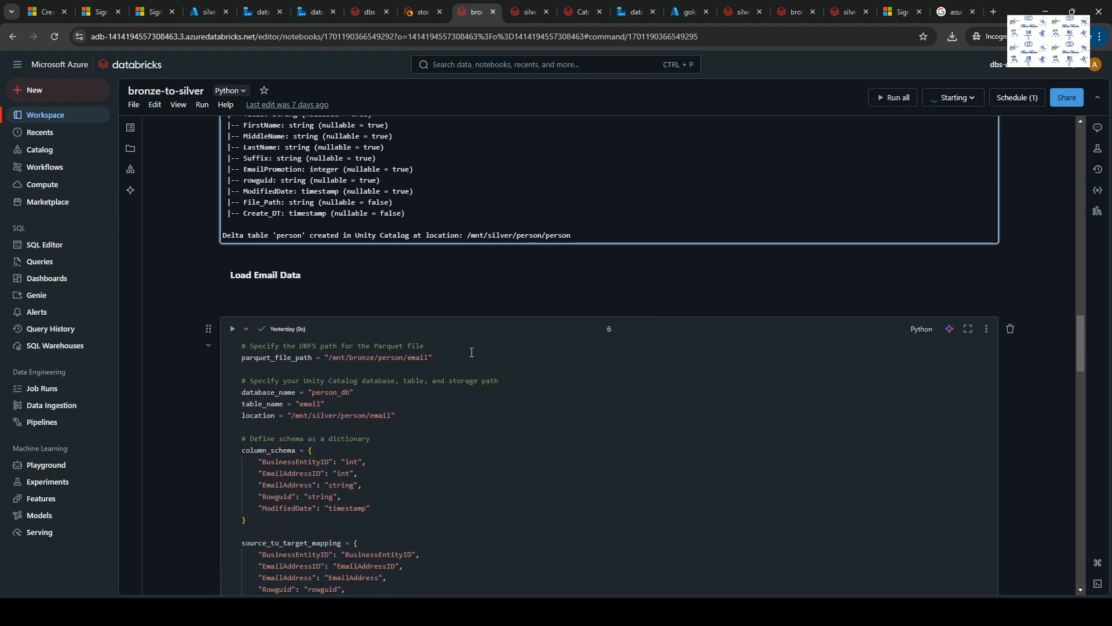
scroll(472, 353, down, 1)
scroll(472, 352, down, 2)
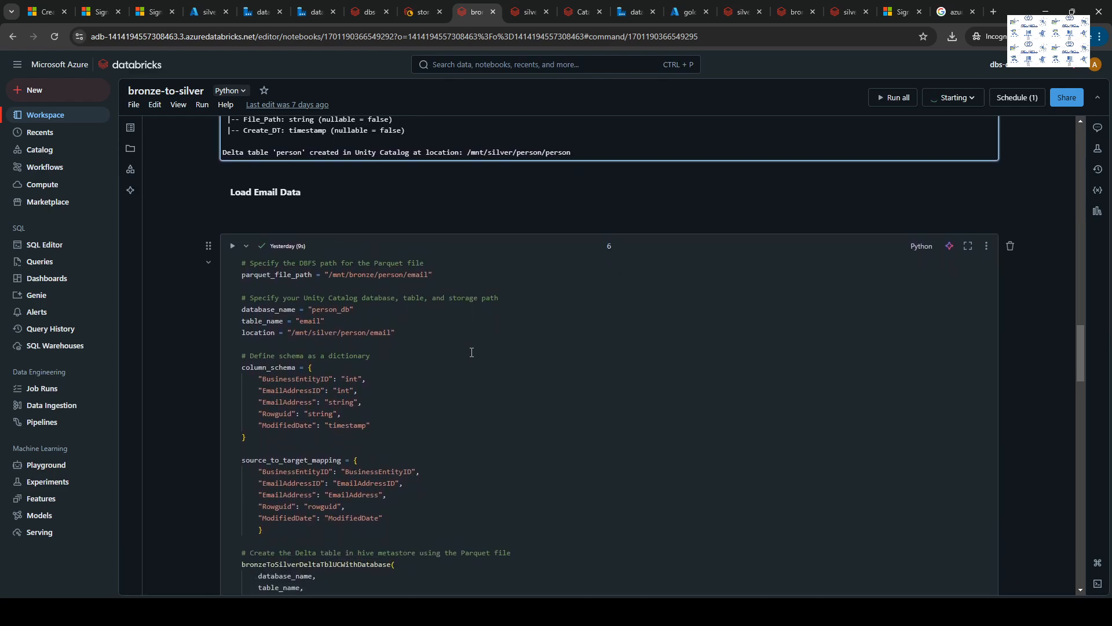
scroll(471, 352, down, 1)
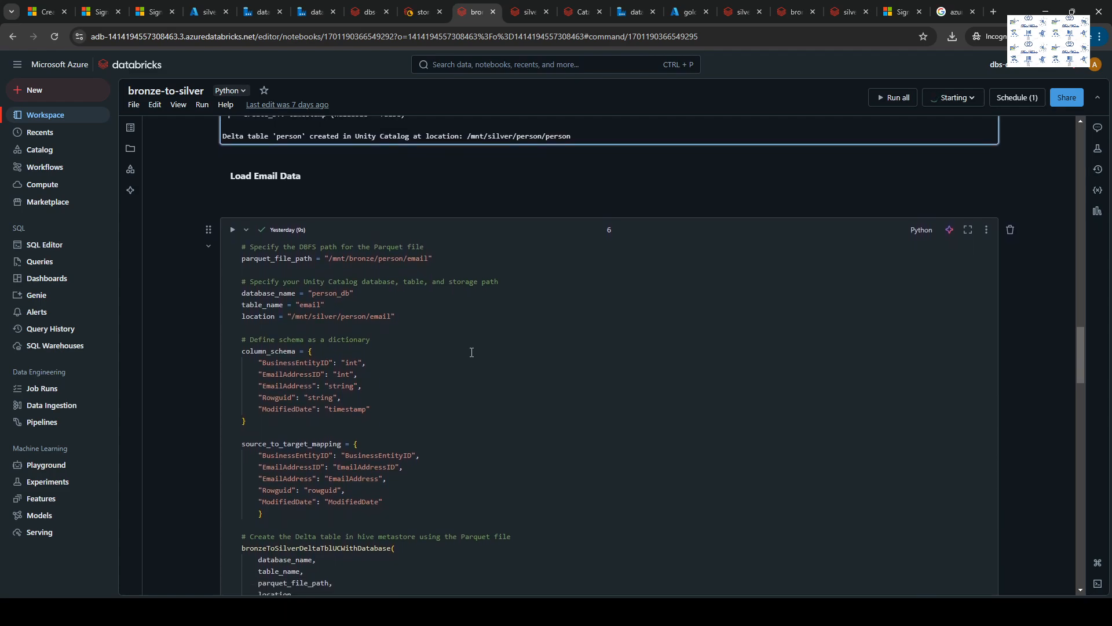
scroll(471, 352, down, 2)
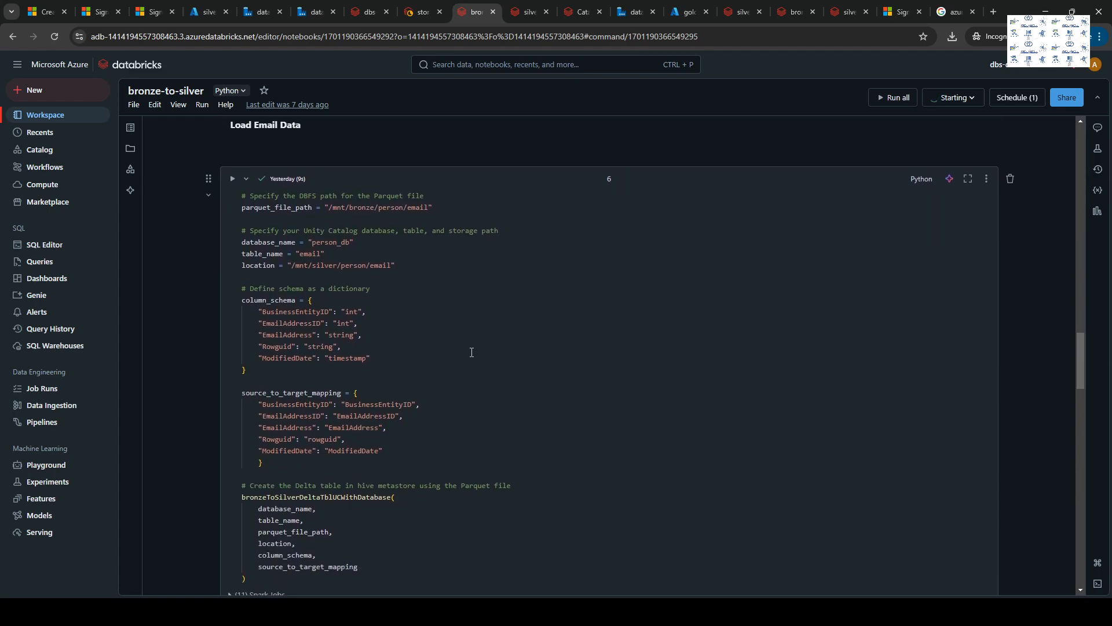
scroll(471, 352, up, 3)
scroll(472, 353, down, 10)
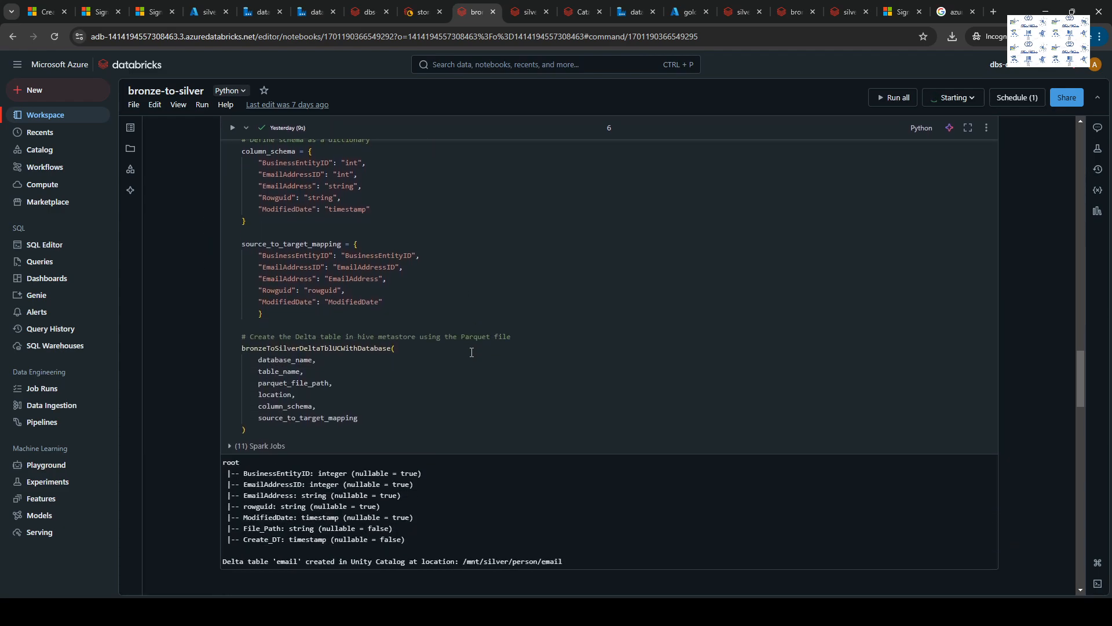
Review the Load Phone Data cell, the email1 table cleanup cell and the phonenumbertype load cell.
scroll(471, 352, down, 8)
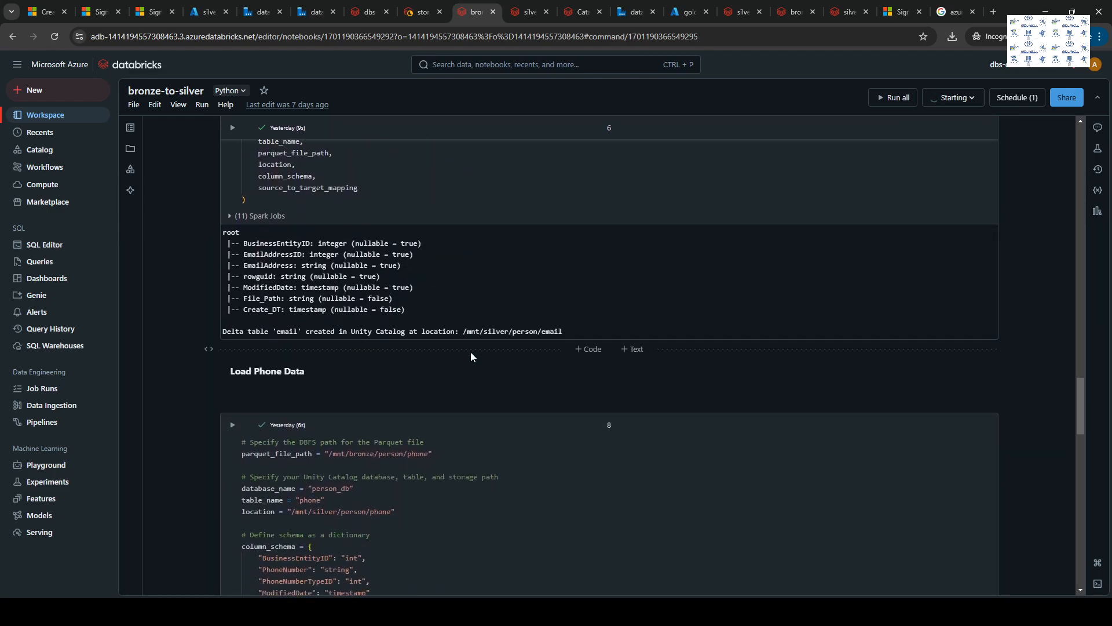
scroll(471, 353, down, 4)
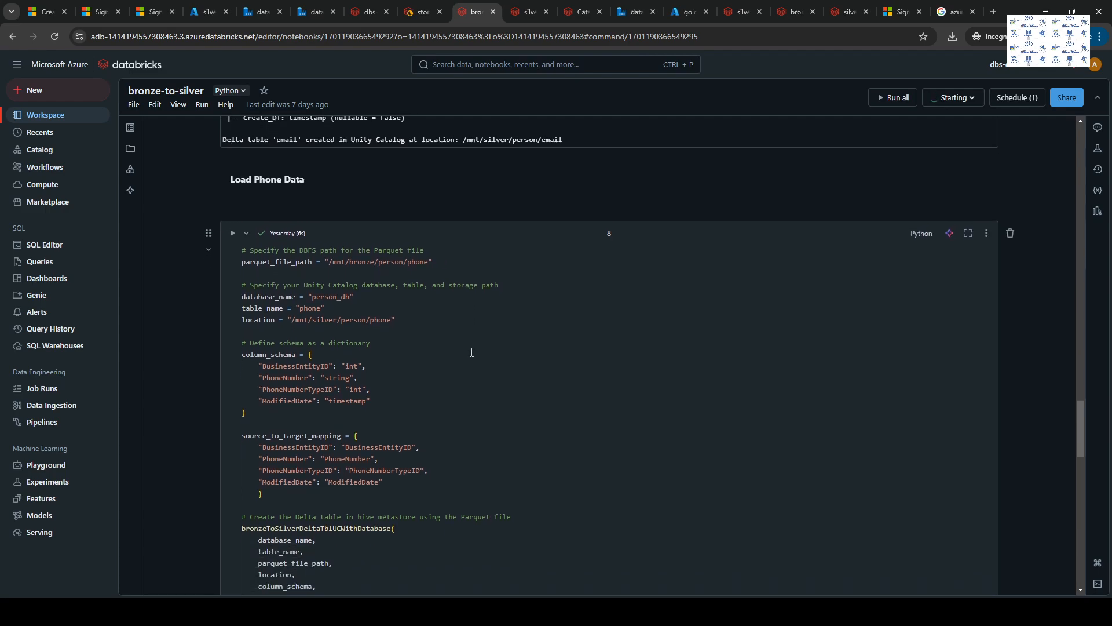
scroll(471, 353, down, 9)
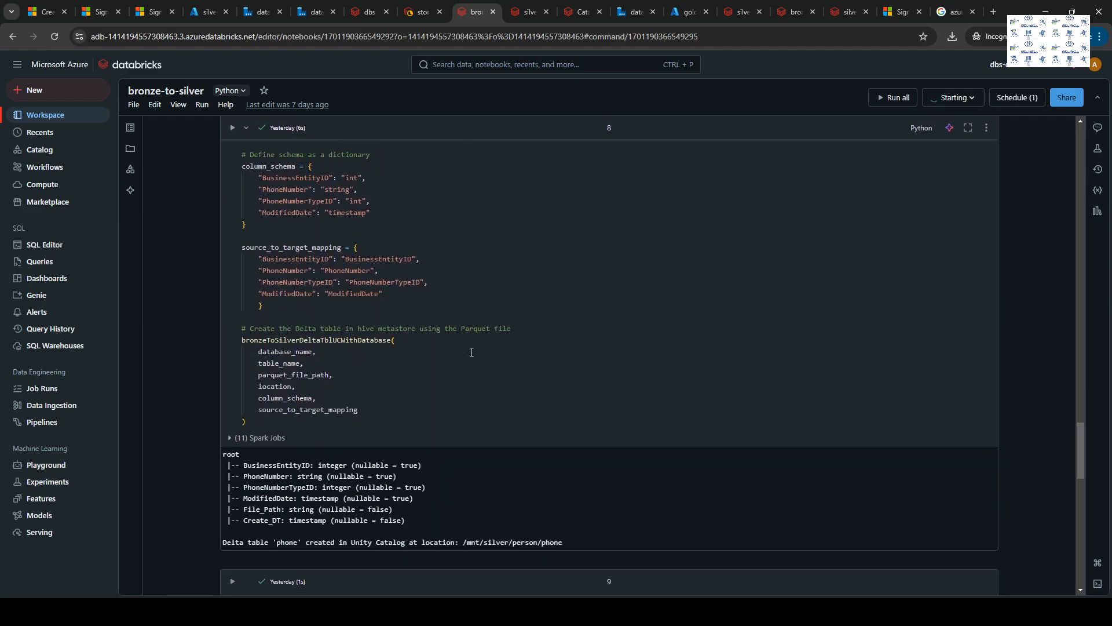
scroll(474, 346, down, 6)
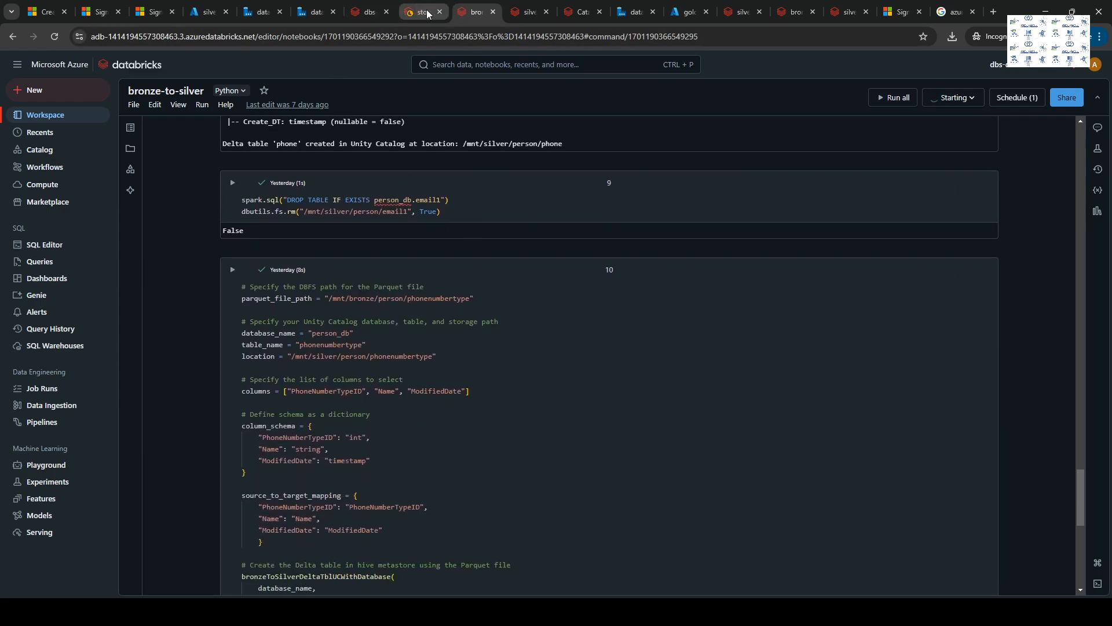
Switch to the silver-to-gold notebook and examine the SQL that creates person_db.person_gold and merges the joined person, email and phone data.
click(526, 15)
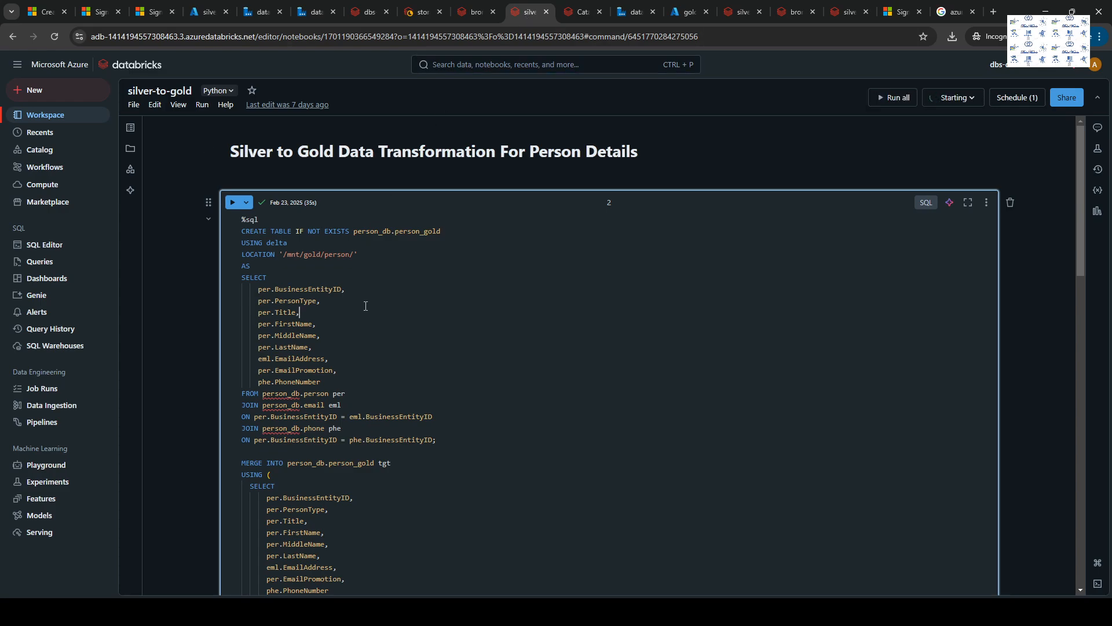
click(430, 317)
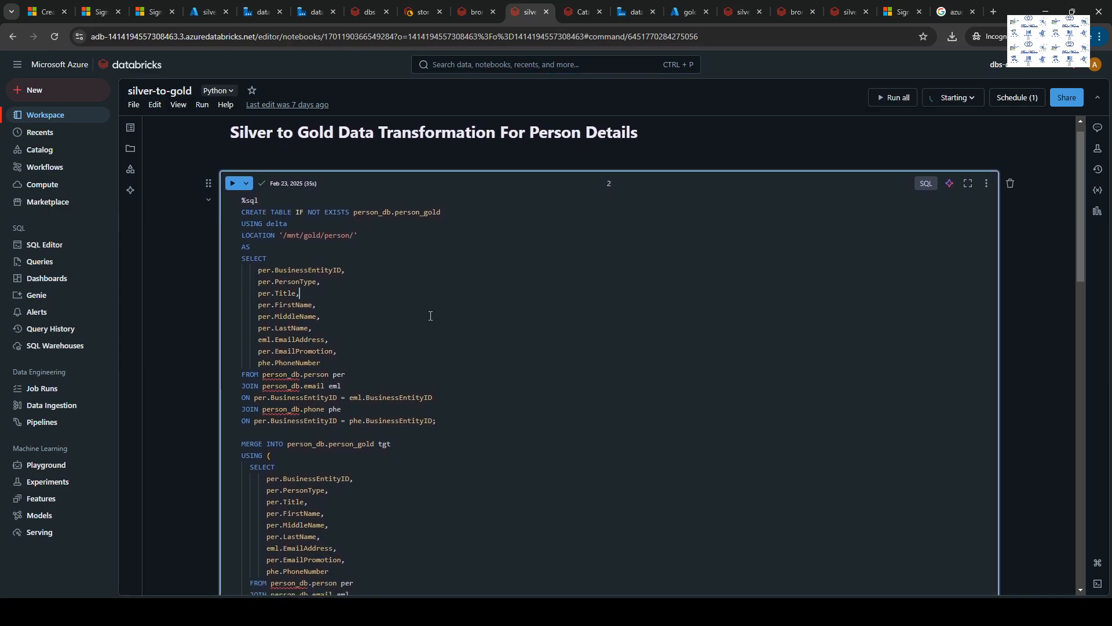
scroll(431, 316, down, 1)
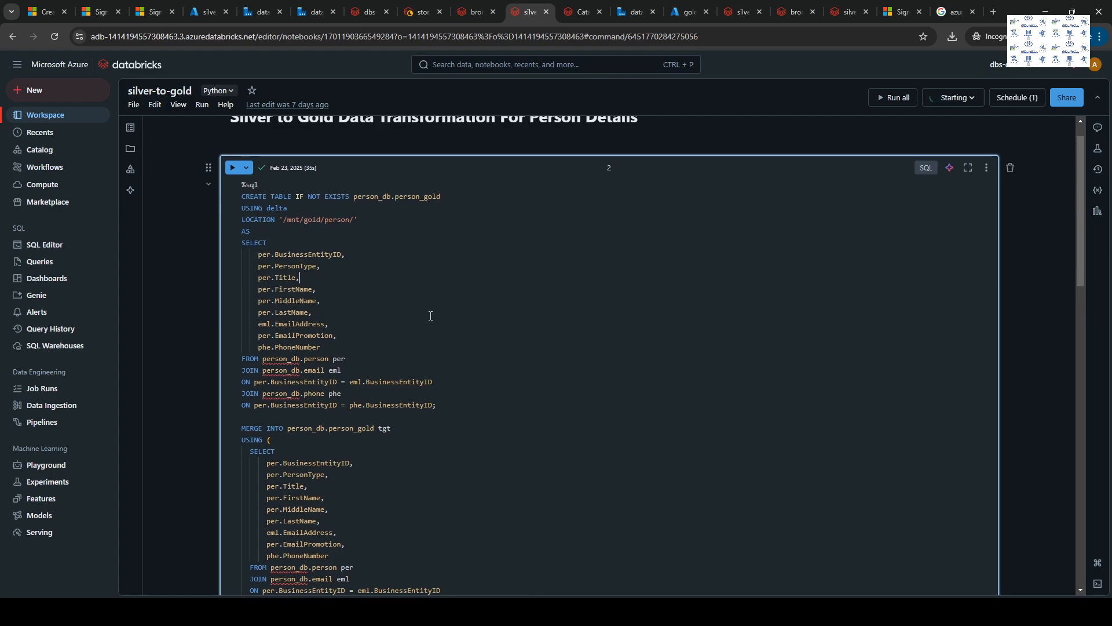
scroll(347, 482, down, 3)
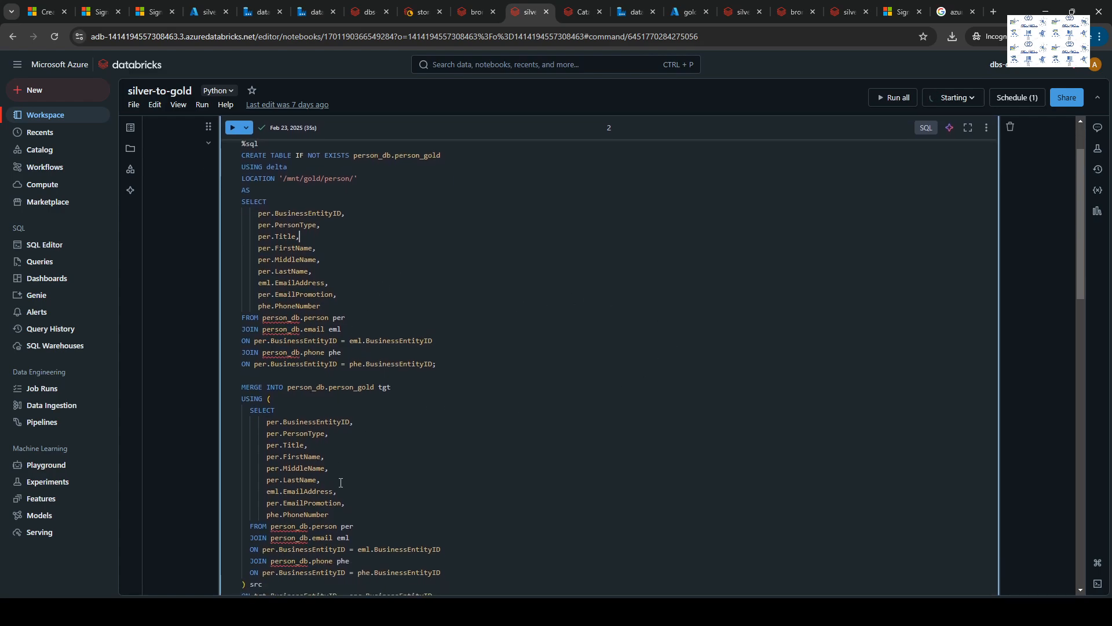
scroll(341, 482, down, 3)
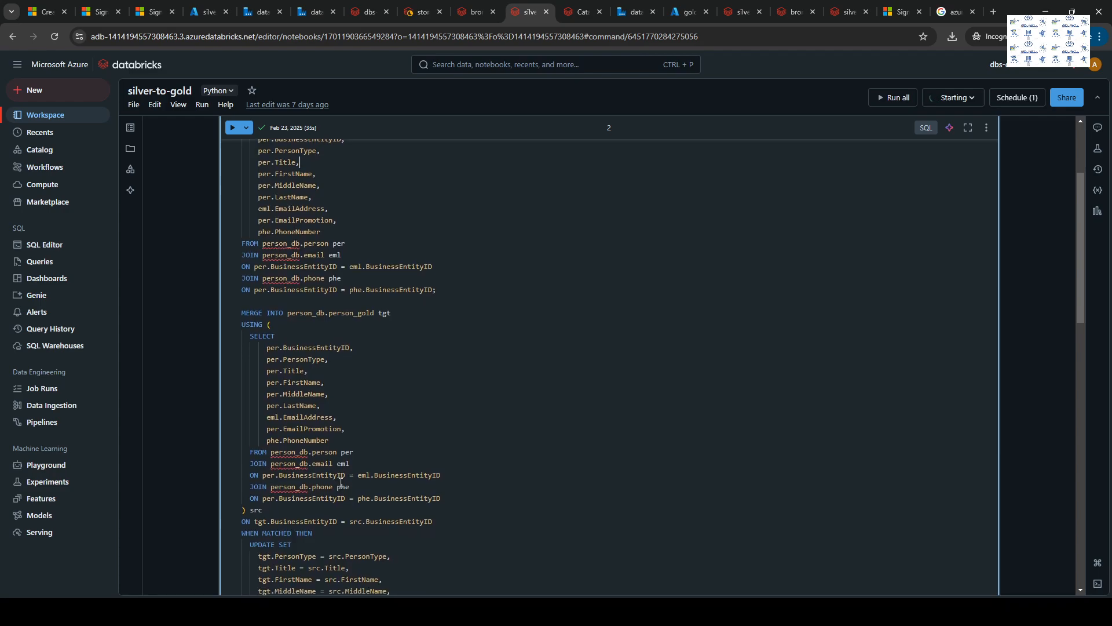
scroll(341, 482, down, 1)
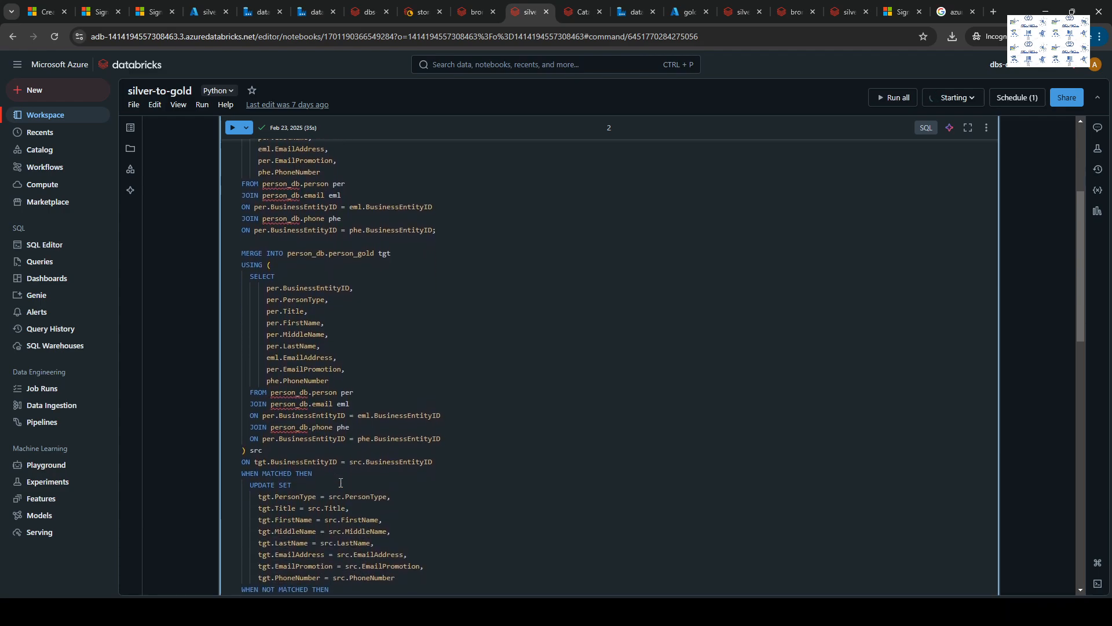
scroll(340, 482, down, 1)
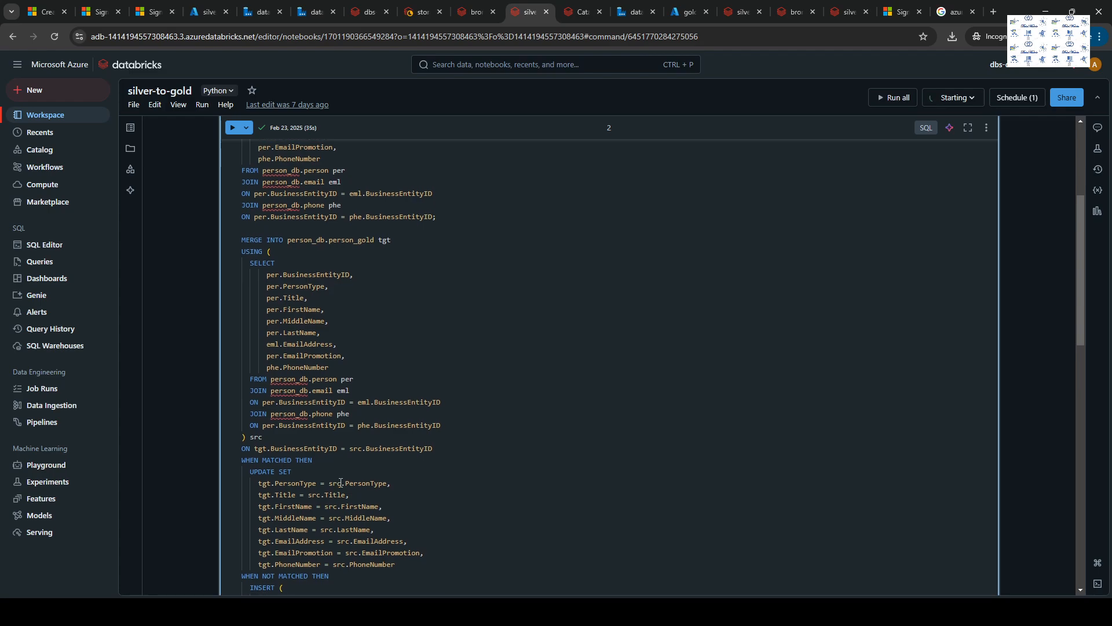
scroll(340, 482, down, 1)
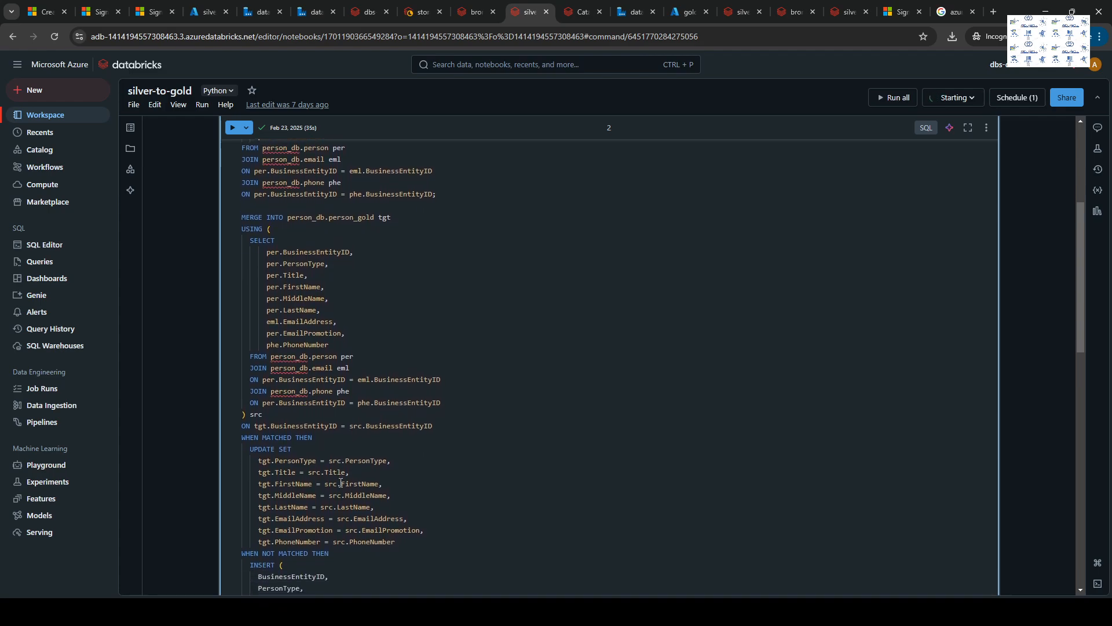
scroll(341, 482, down, 2)
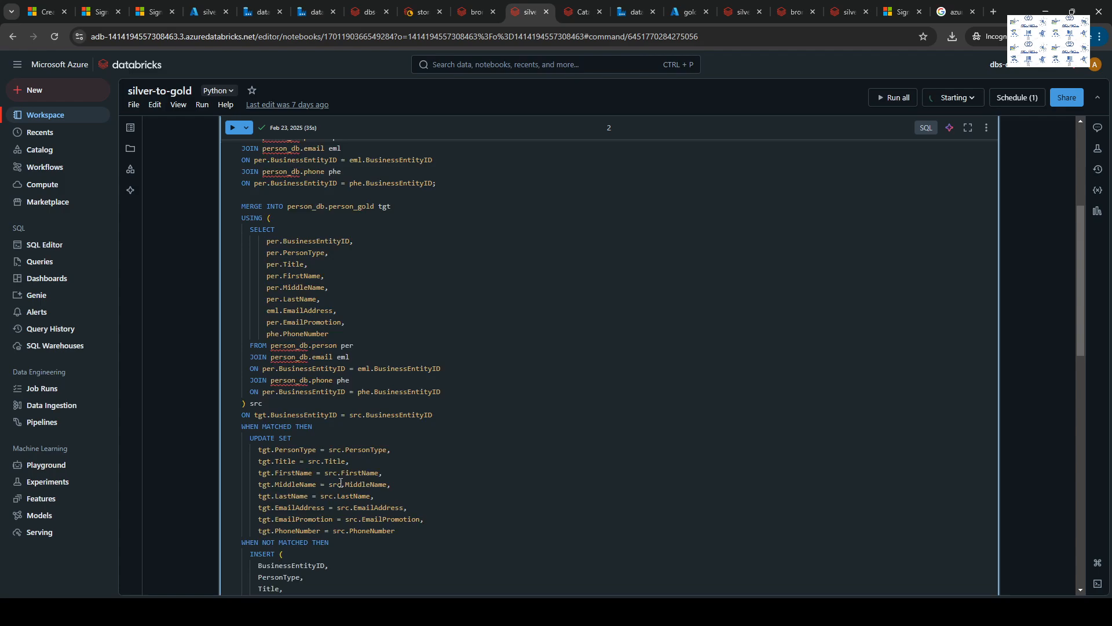
scroll(601, 398, up, 5)
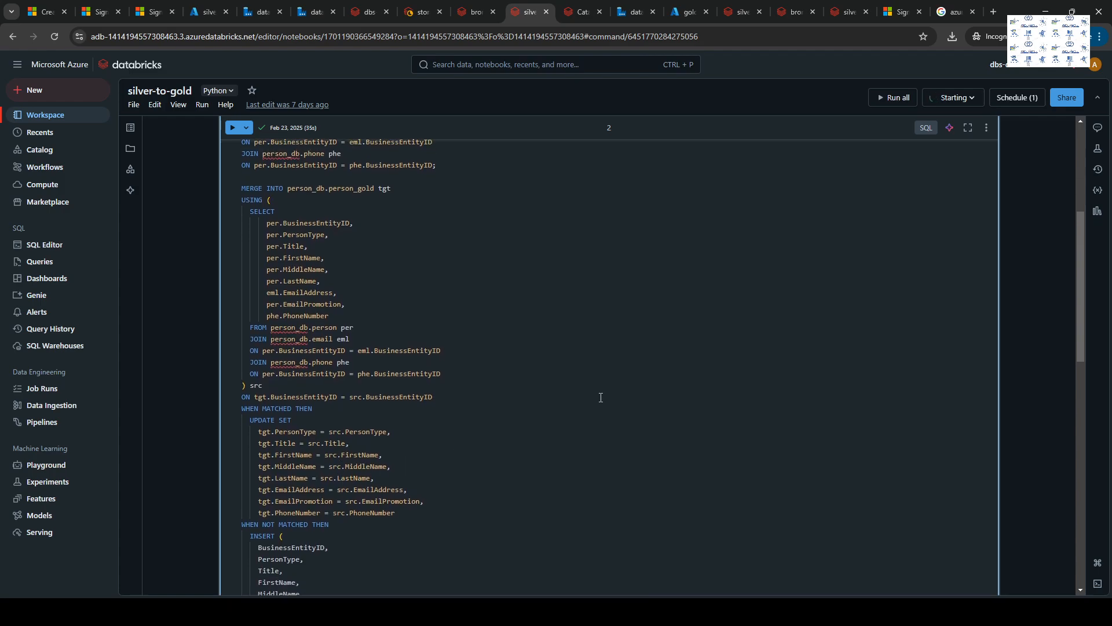
scroll(602, 392, down, 3)
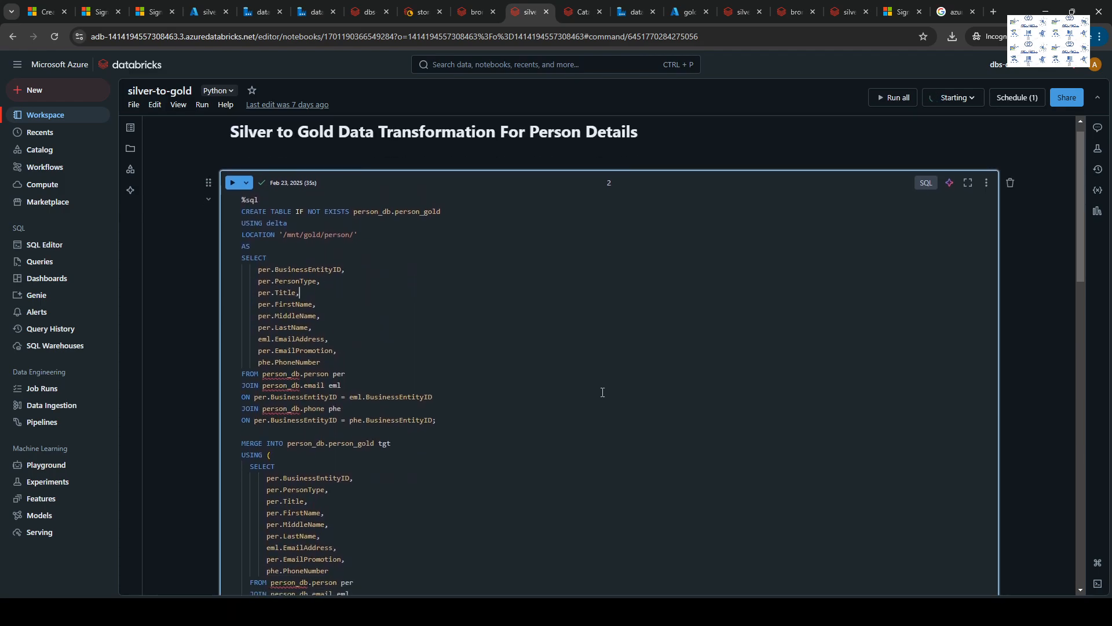
Examine the MERGE INTO person_db.person_gold statement, covering its source joins, matched updates, unmatched inserts and output table.
scroll(602, 392, down, 2)
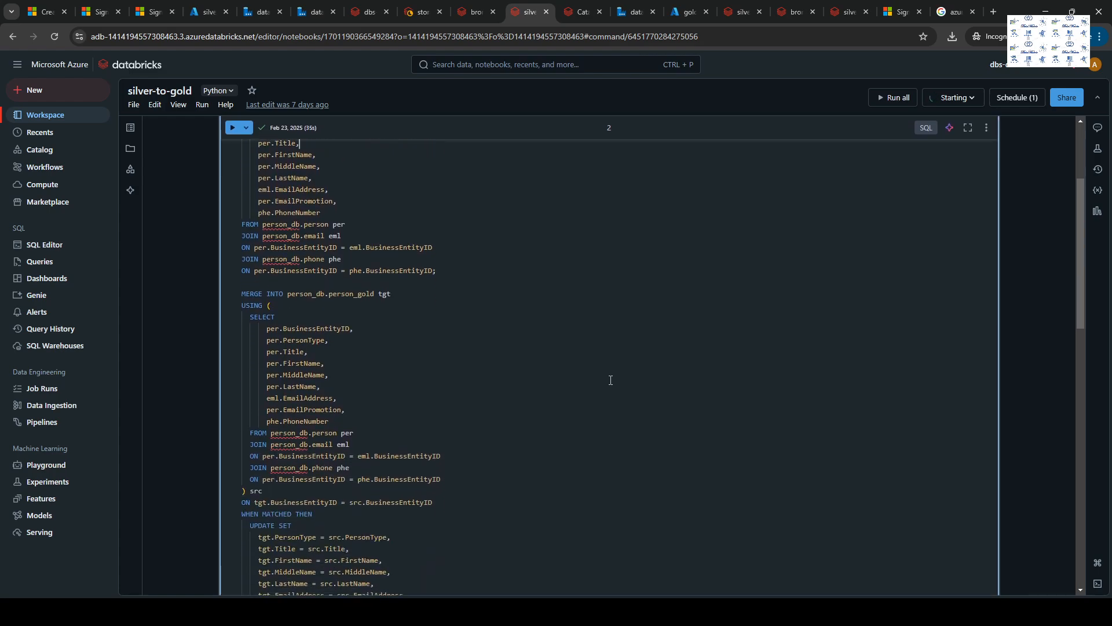
scroll(617, 370, down, 1)
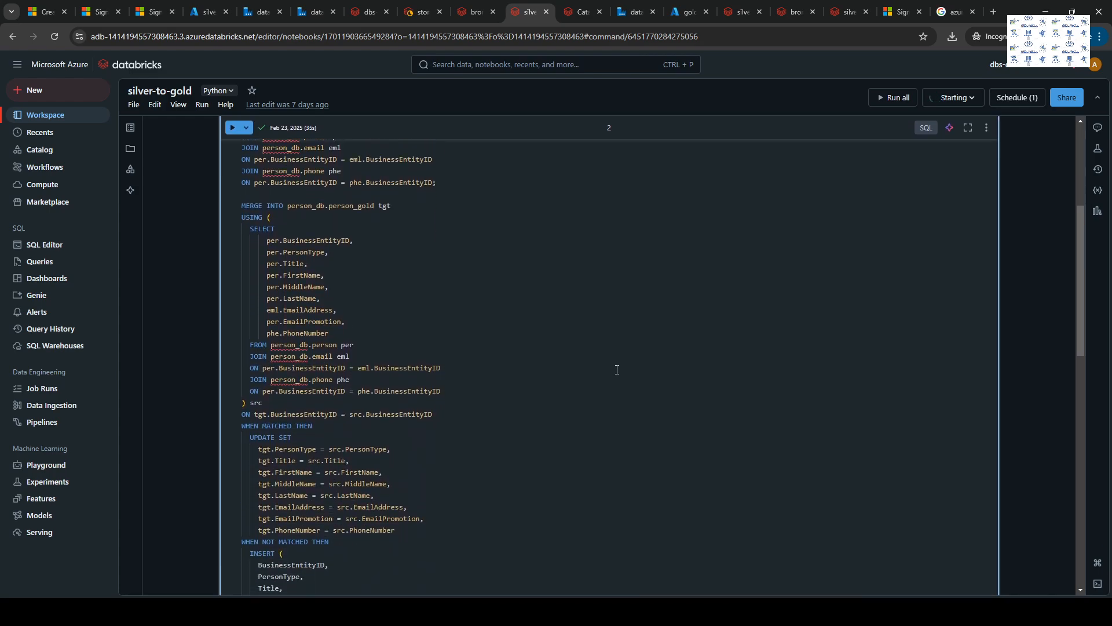
scroll(617, 369, down, 1)
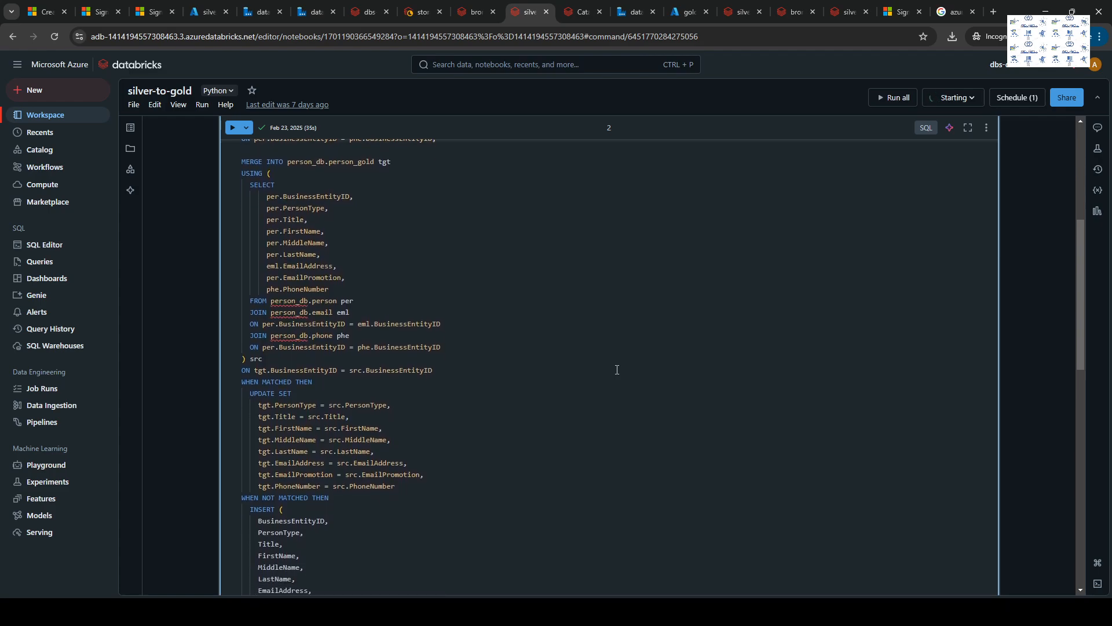
scroll(627, 357, down, 3)
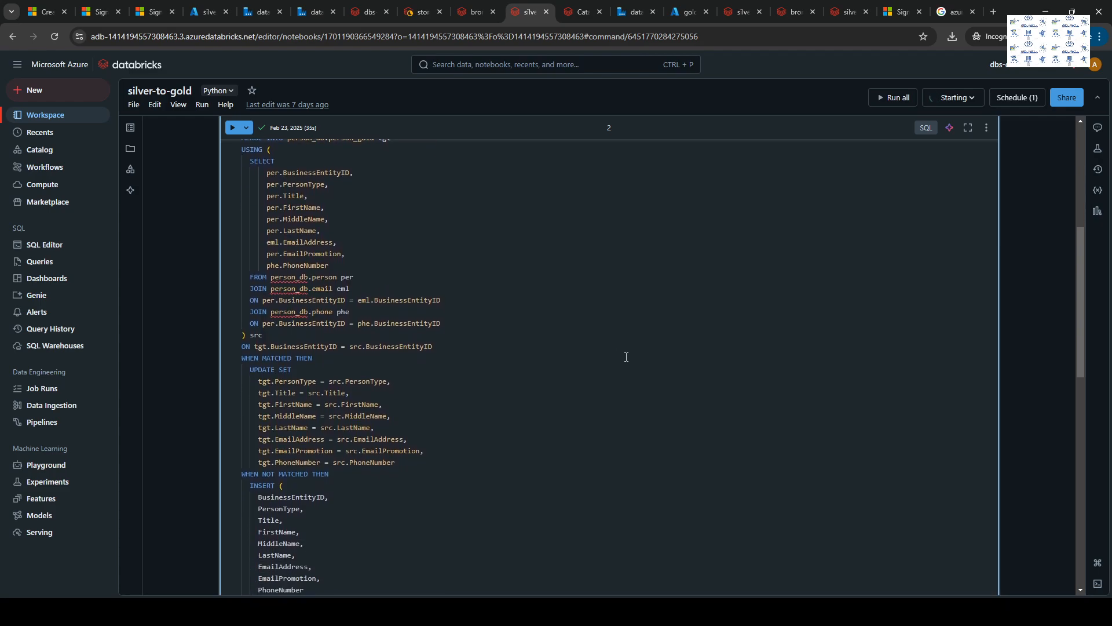
scroll(626, 357, down, 7)
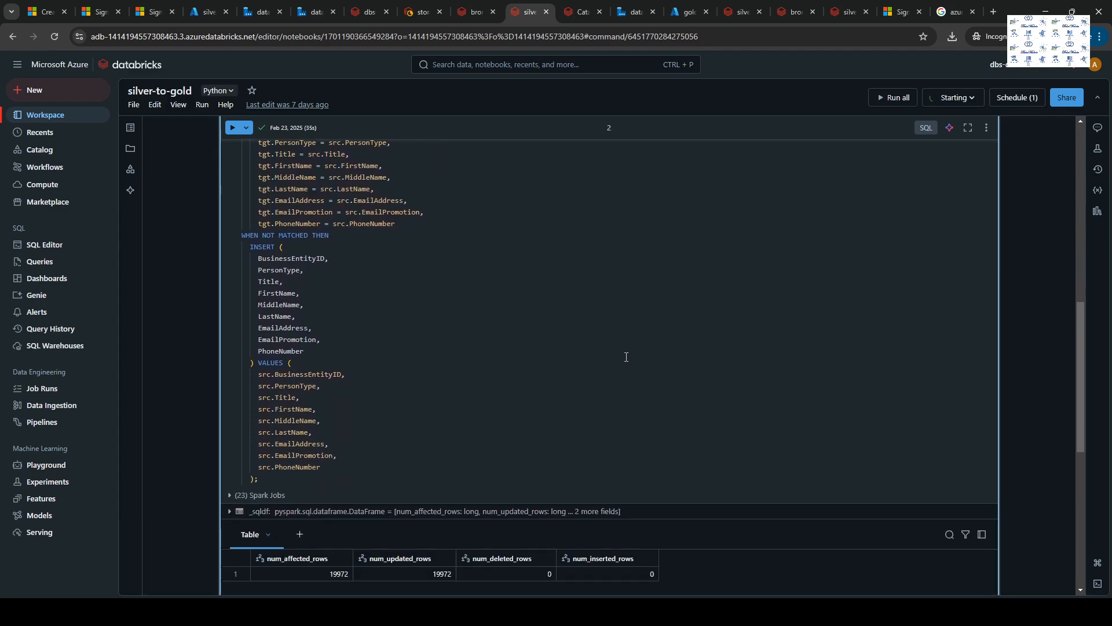
scroll(627, 341, down, 1)
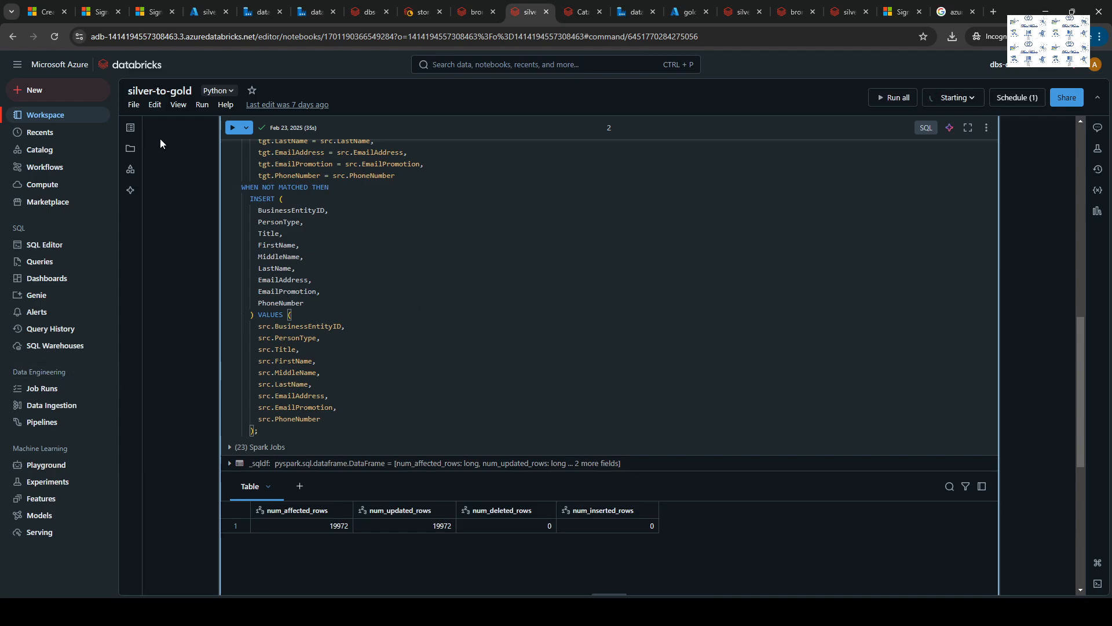
Switch to Data Factory, open Person-Details-Data-Pipeline and inspect the general properties of its Copy-Data-To-Bronze activity.
click(199, 14)
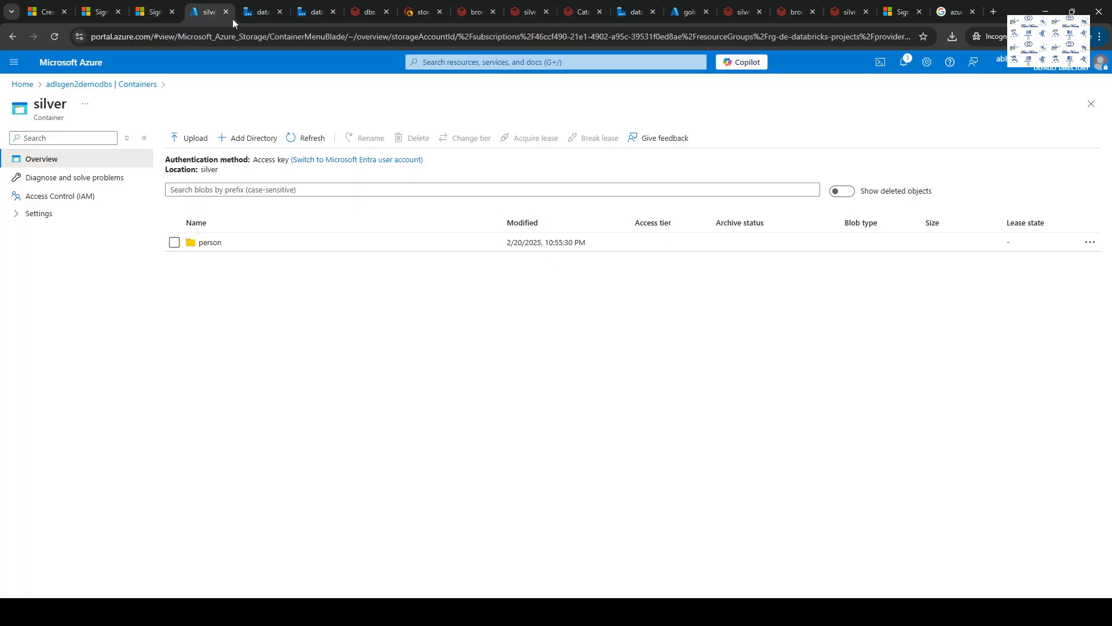
click(253, 13)
click(313, 12)
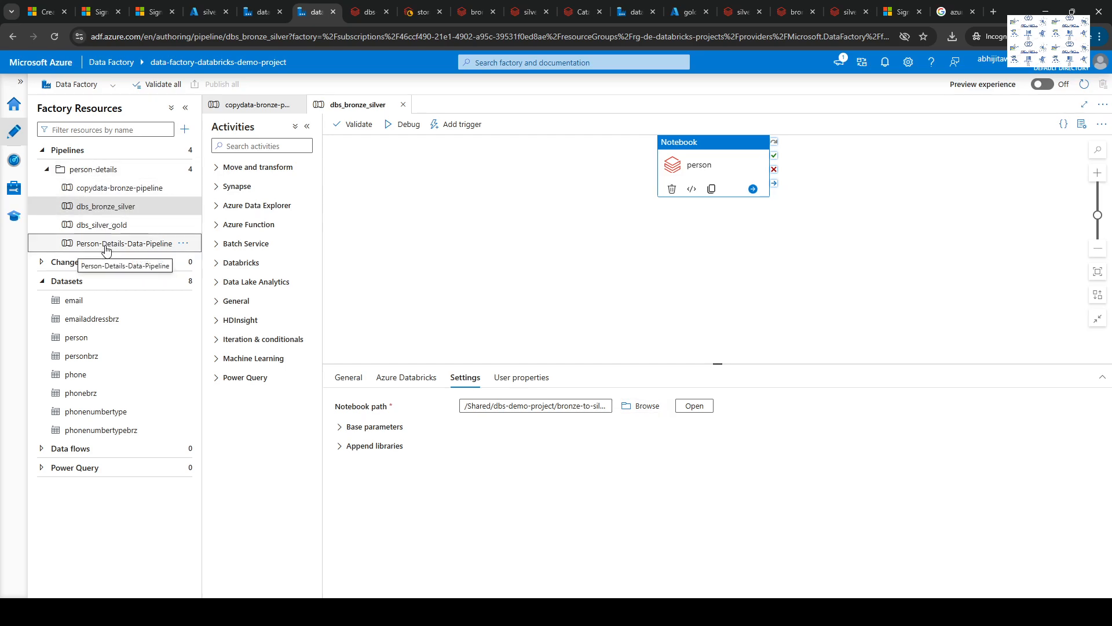
click(105, 245)
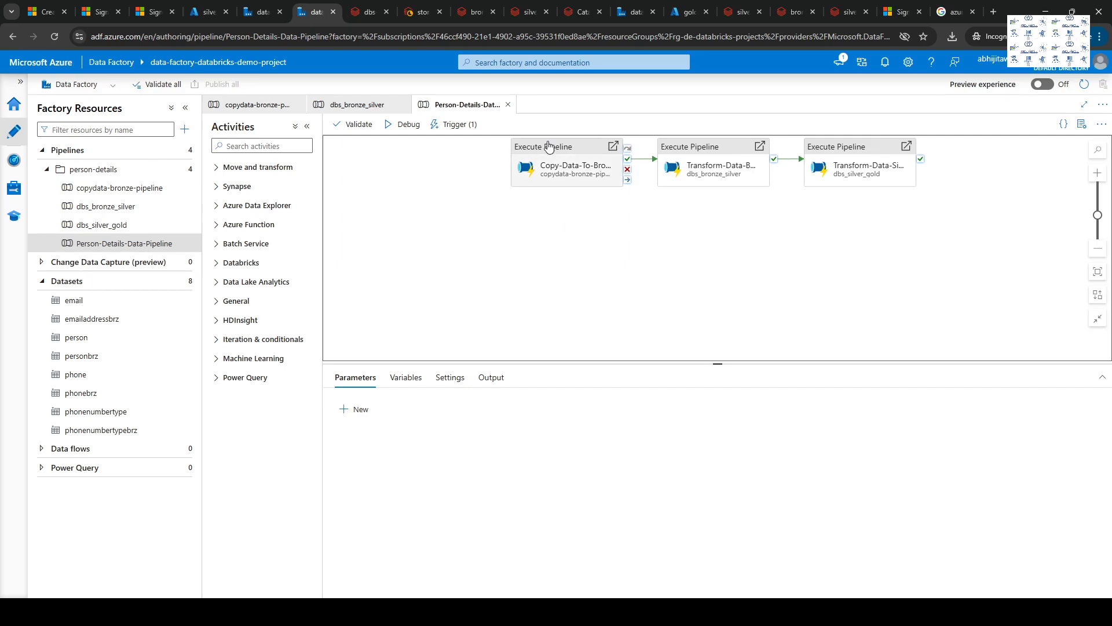
click(574, 152)
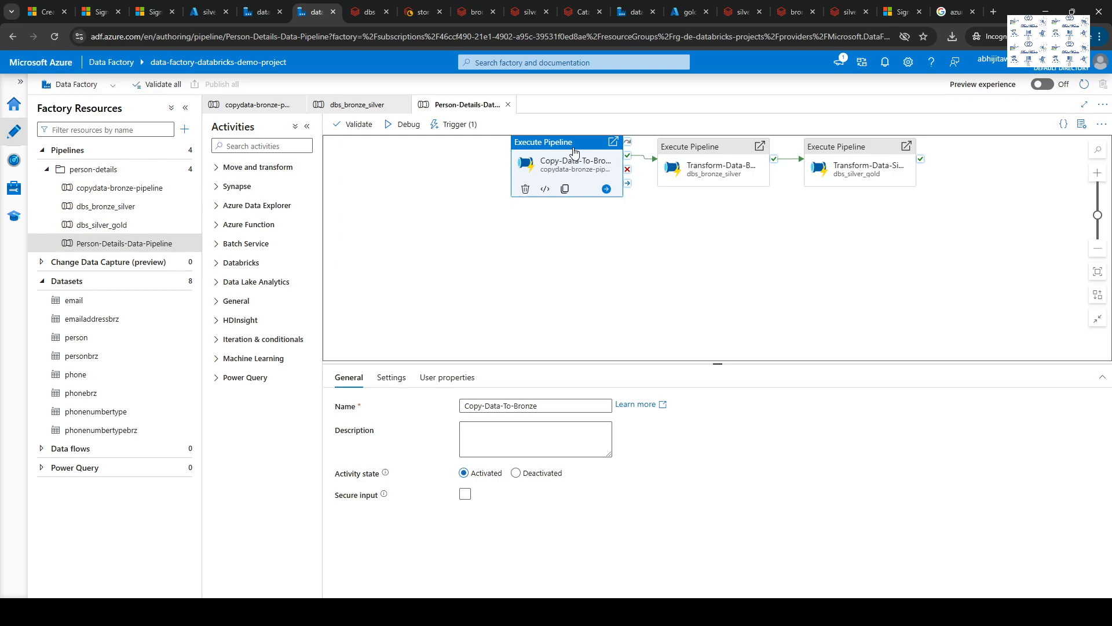
Add an Execute Pipeline activity that invokes dbs_bronze_silver and connect its success output to the existing bronze-to-silver transform activity.
click(239, 141)
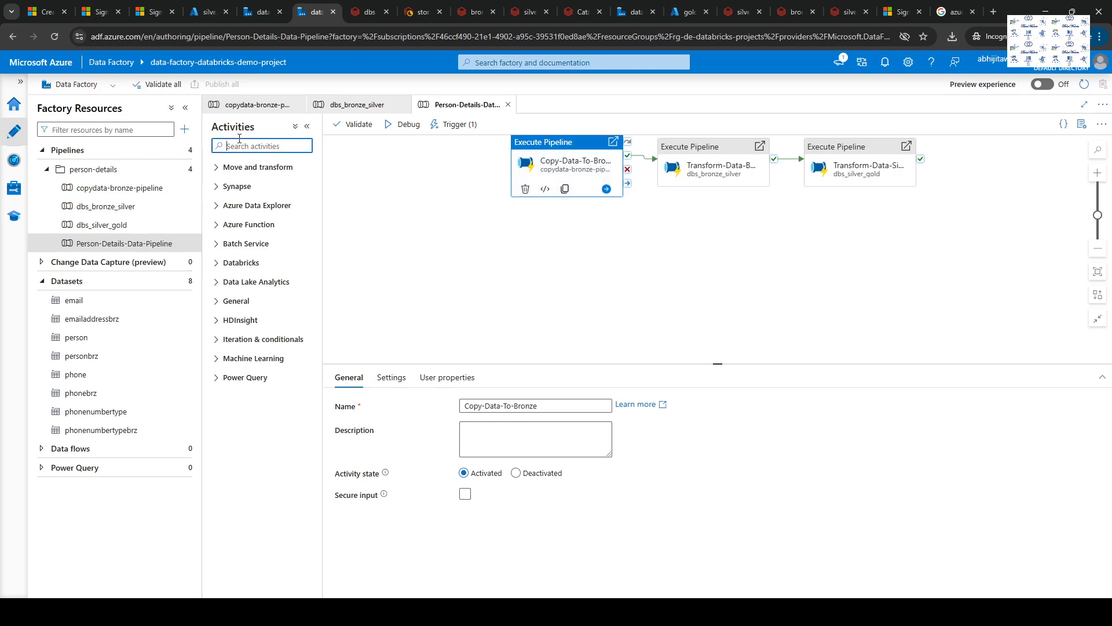
text(exe)
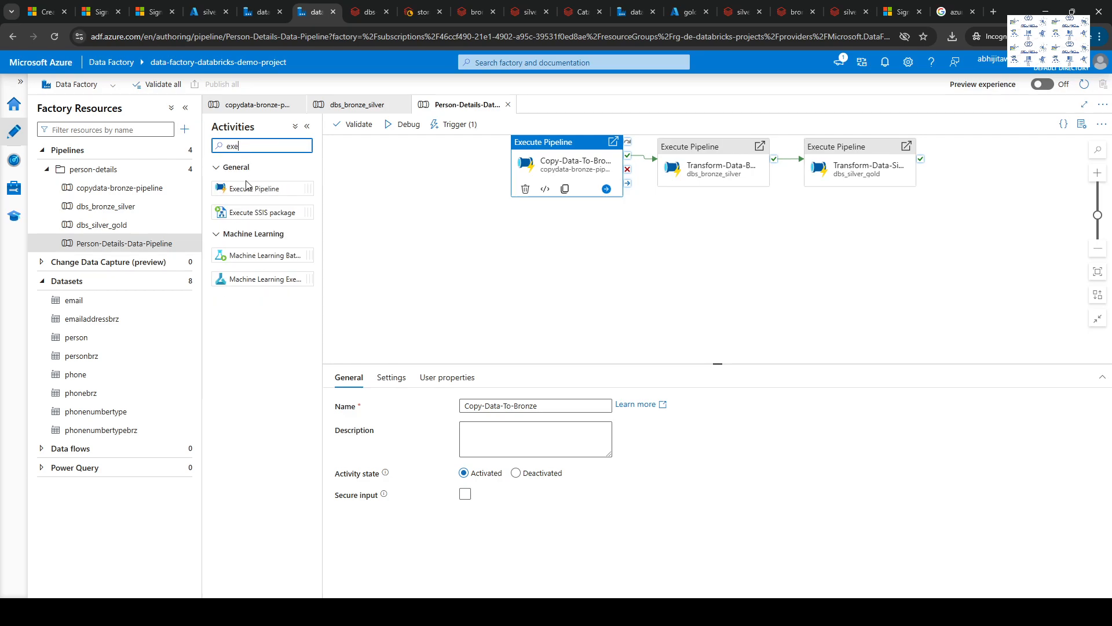
drag(243, 191, 593, 277)
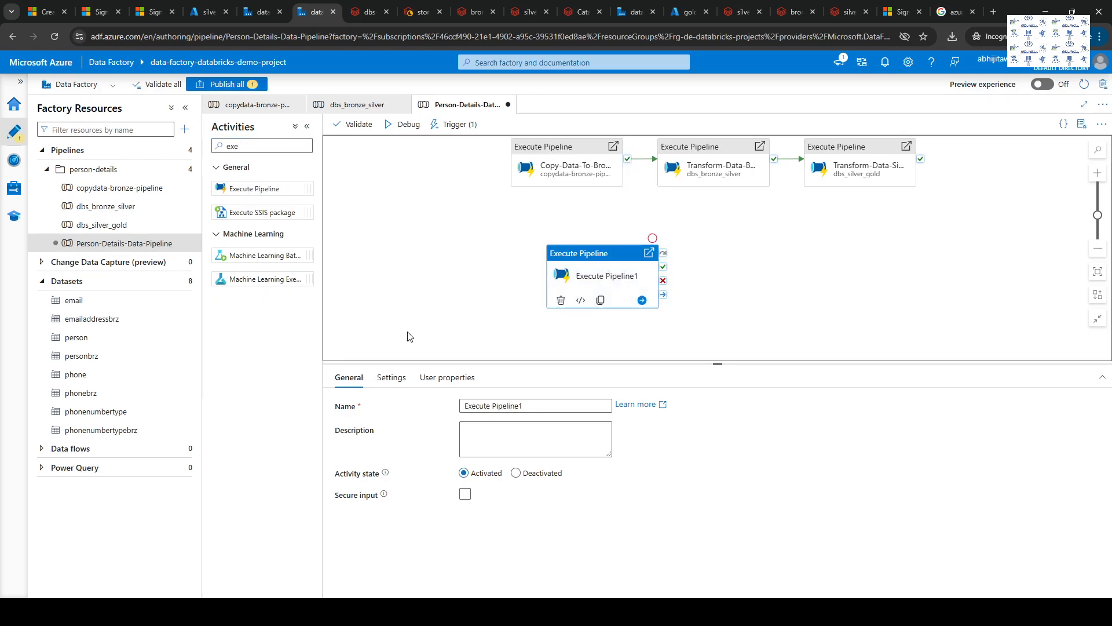
click(392, 381)
click(540, 407)
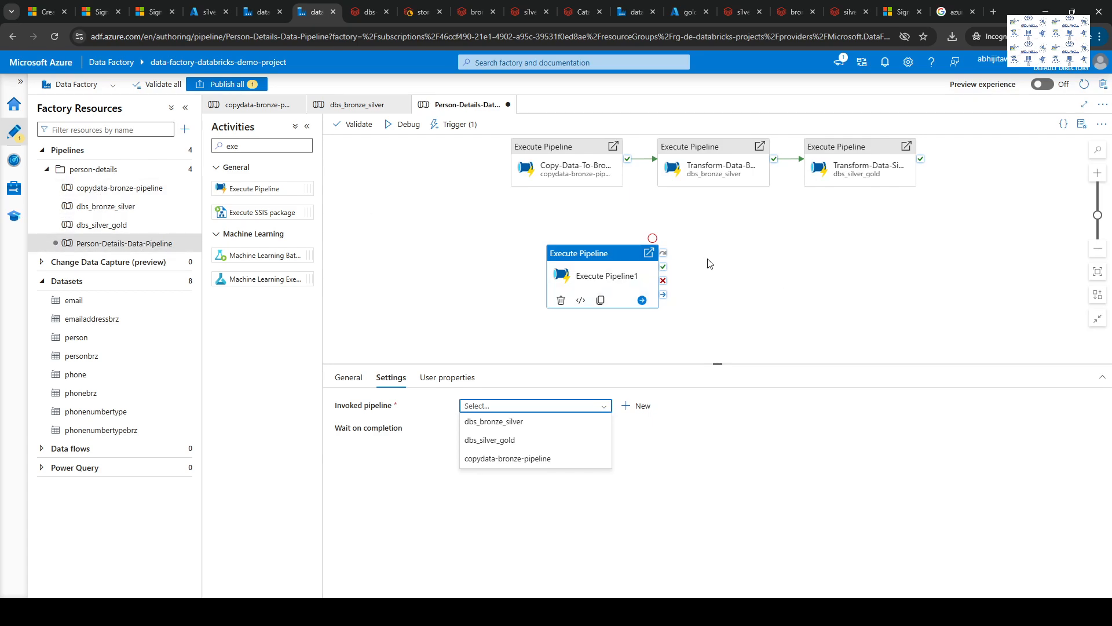
click(504, 422)
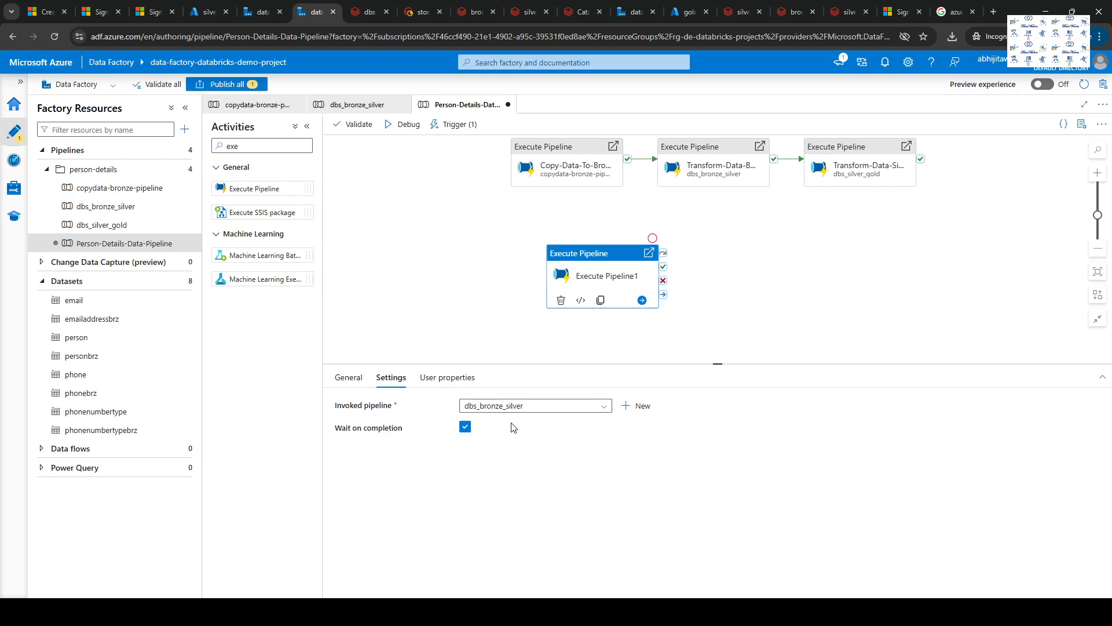
drag(664, 268, 709, 169)
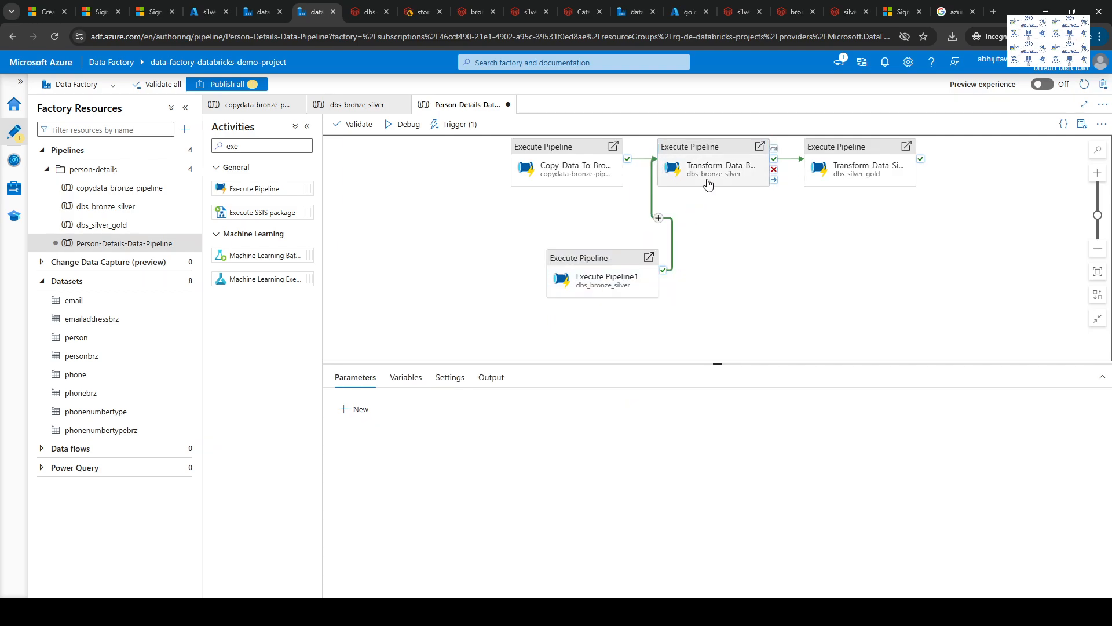
Delete the added Execute Pipeline activity from the pipeline canvas.
click(576, 164)
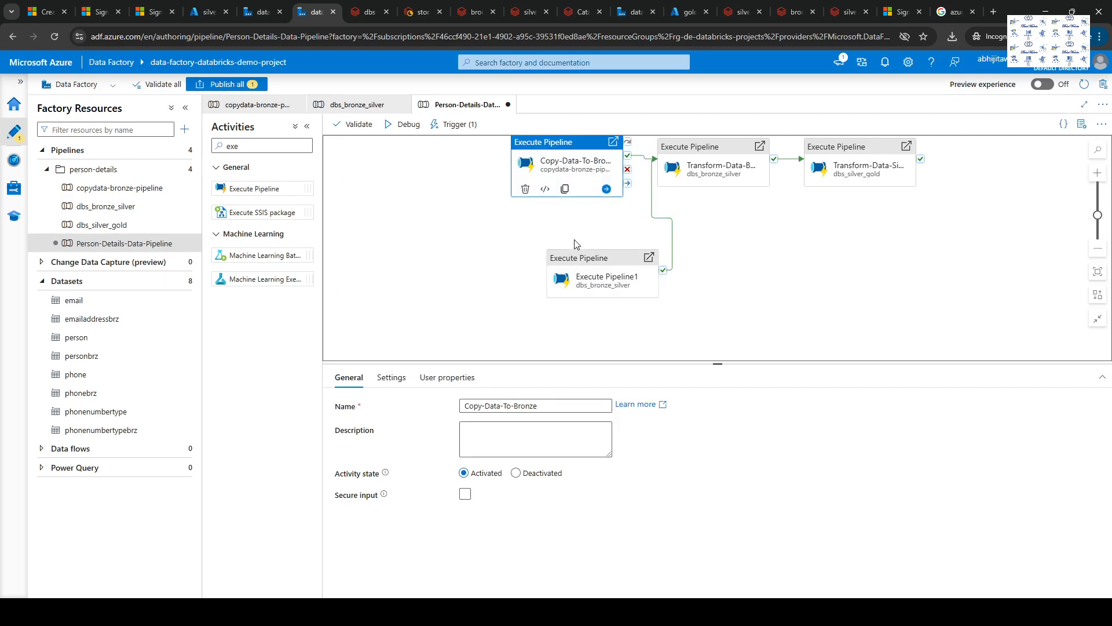
click(580, 282)
right_click(582, 282)
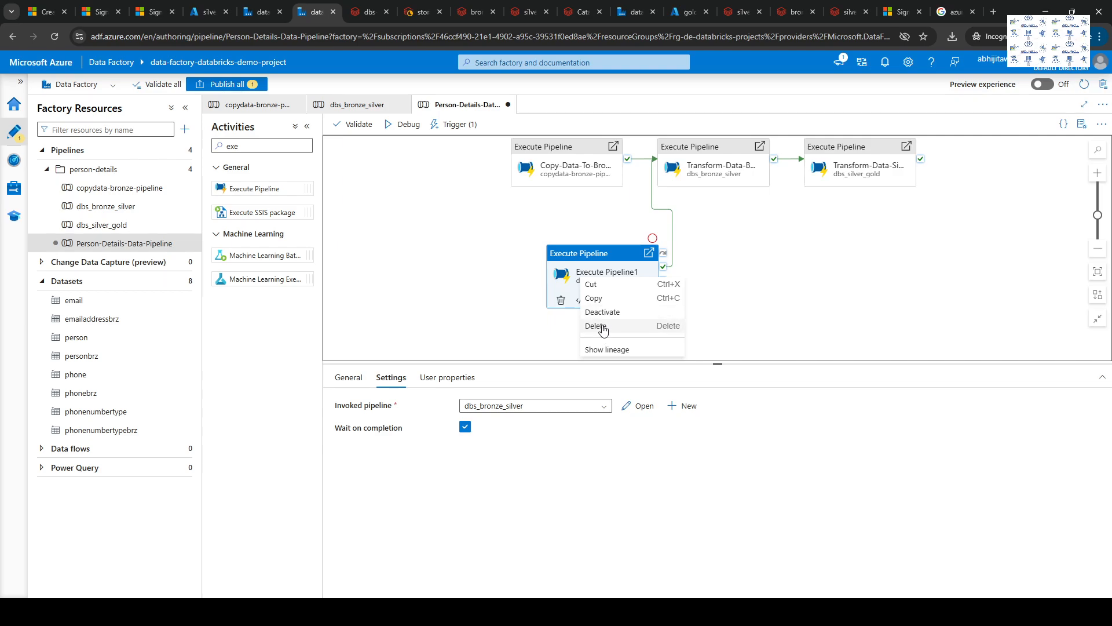
click(601, 329)
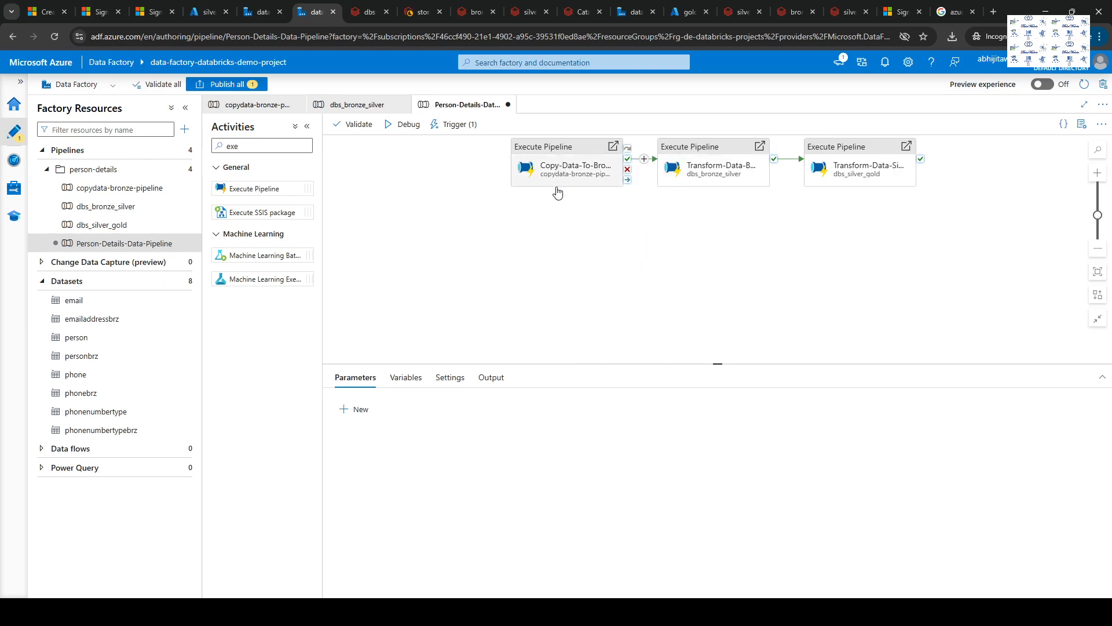
click(576, 240)
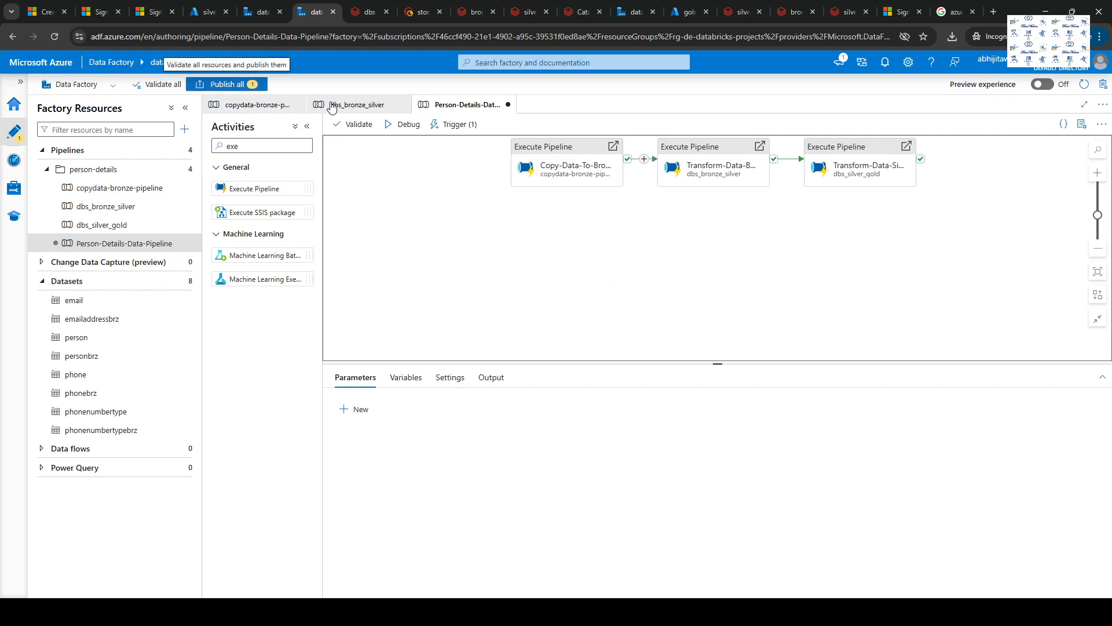
Close Person-Details-Data-Pipeline, discarding its unsaved changes, and reopen it.
click(508, 105)
click(527, 359)
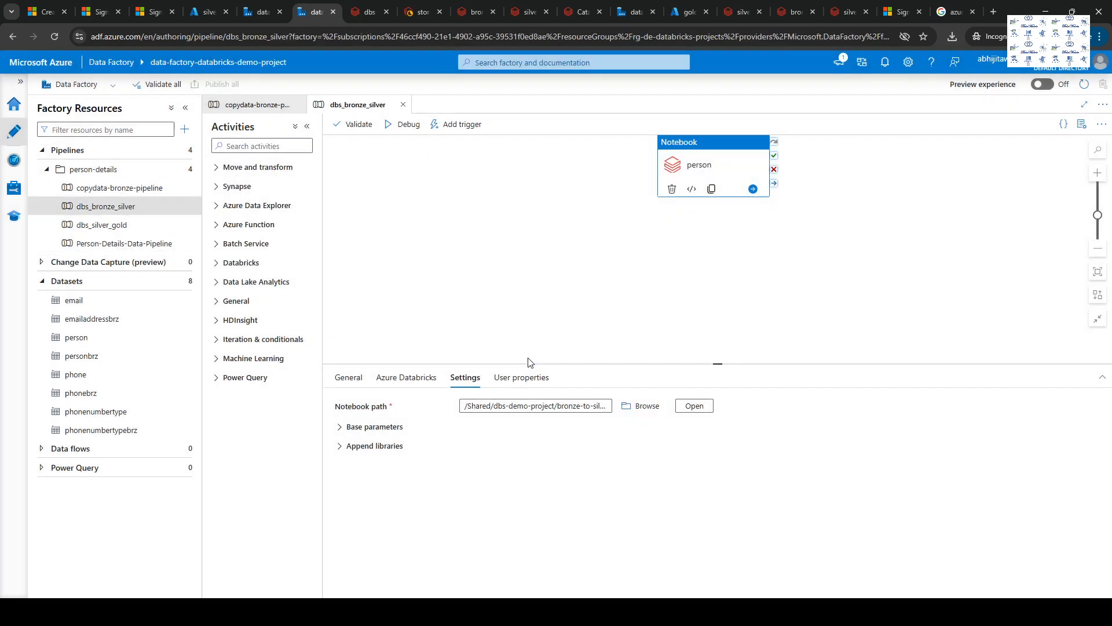
click(95, 244)
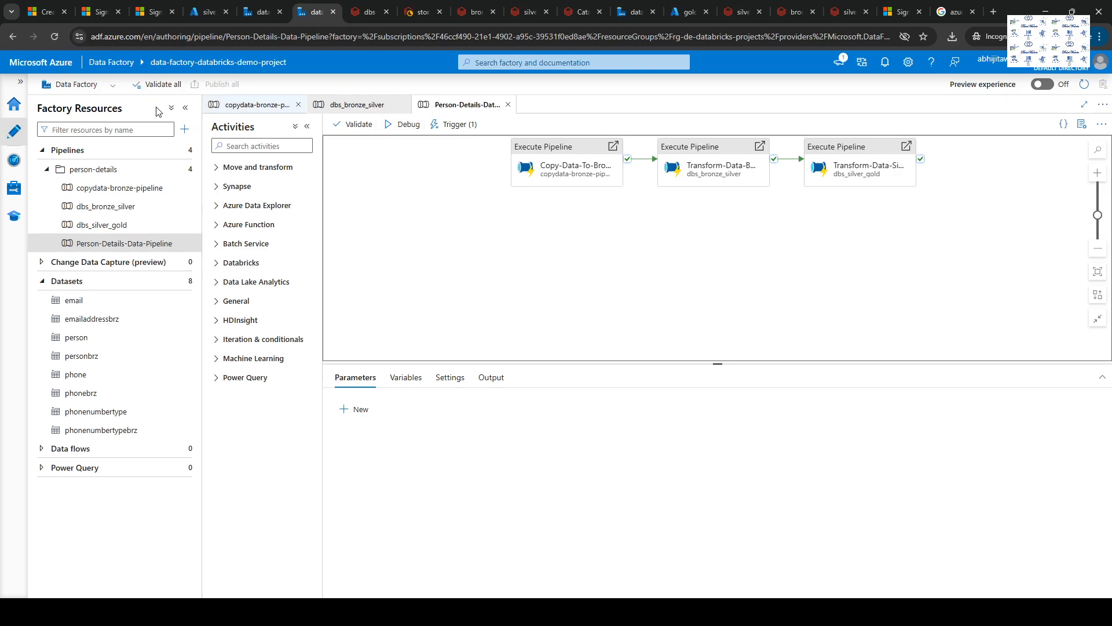
Look over the linked services and monitoring pages, and view the scheduled trigger runs for the last 7 days.
click(16, 188)
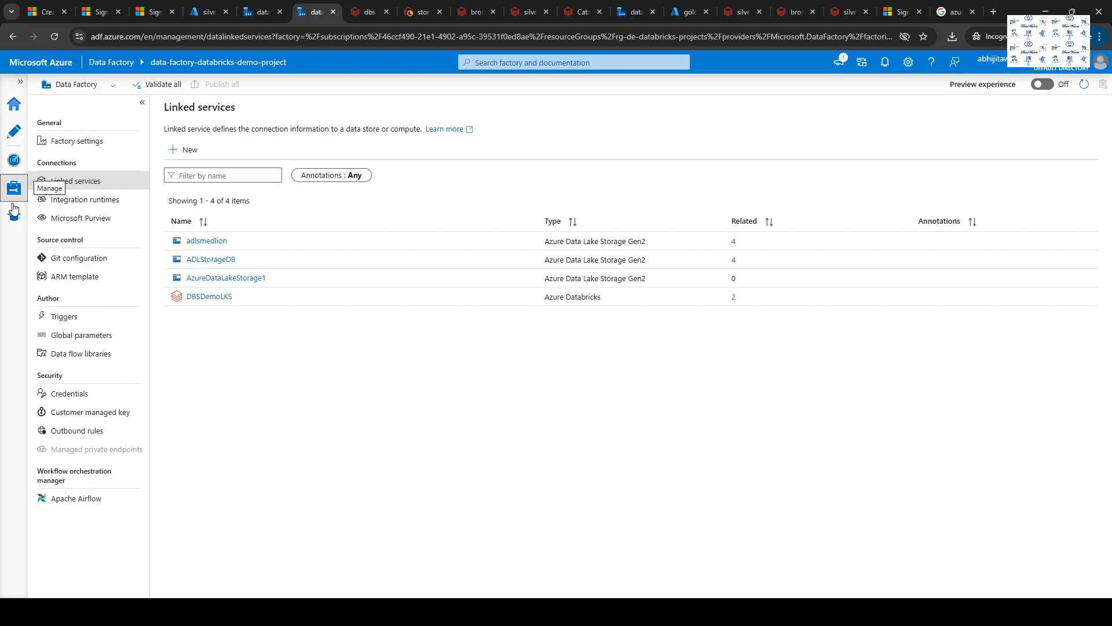
click(14, 160)
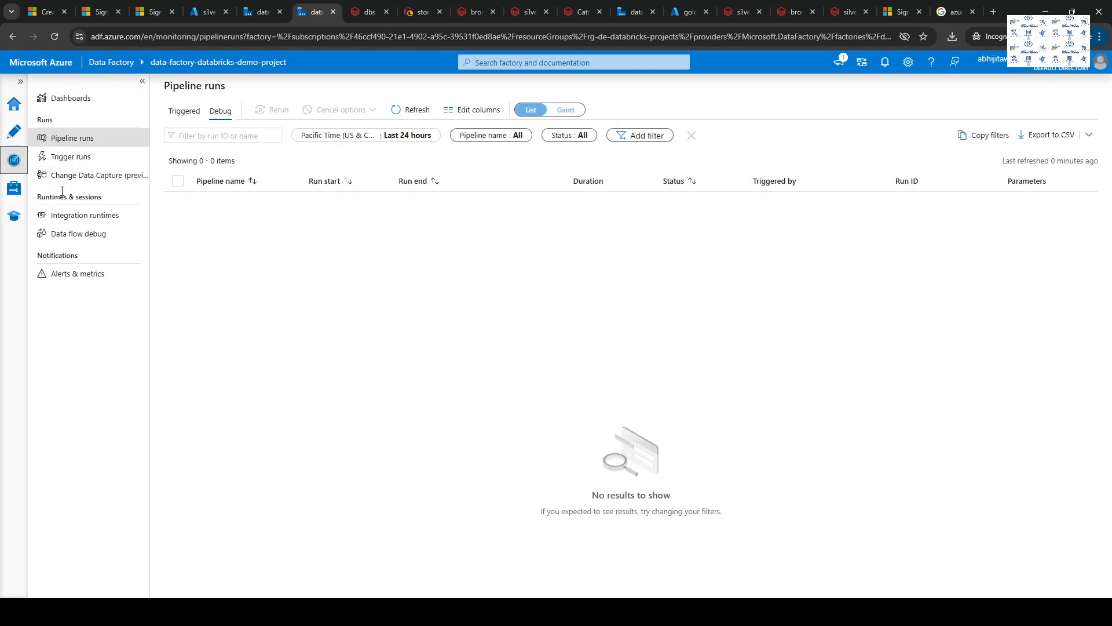
click(80, 162)
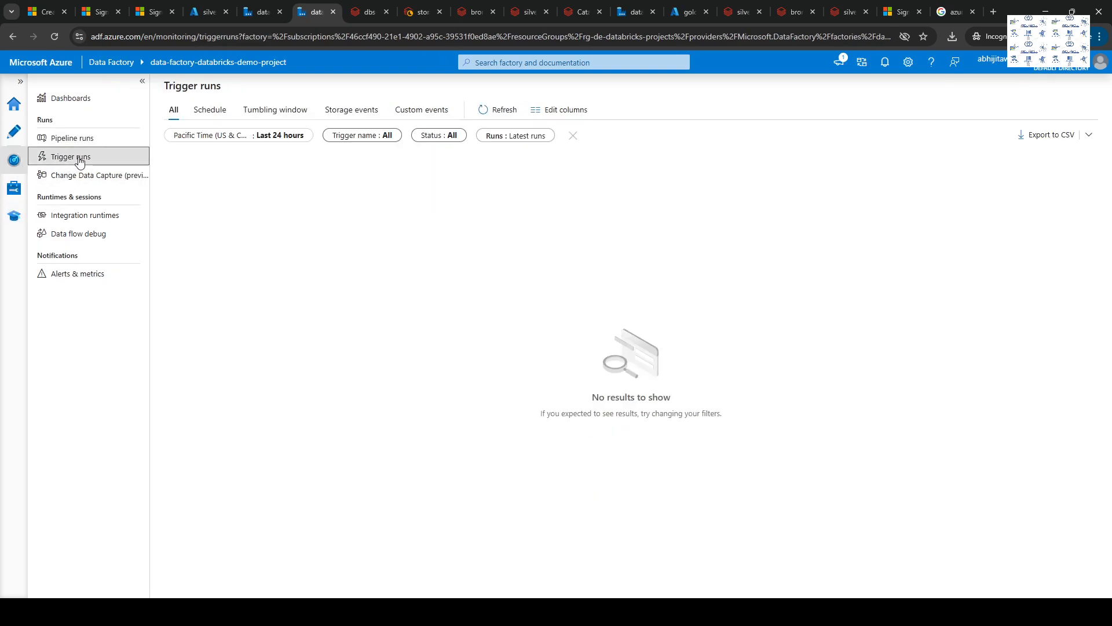
click(219, 116)
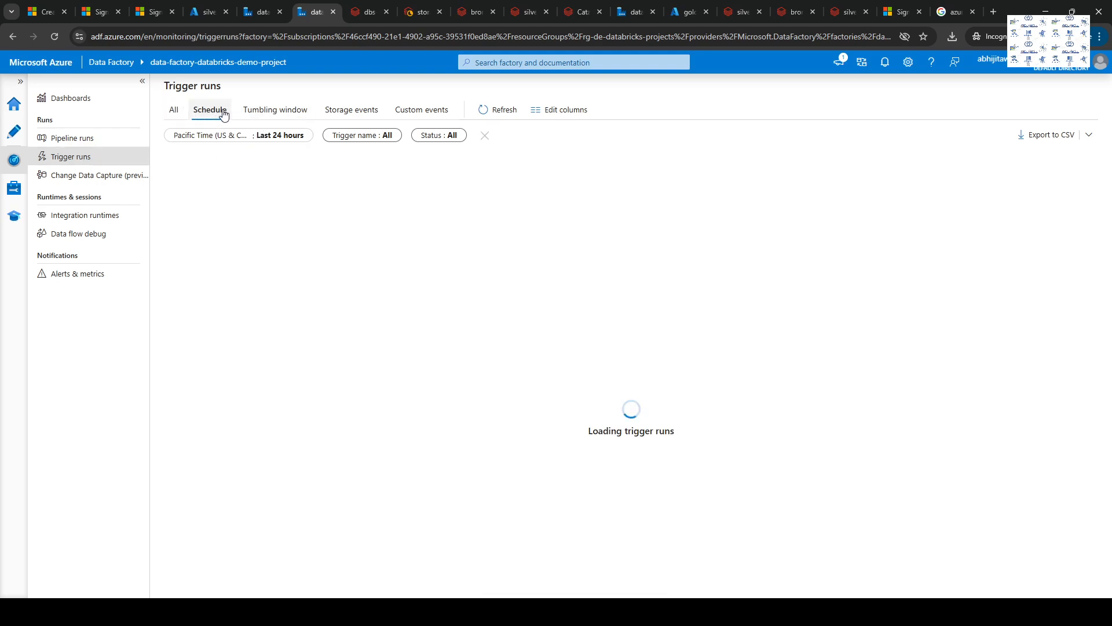
click(270, 139)
click(184, 191)
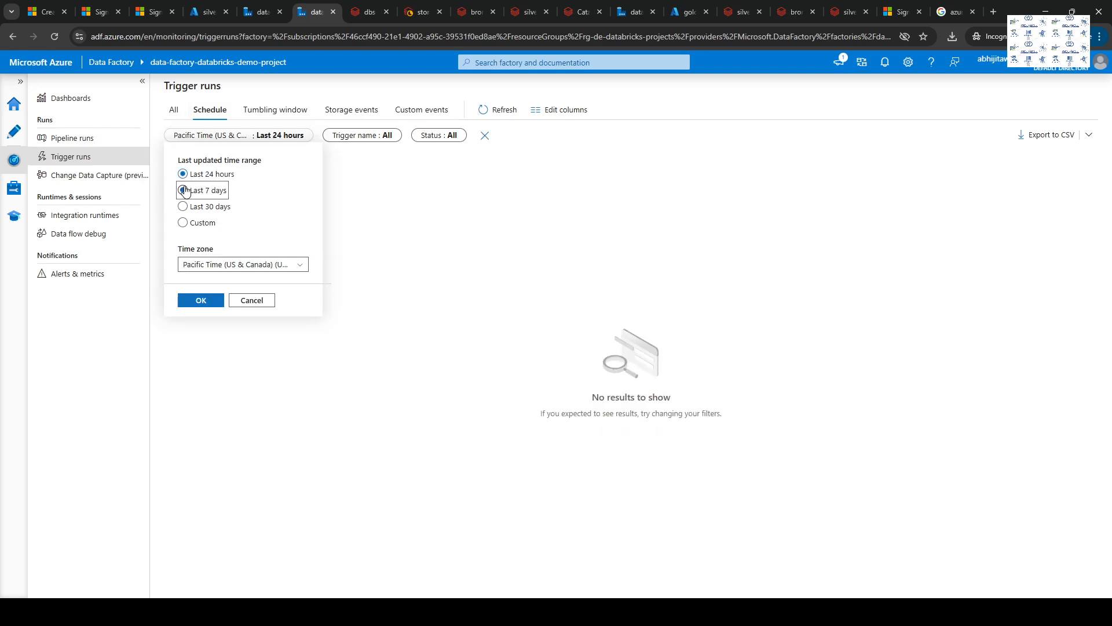
click(201, 301)
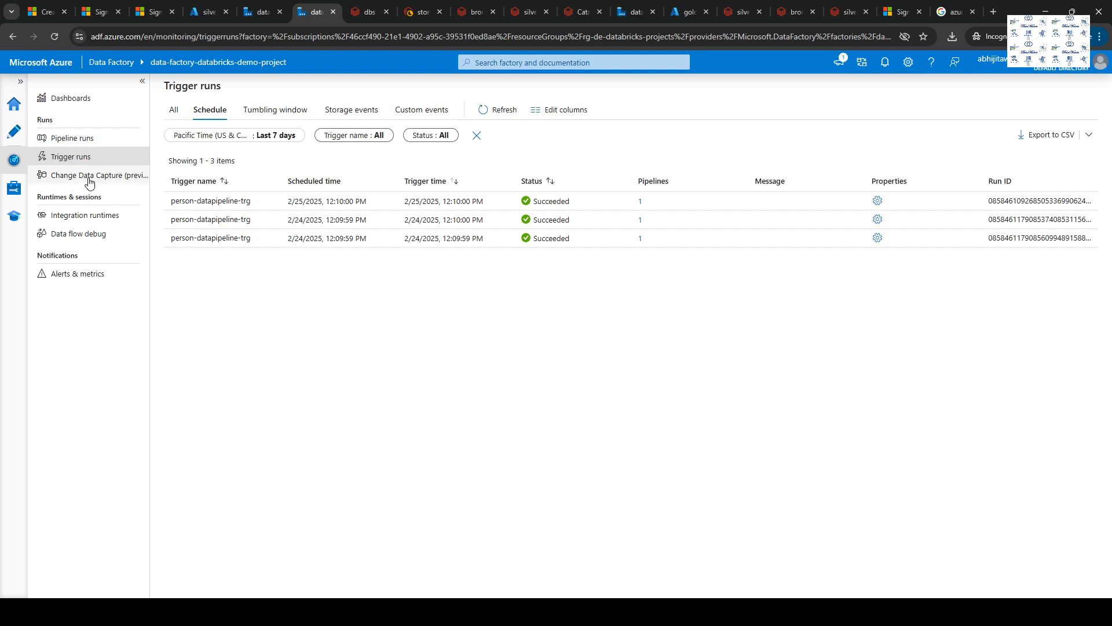
Check the trigger options of Person-Details-Data-Pipeline, the factory's management page and its scheduled trigger runs.
click(11, 134)
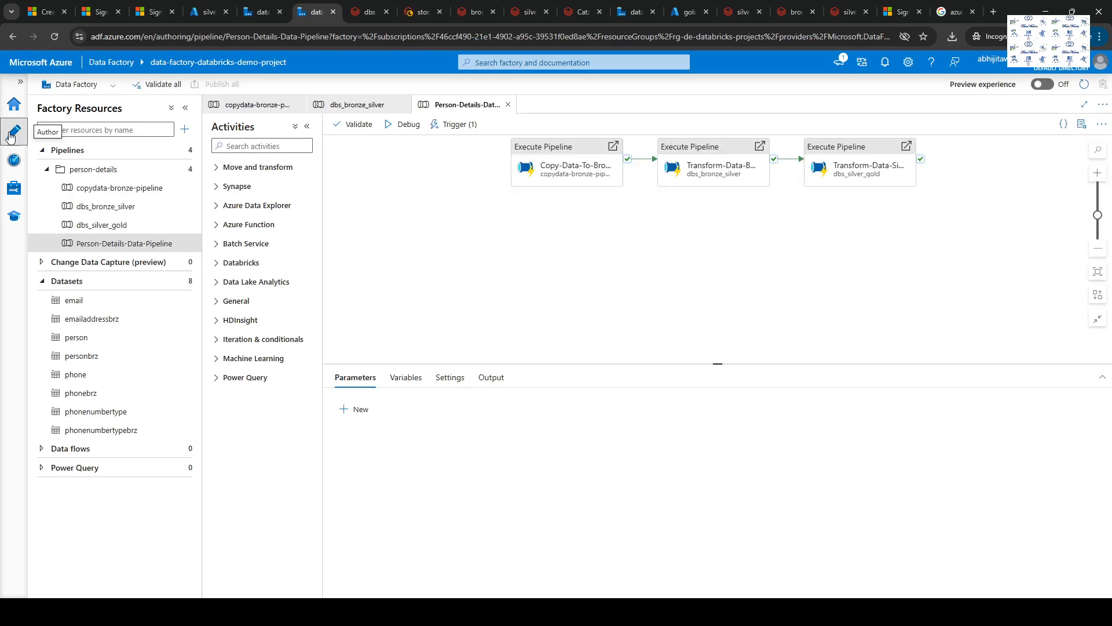
click(455, 124)
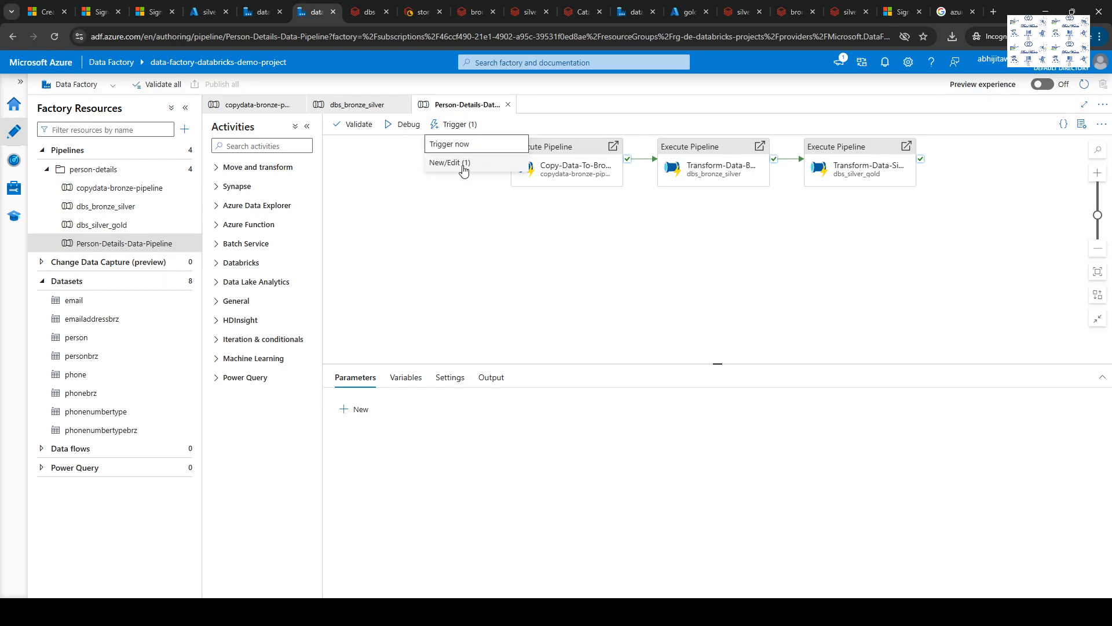
click(13, 192)
click(17, 197)
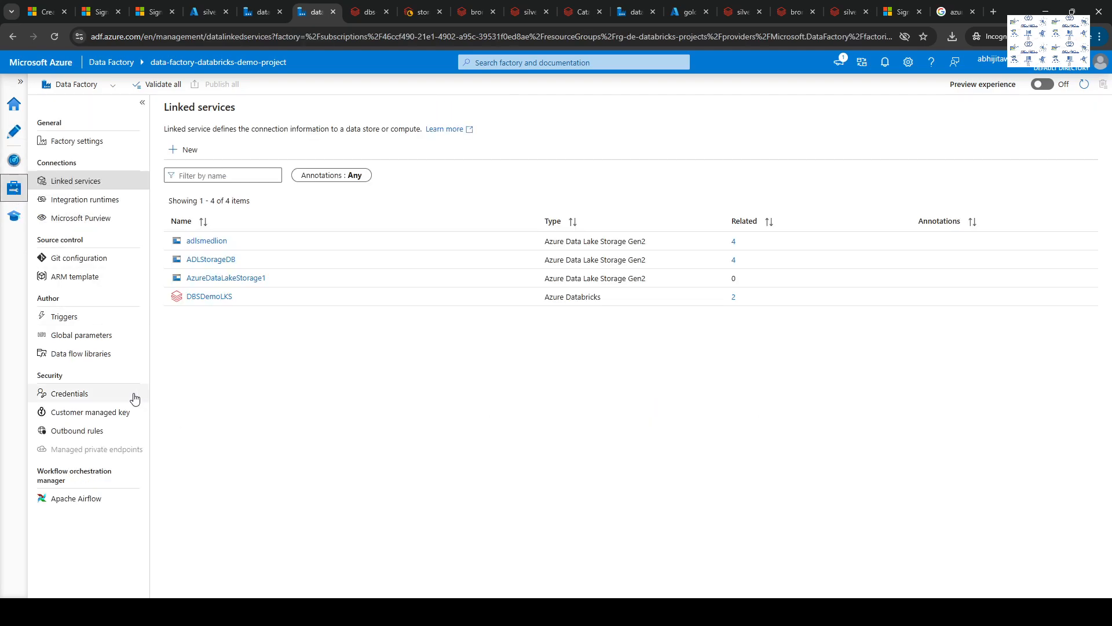
click(14, 160)
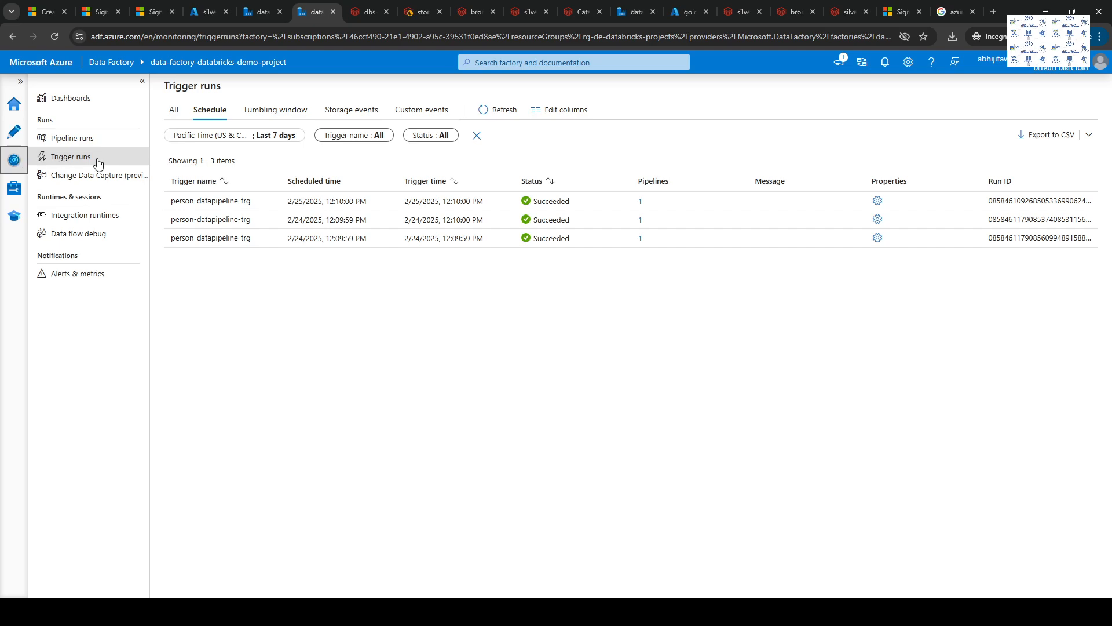
Start a debug run of Person-Details-Data-Pipeline and open the run monitoring page.
click(14, 132)
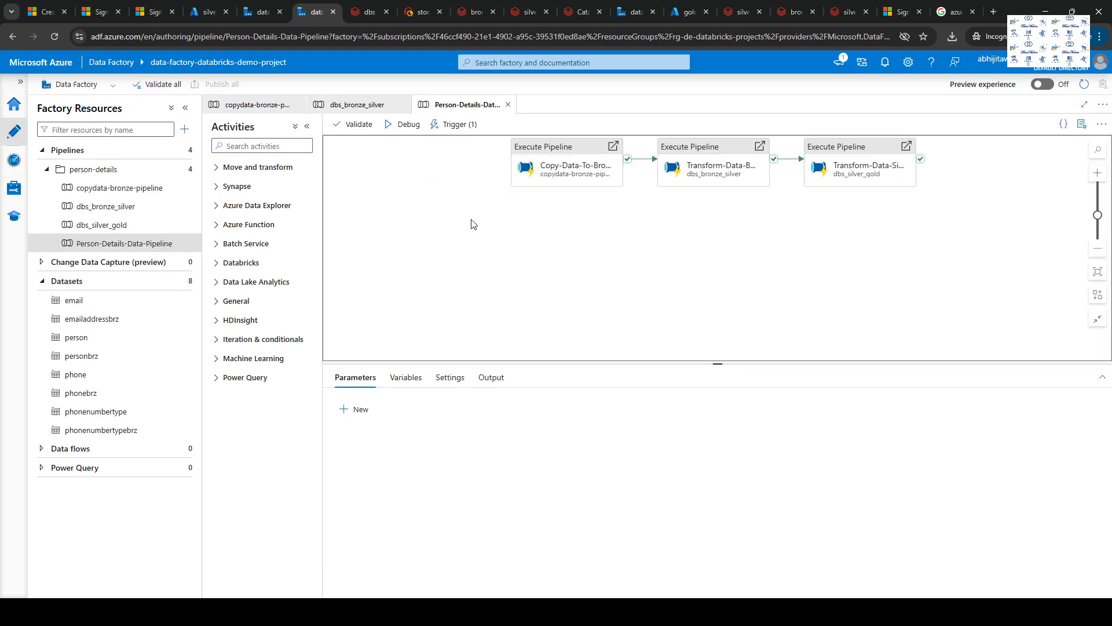
click(413, 126)
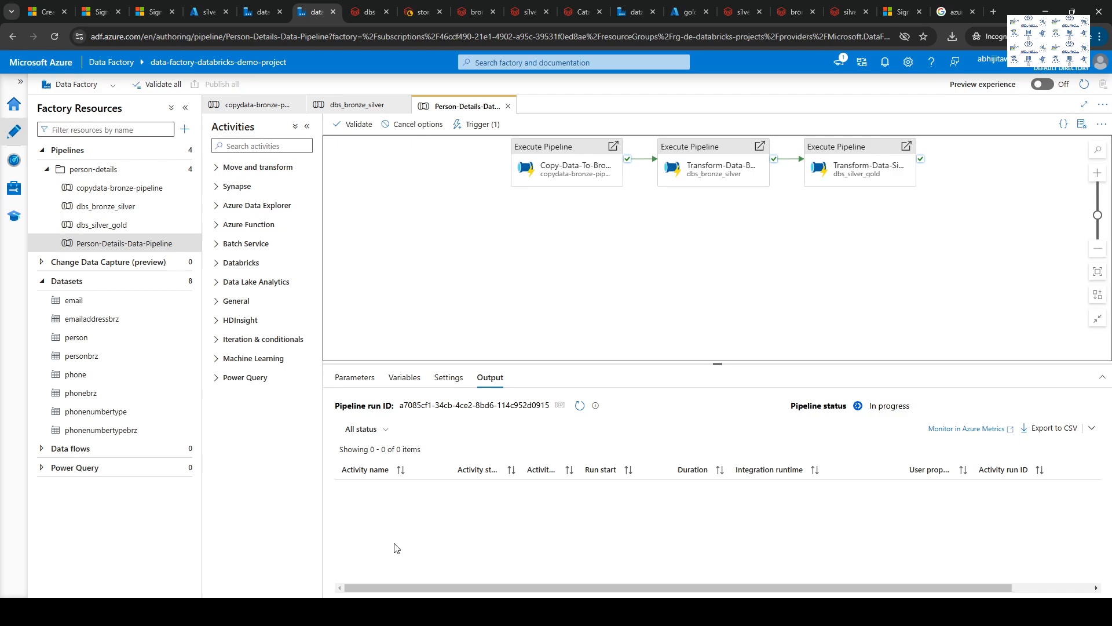
click(11, 166)
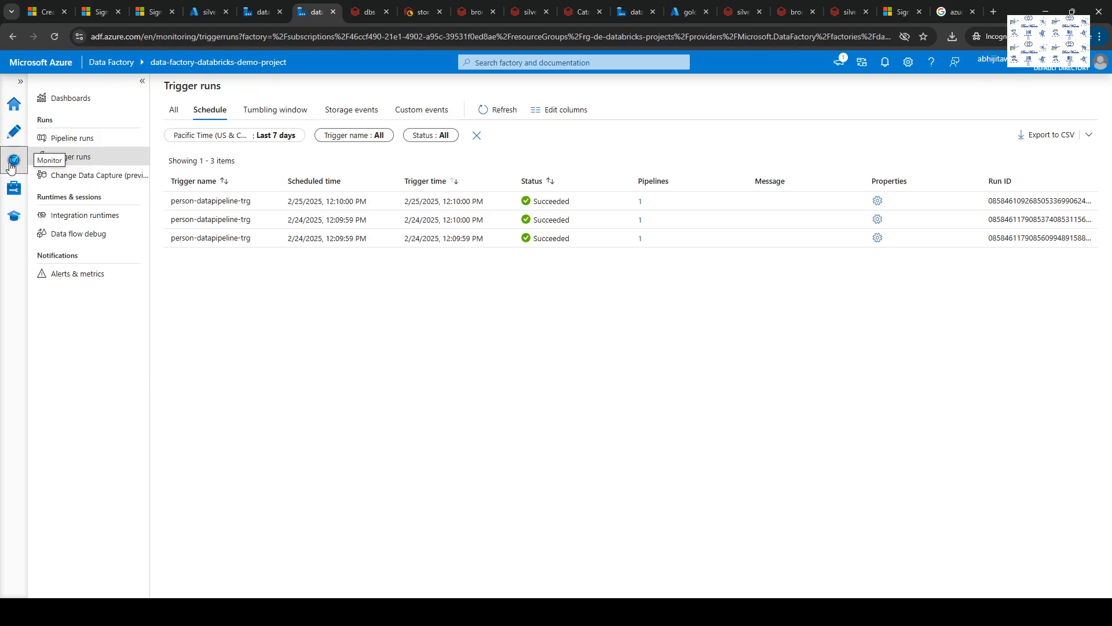
Check all trigger runs, then widen the name column in the debug pipeline runs list and open the Person-Details-Data-Pipeline run.
click(174, 111)
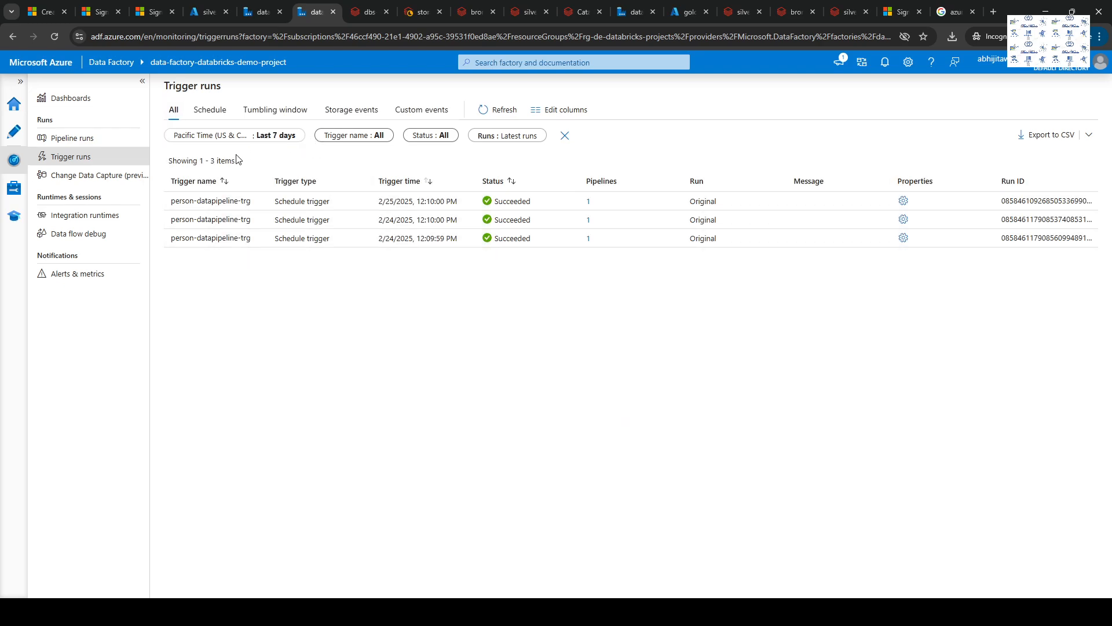
click(64, 139)
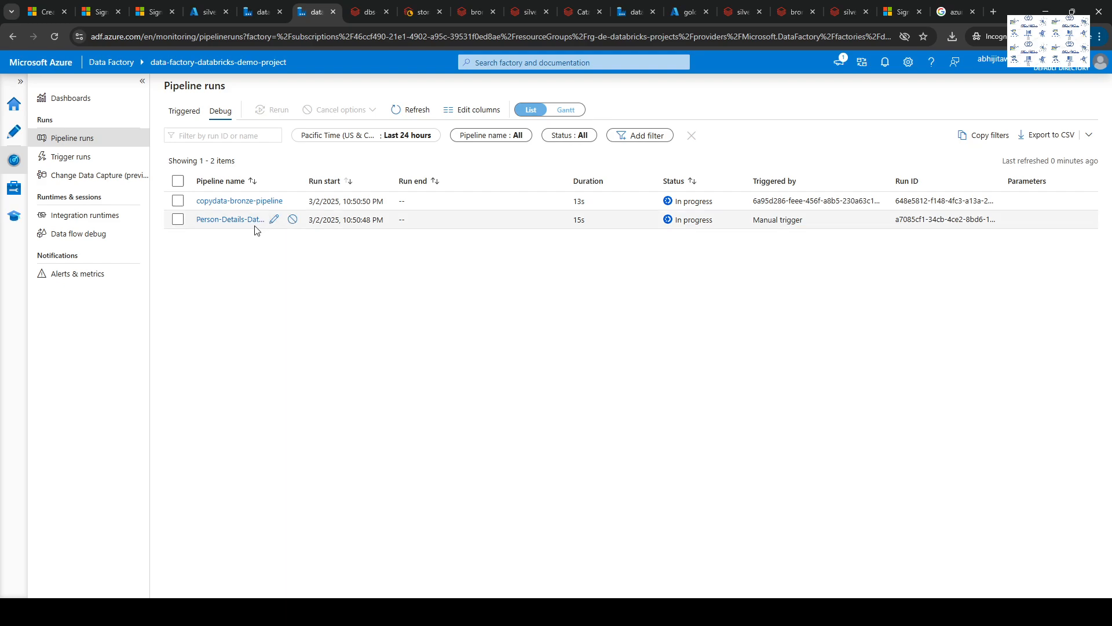
drag(298, 181, 400, 181)
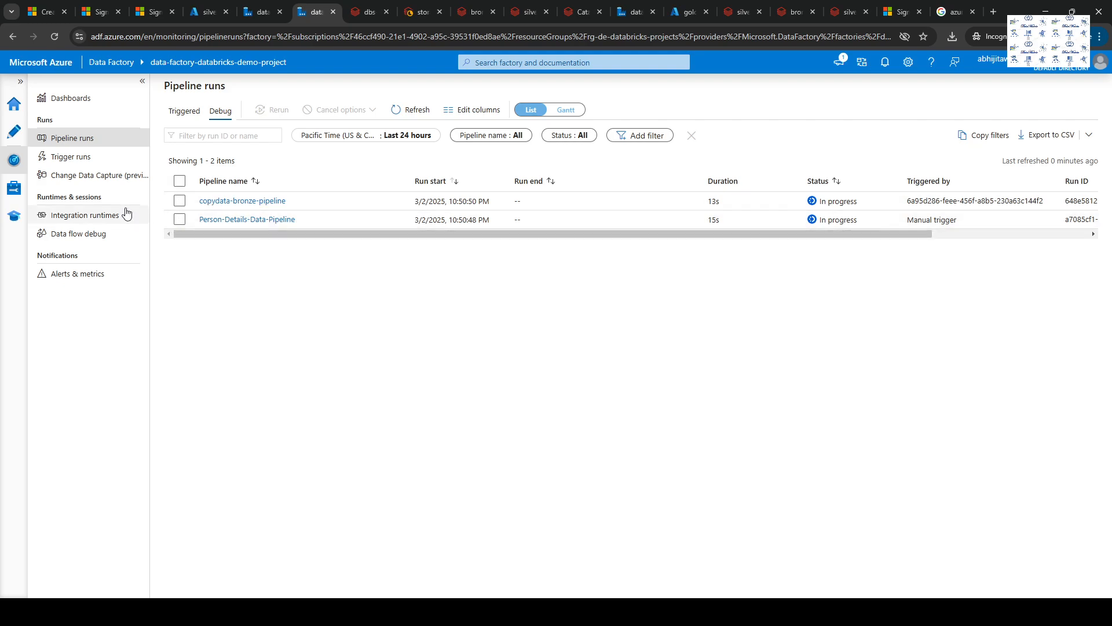
click(268, 219)
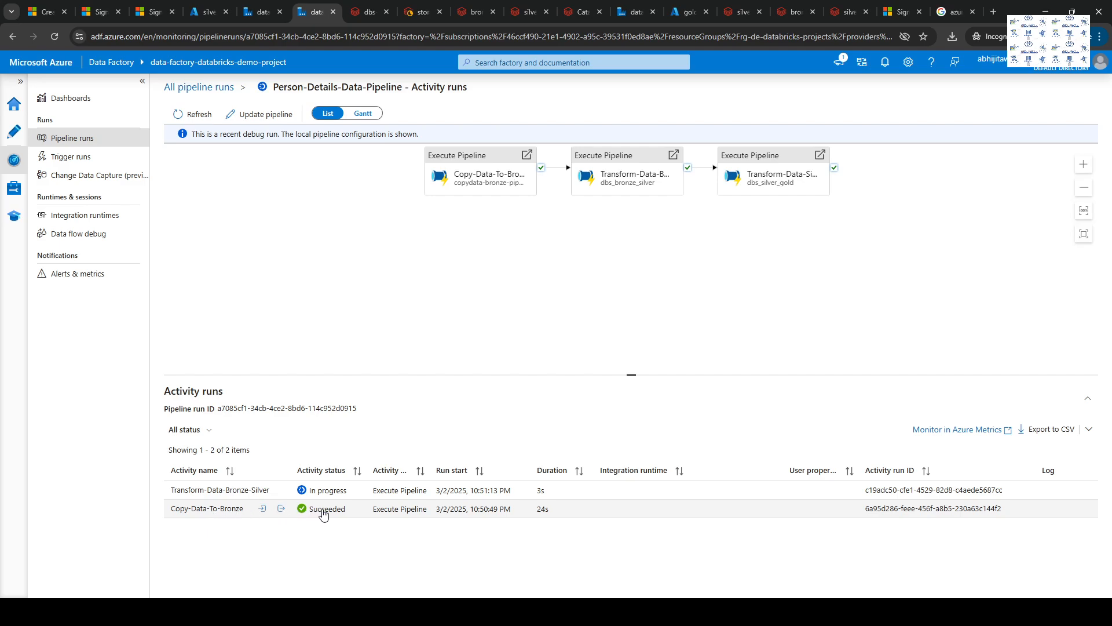
Open the copydata-bronze-pipeline run through the output of the Copy-Data-To-Bronze activity.
click(210, 513)
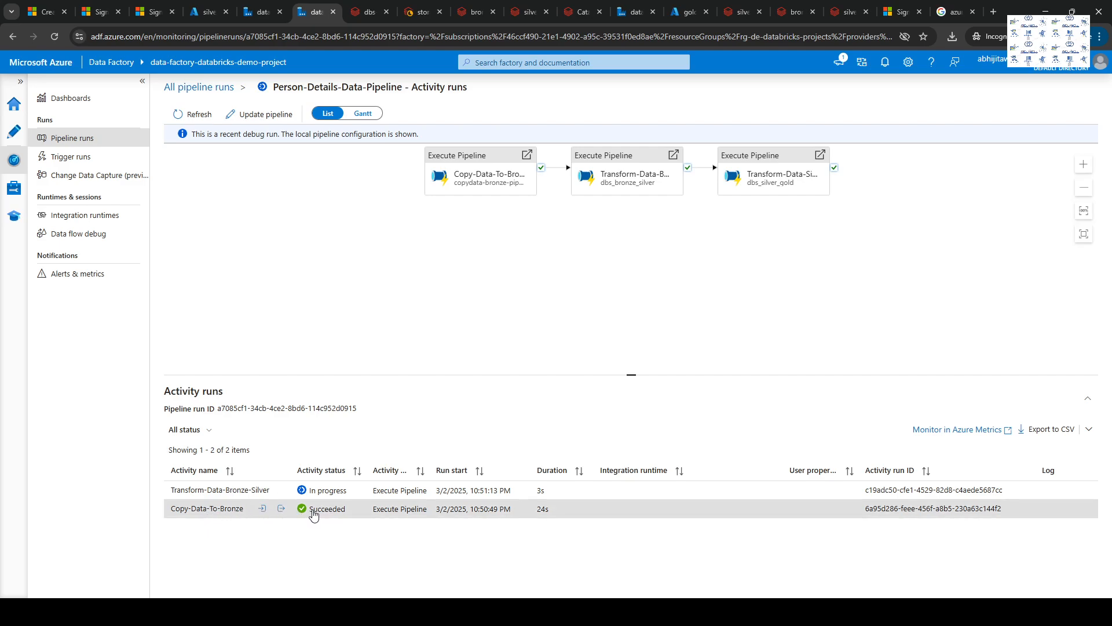
click(282, 509)
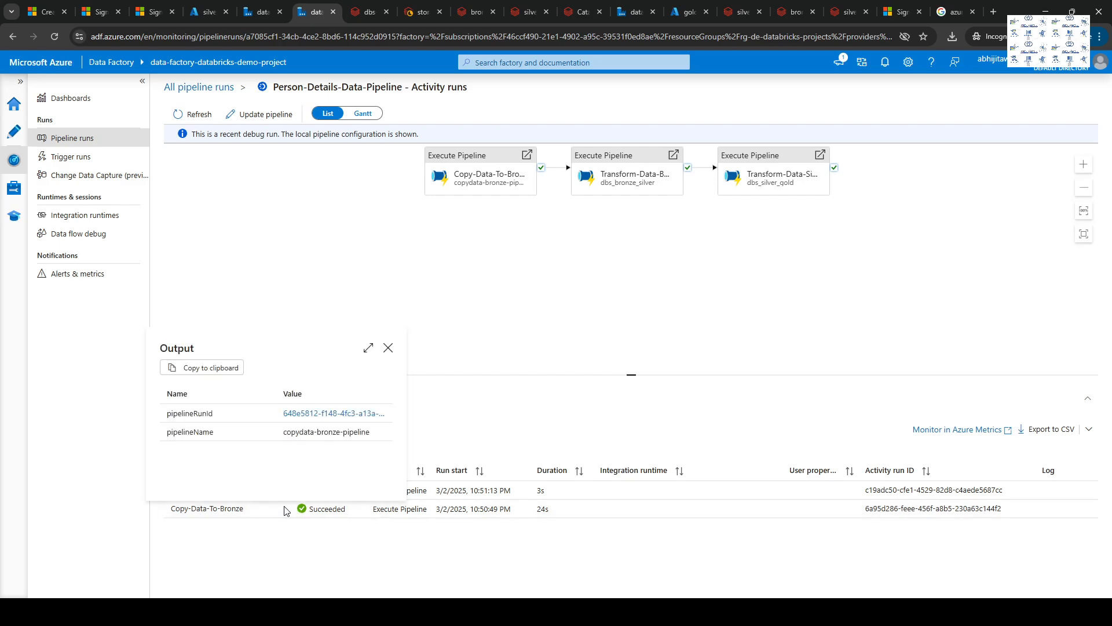
click(330, 414)
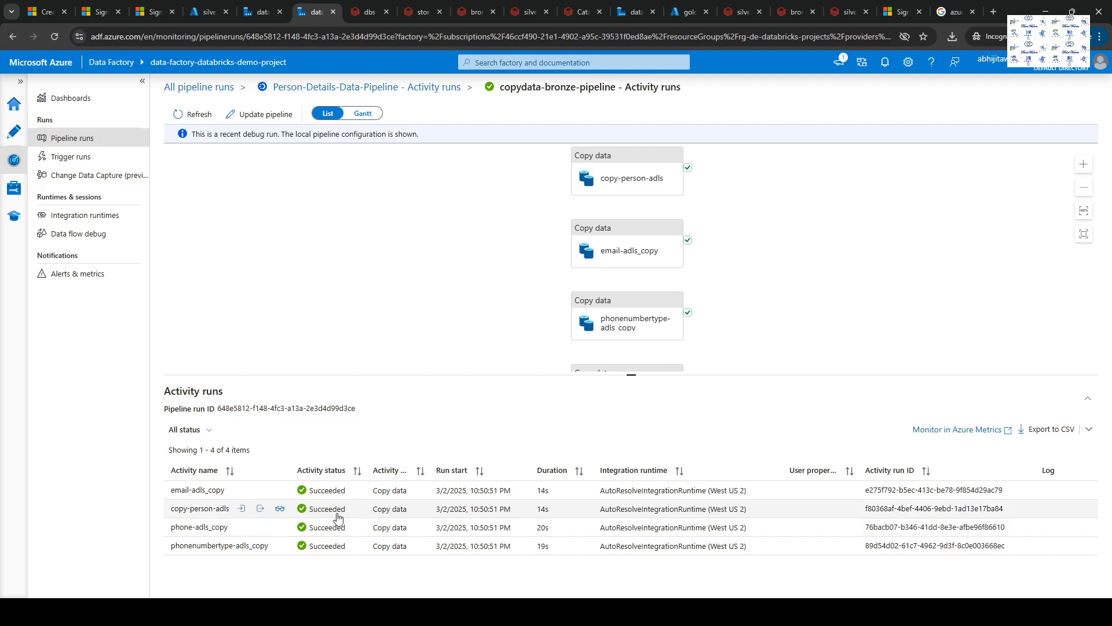
Open the dbs_bronze_silver debug run in the other Data Factory session and follow its person notebook activity to the Databricks run page.
click(413, 14)
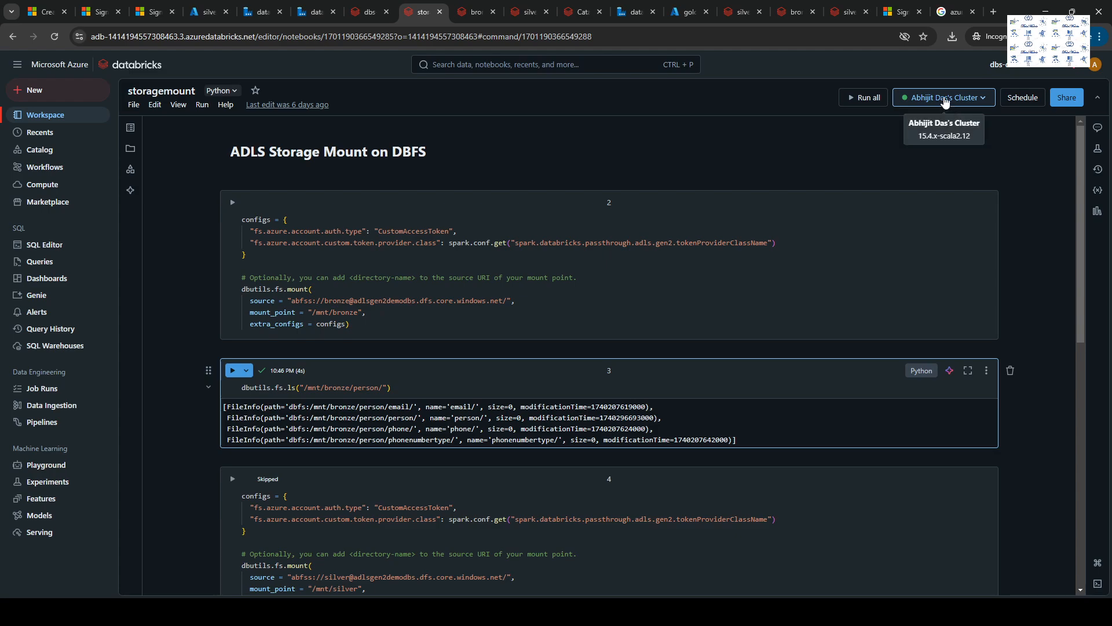
click(349, 17)
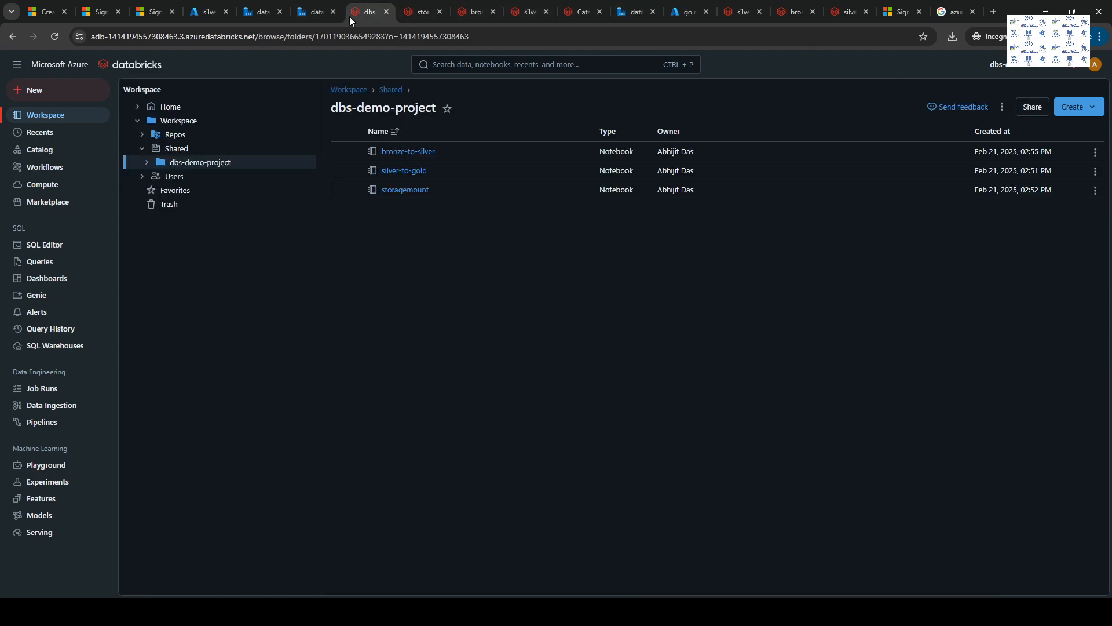
click(259, 18)
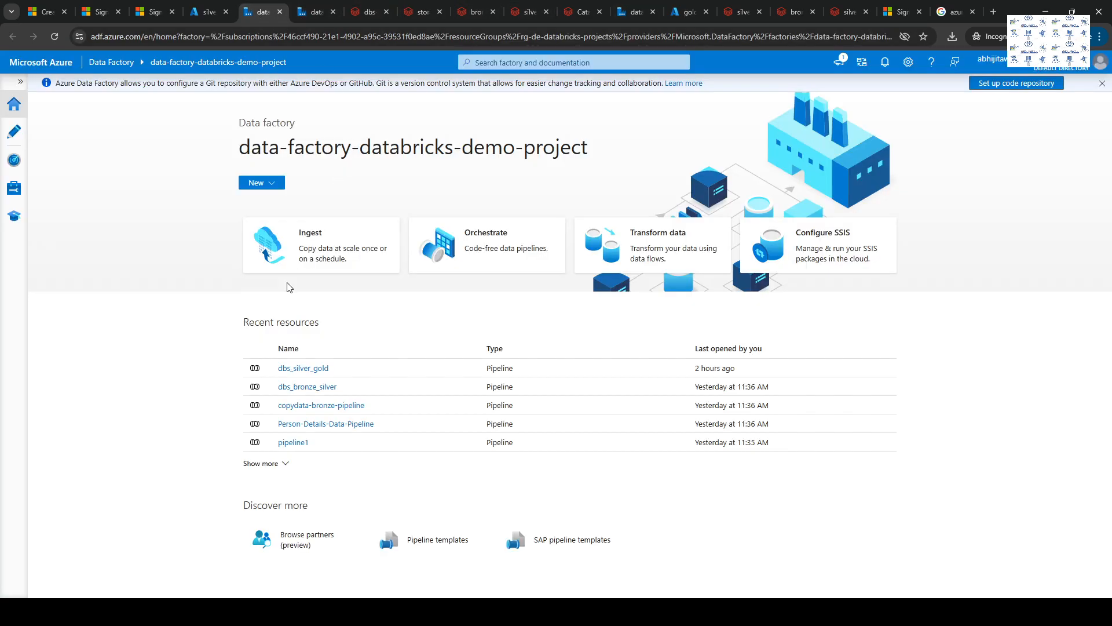
click(13, 141)
click(39, 152)
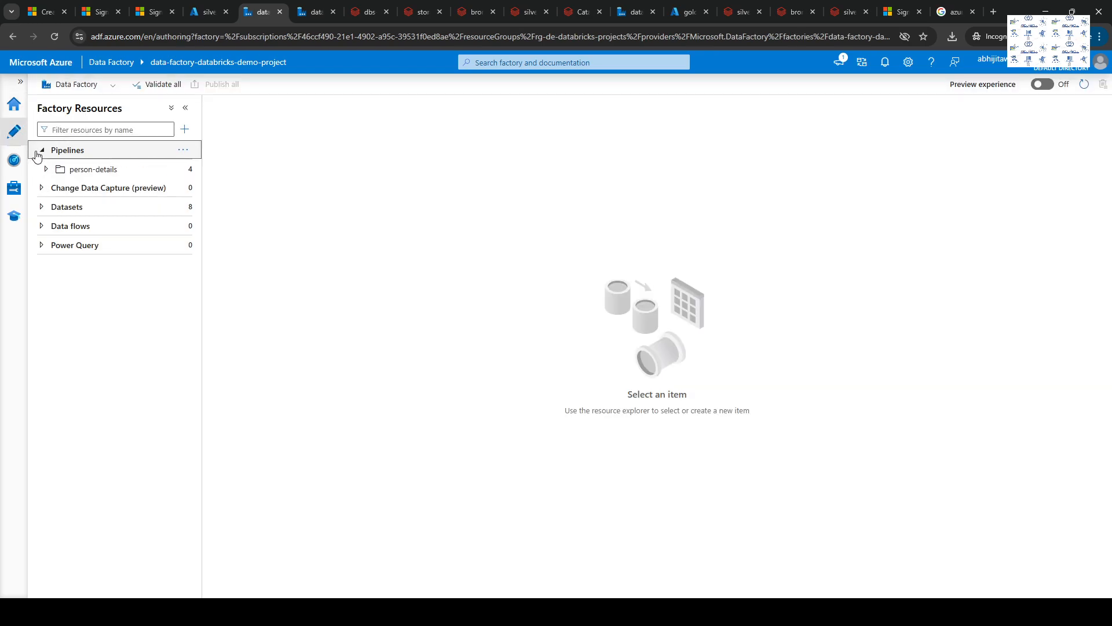
click(14, 159)
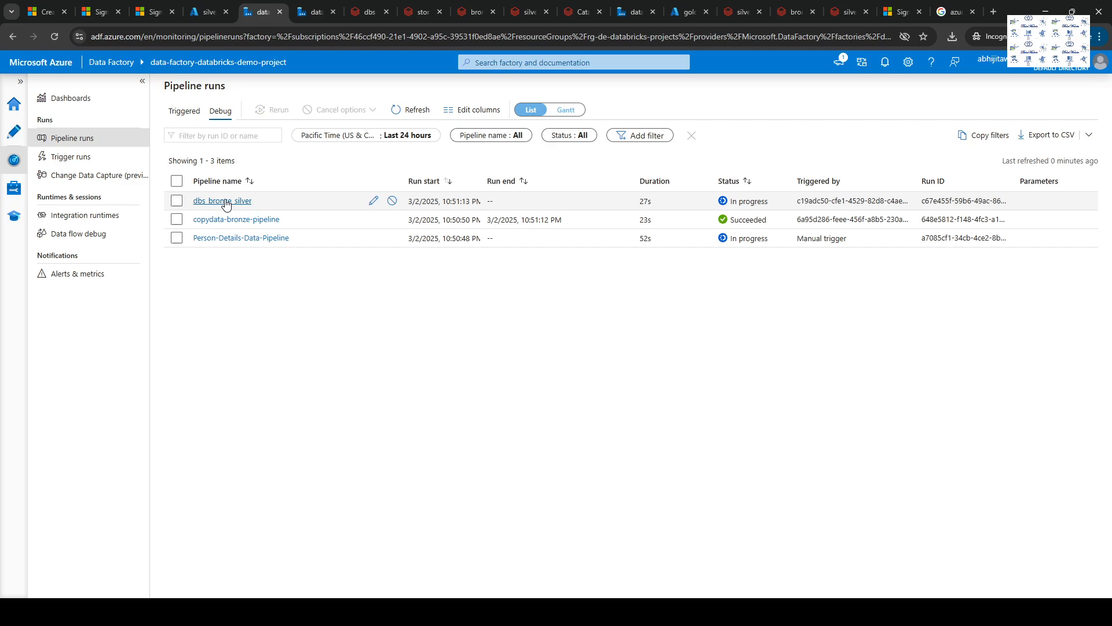
click(225, 200)
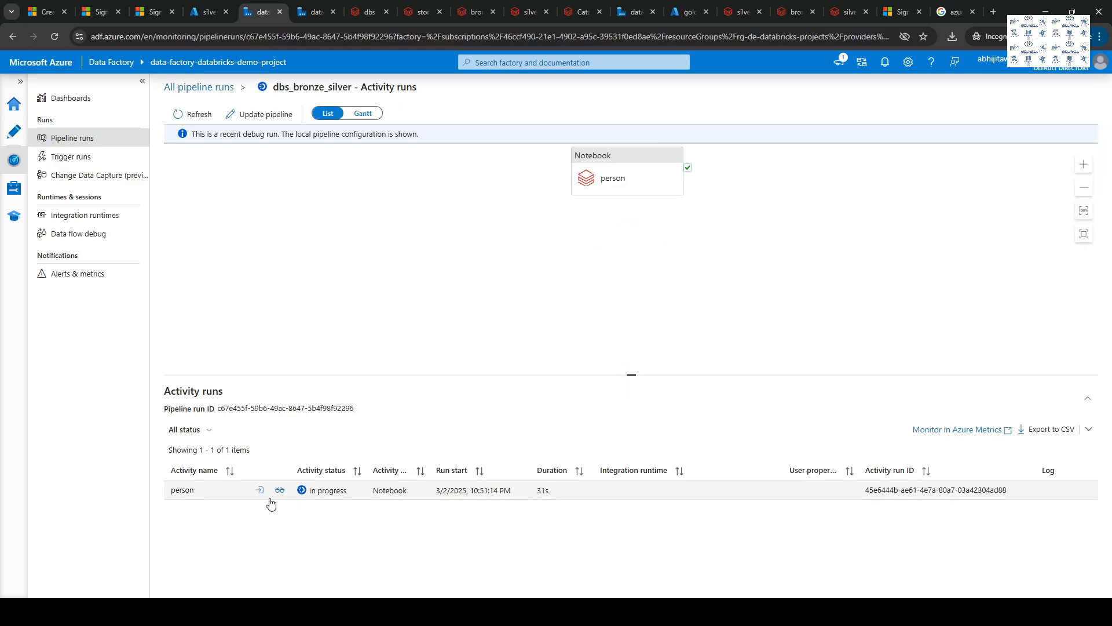
click(277, 492)
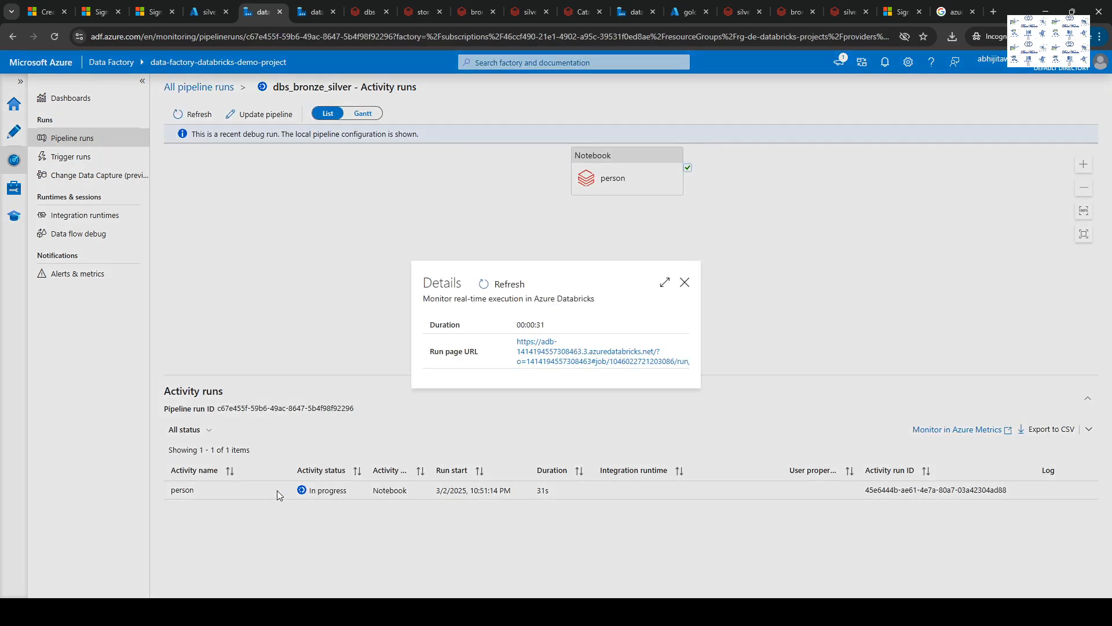
click(559, 359)
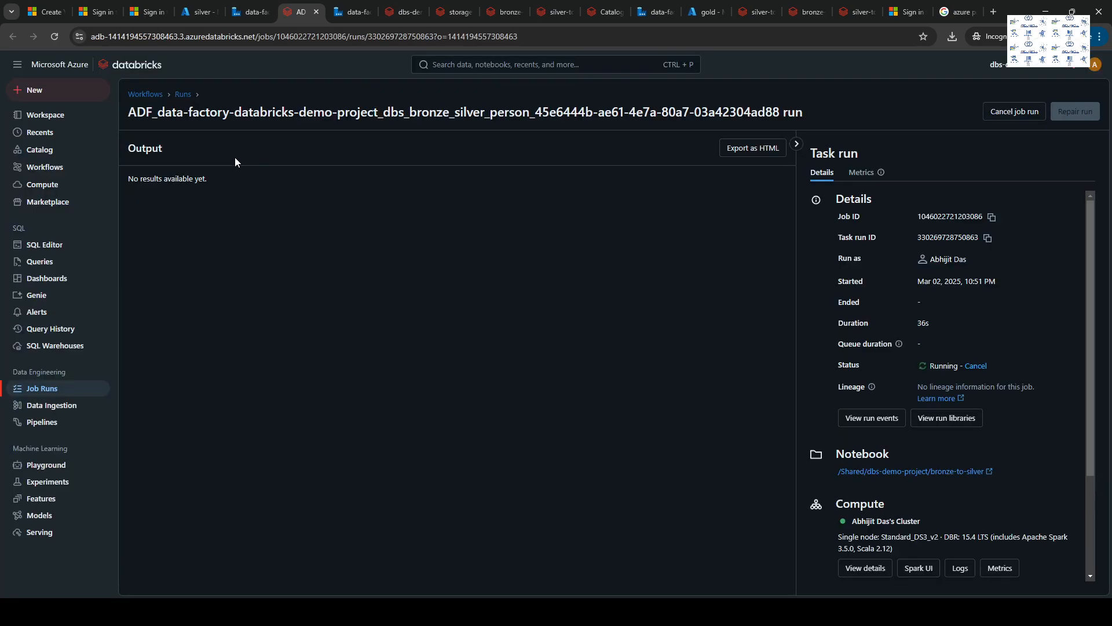
Examine the bronze-to-silver notebook run's output, from the Delta table function through the Load Person Data and Load Email Data sections.
scroll(271, 368, down, 8)
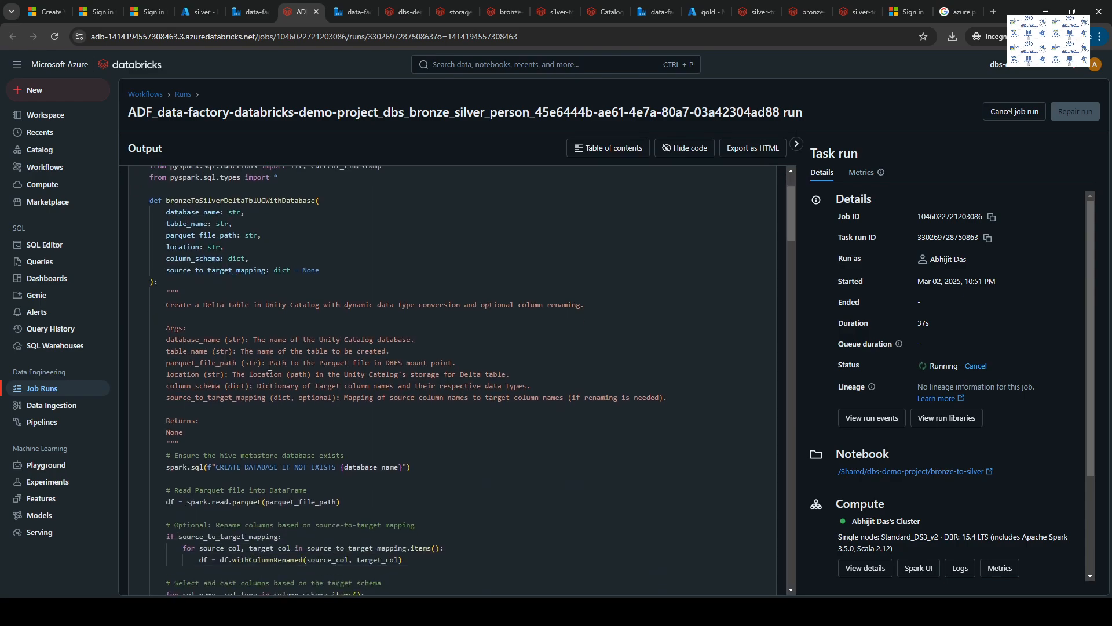
scroll(271, 368, down, 6)
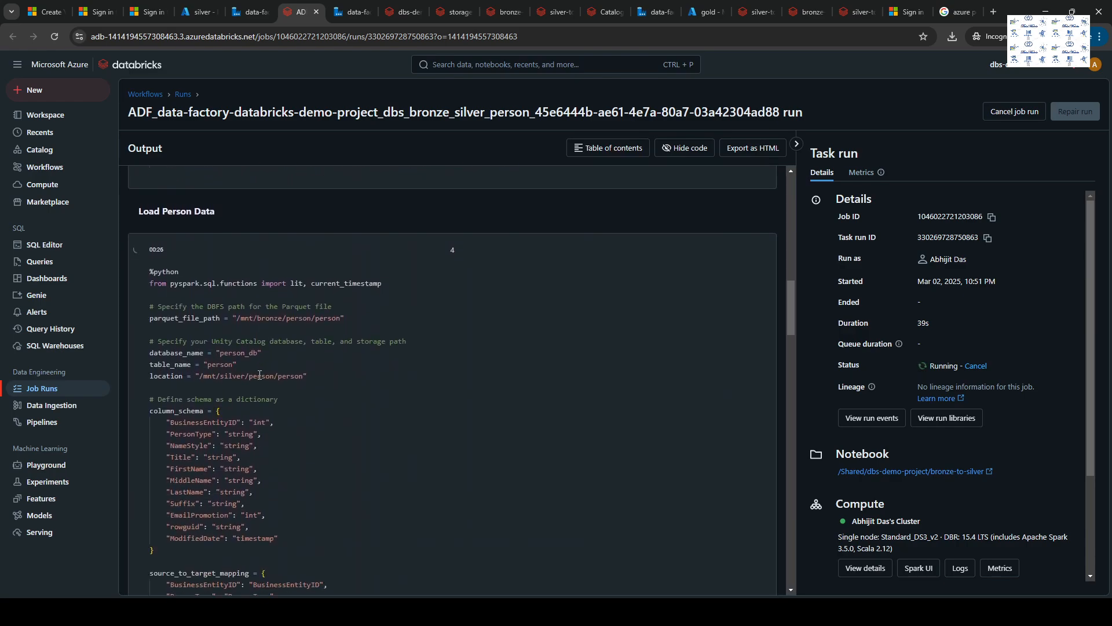
scroll(184, 281, down, 1)
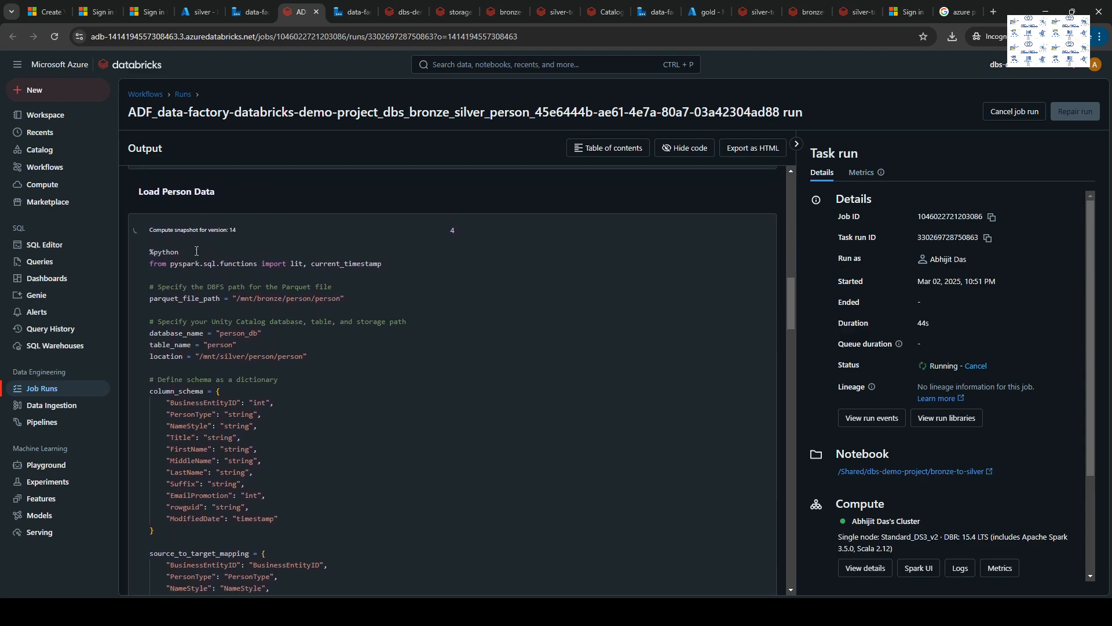
scroll(195, 251, down, 6)
scroll(196, 251, down, 5)
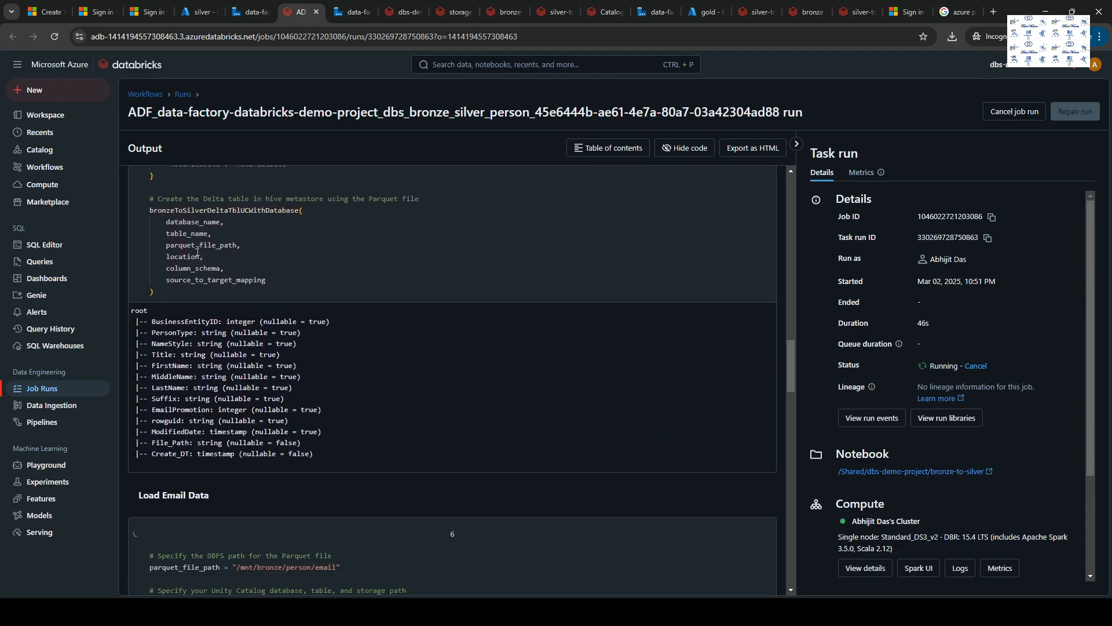
scroll(232, 373, down, 3)
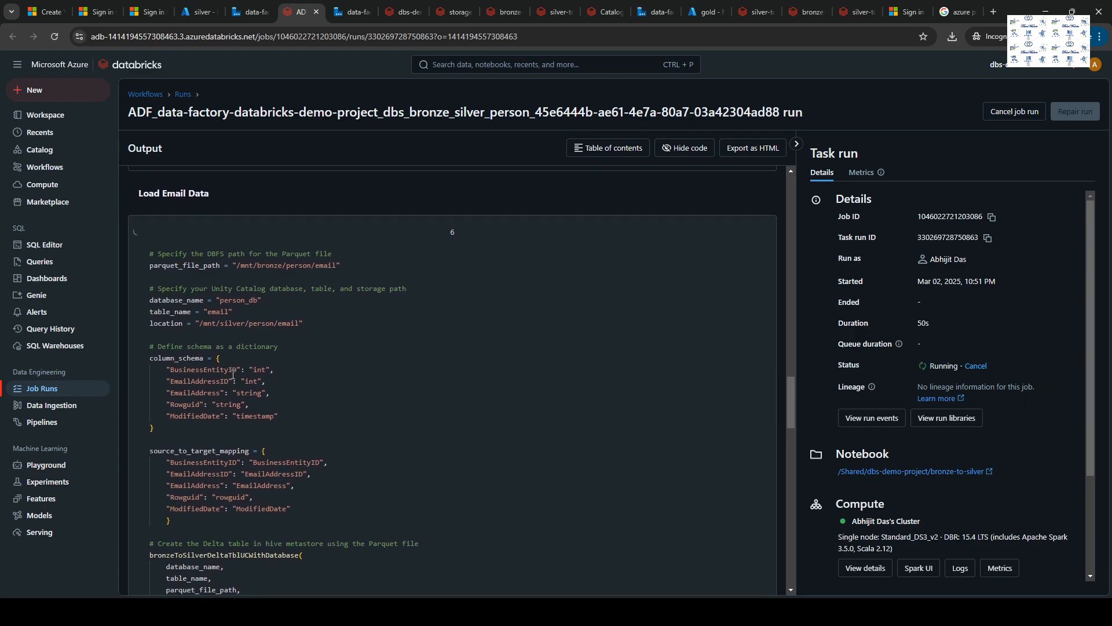
scroll(232, 374, down, 1)
scroll(233, 346, down, 1)
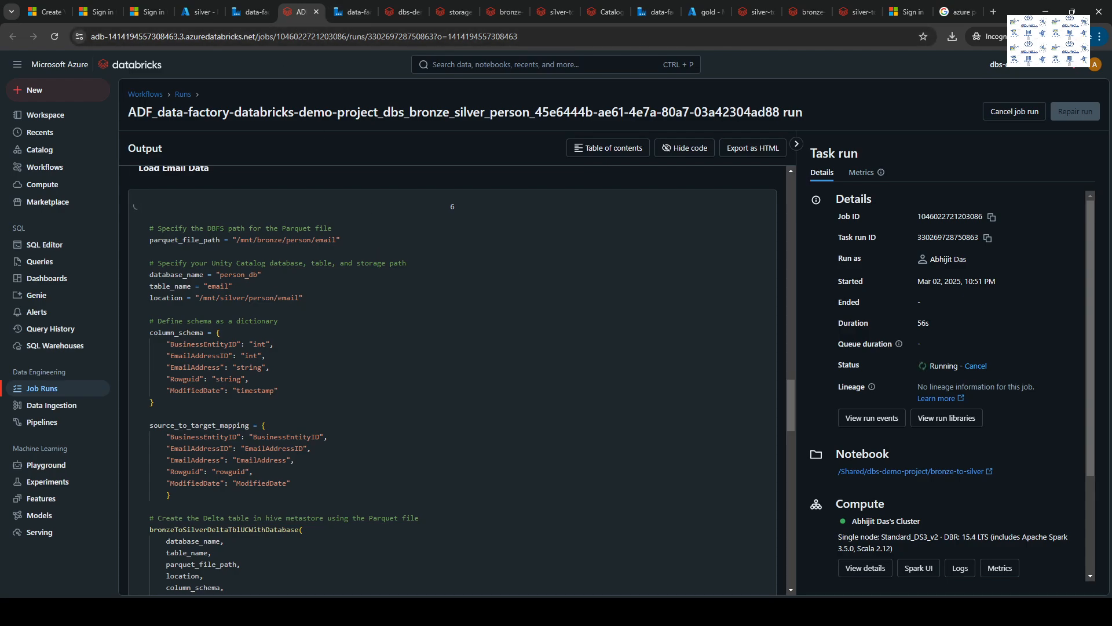
Switch to Power BI Desktop to view the Person-Details report, and return to the bronze-to-silver notebook in Databricks.
click(504, 11)
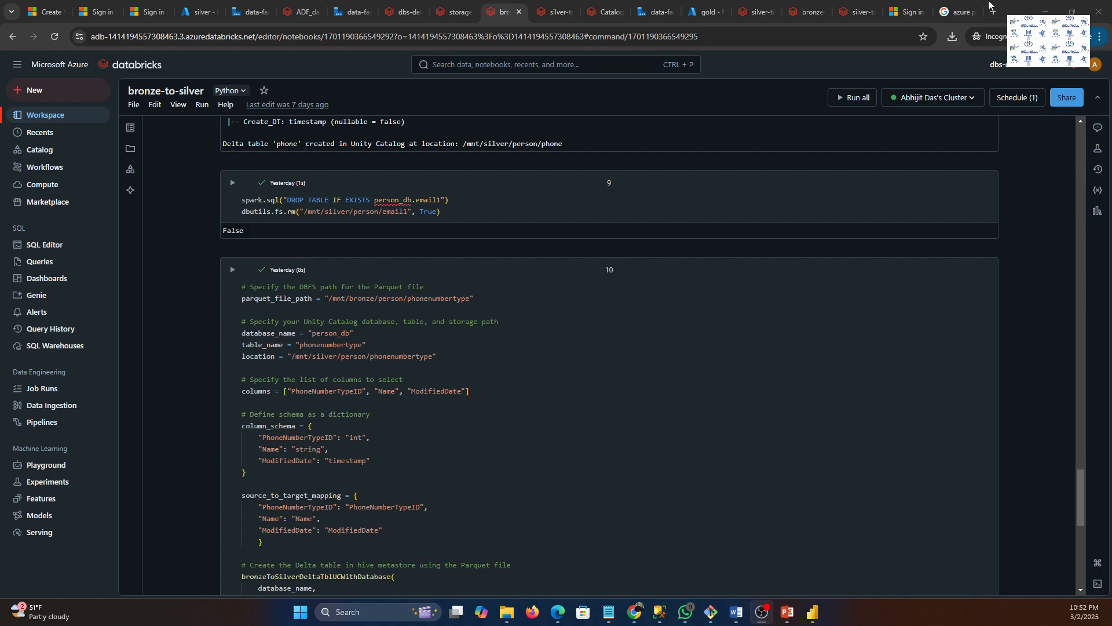
click(1045, 12)
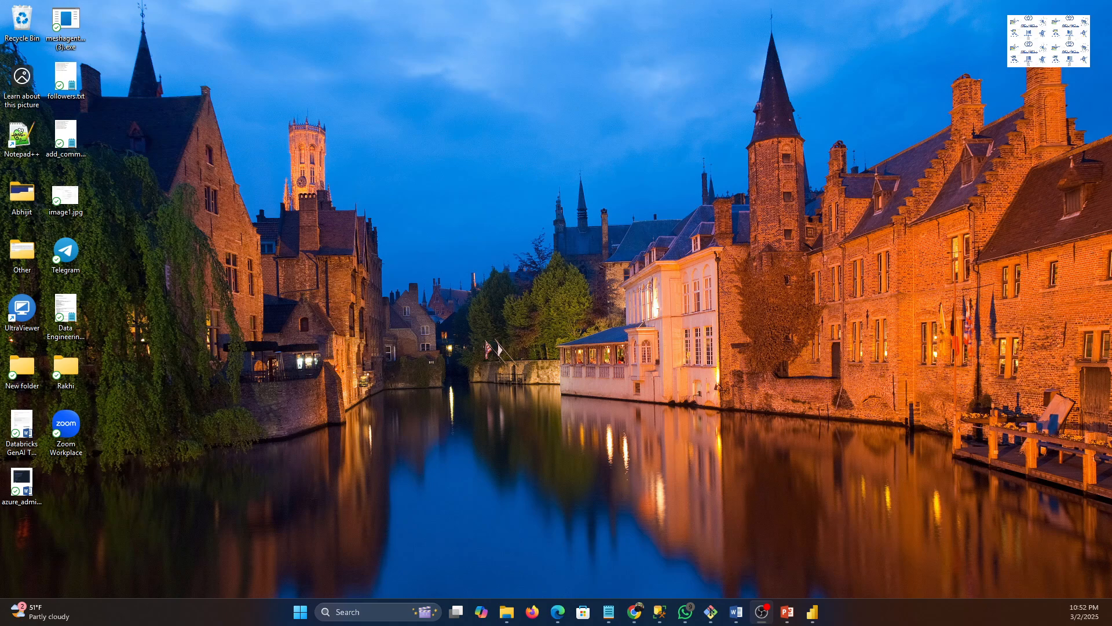
key(alt+Tab)
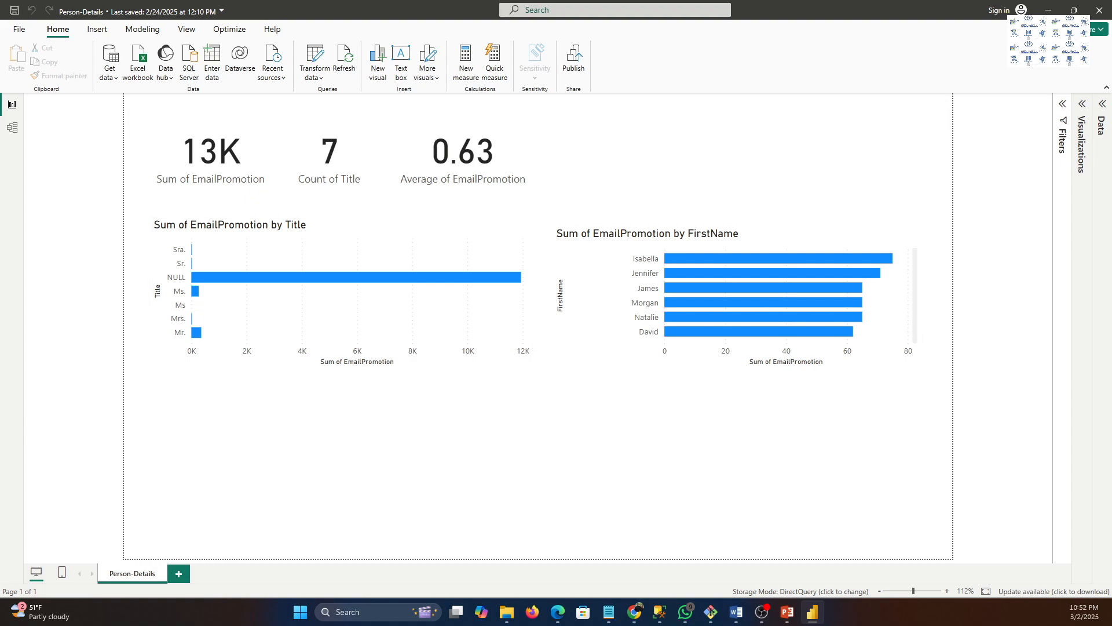
key(alt+Tab)
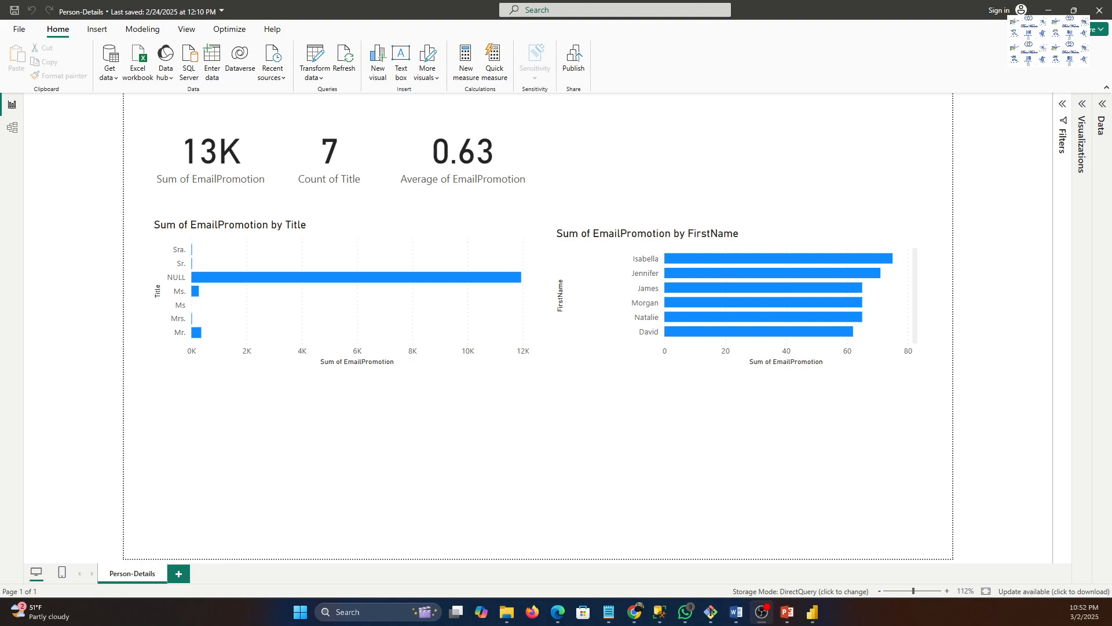
key(alt+Tab)
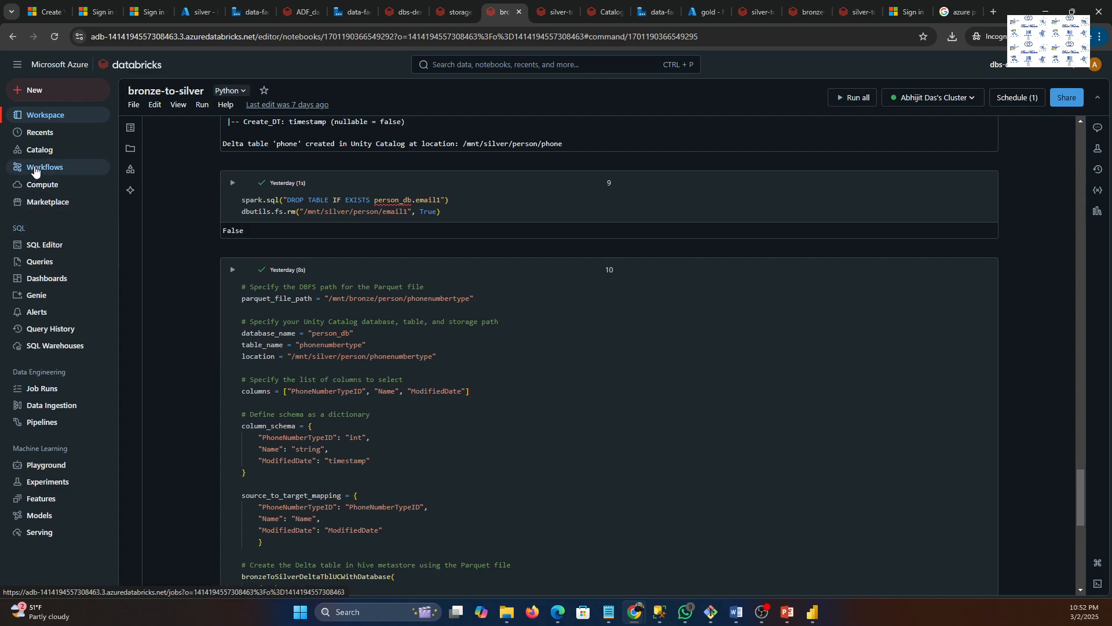
Review the person_gold table's column overview and sample data in the catalog, and open its Power BI Desktop connection options.
click(394, 13)
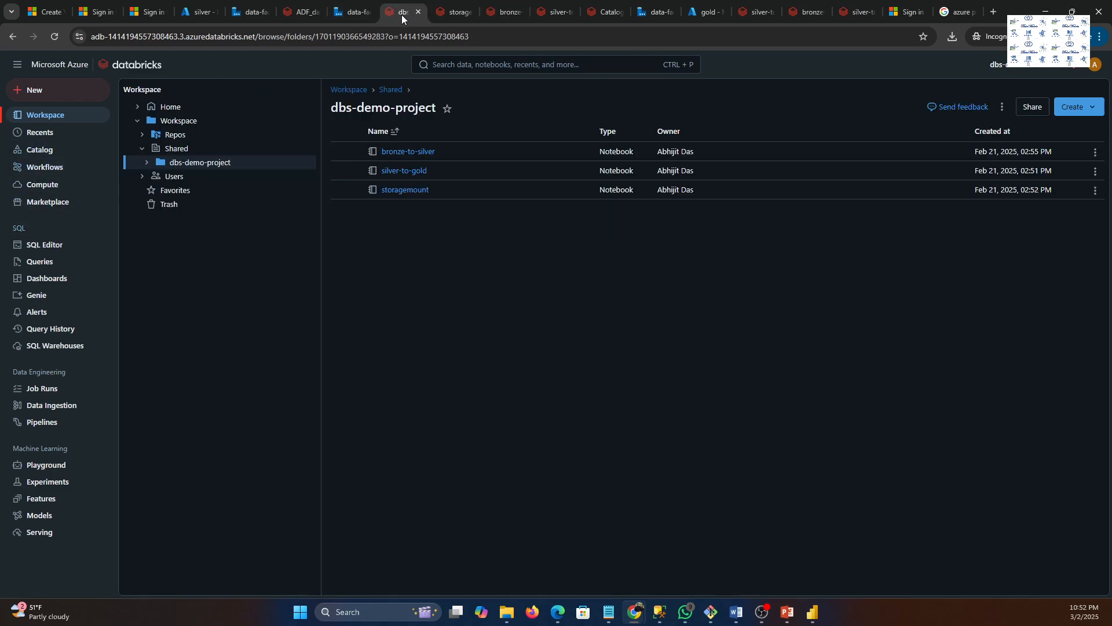
click(597, 16)
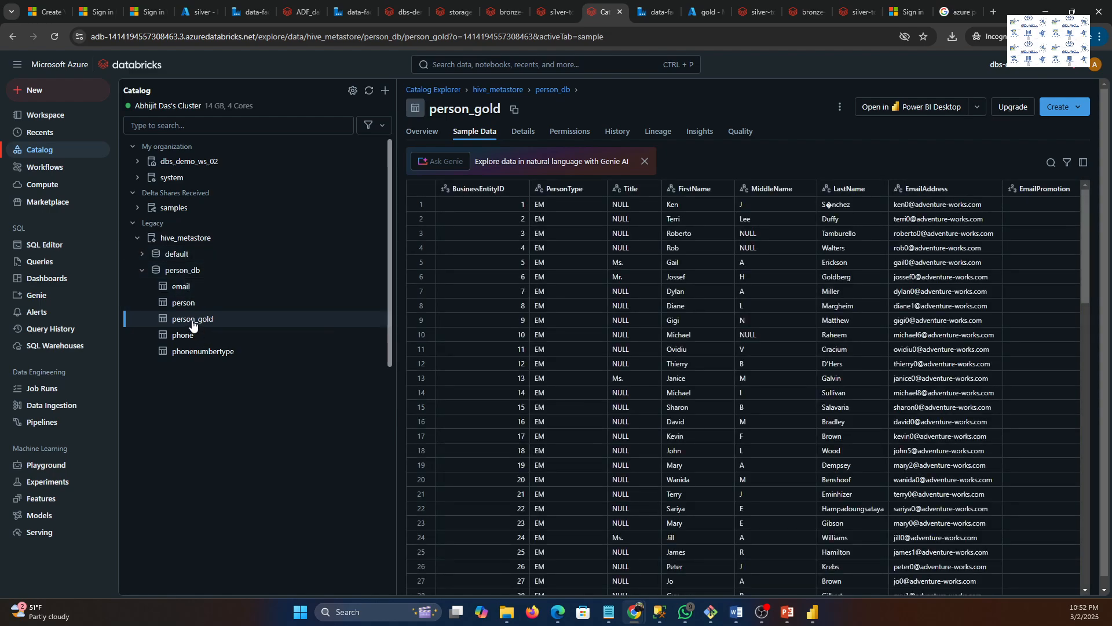
click(422, 131)
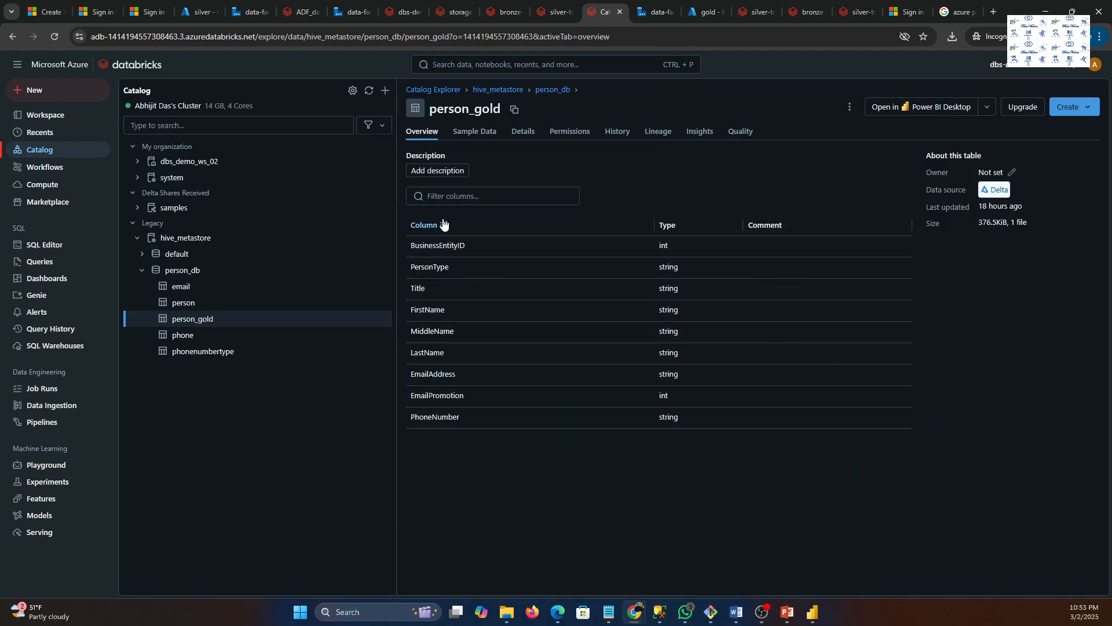
click(478, 132)
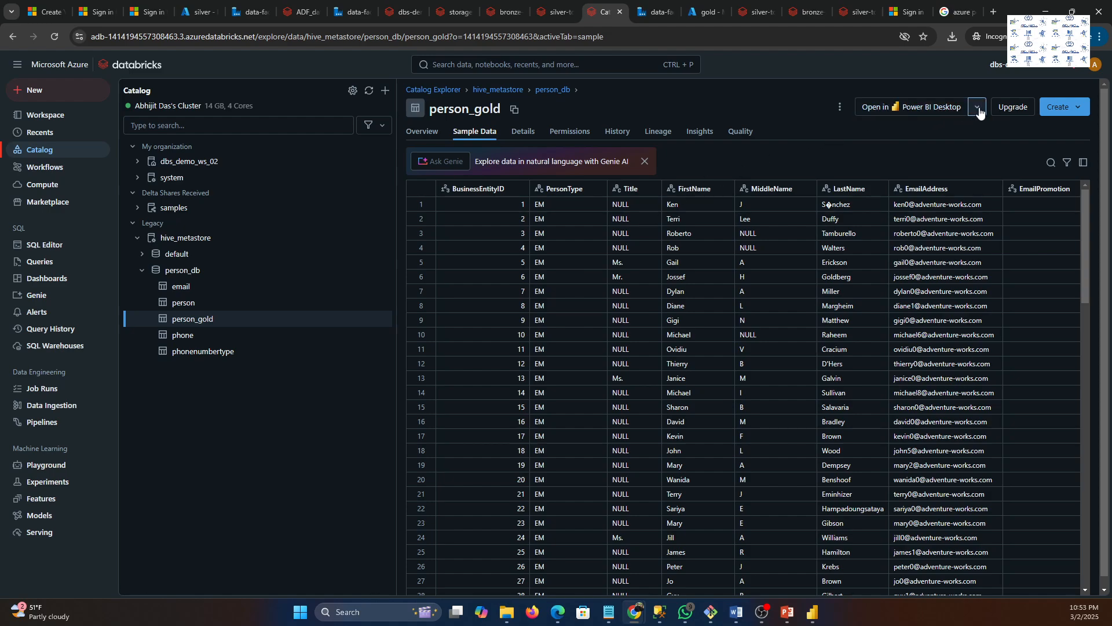
click(899, 116)
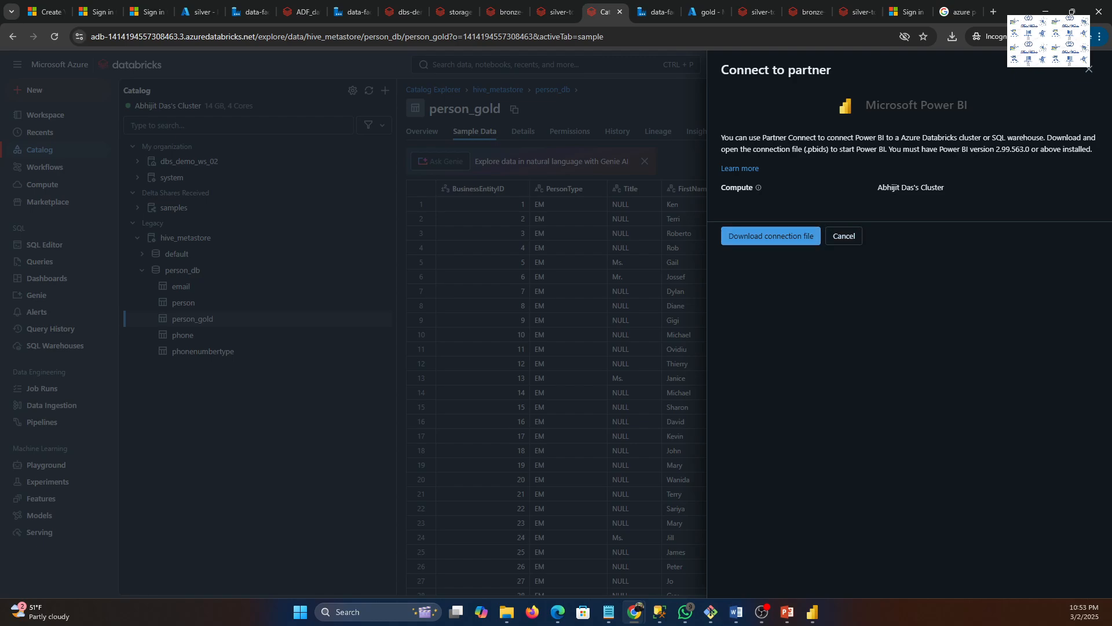
Switch to Power BI Desktop and inspect the Person-Details report's data fields, its model view and its report view.
key(alt+Tab)
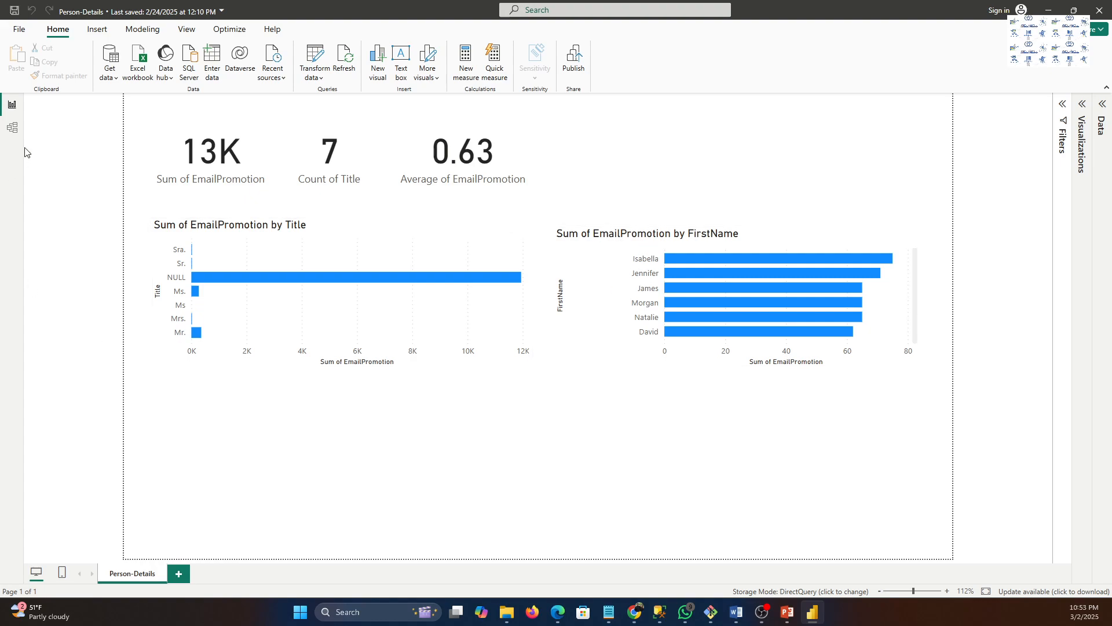
click(1103, 105)
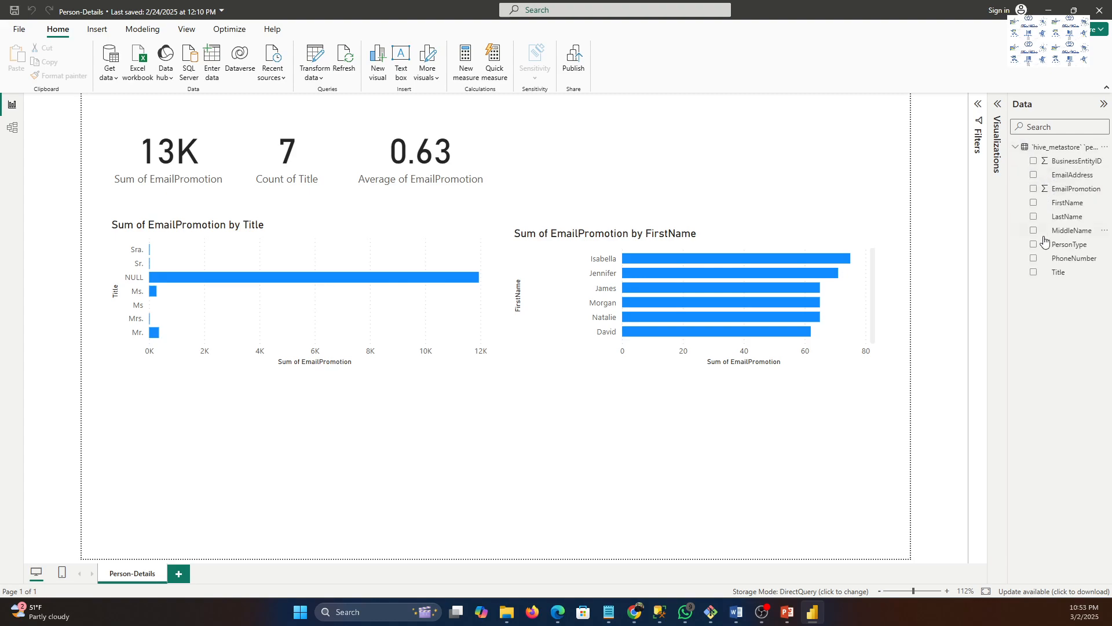
click(9, 123)
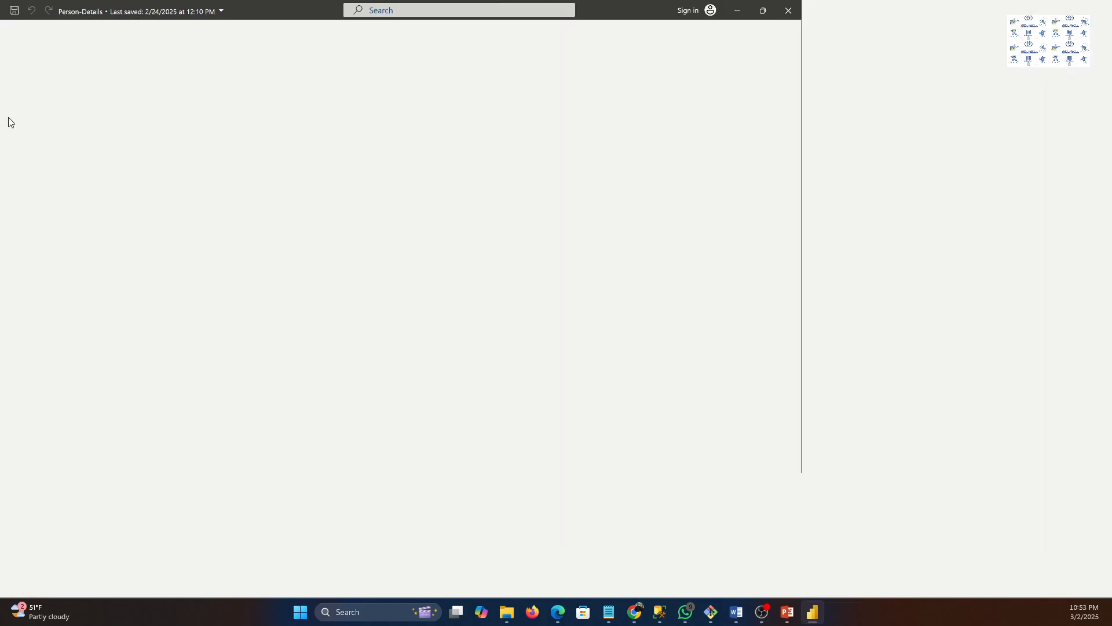
click(13, 107)
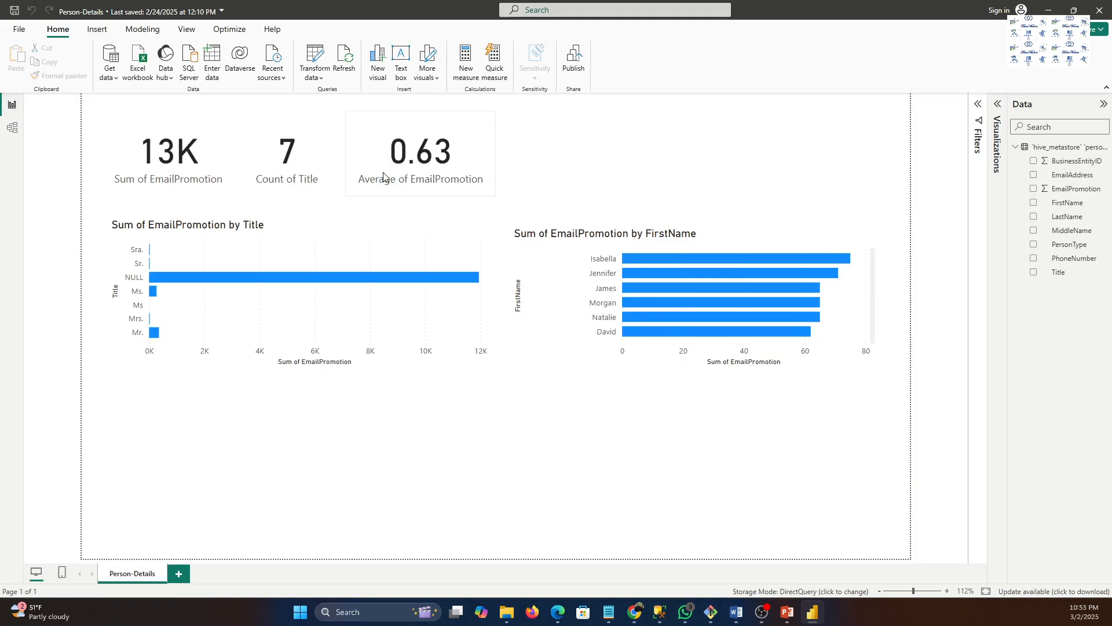
Return to Databricks, request the Power BI connection file for person_gold, and copy the Azure Setup folder path before cancelling the save.
mouse_move(507, 611)
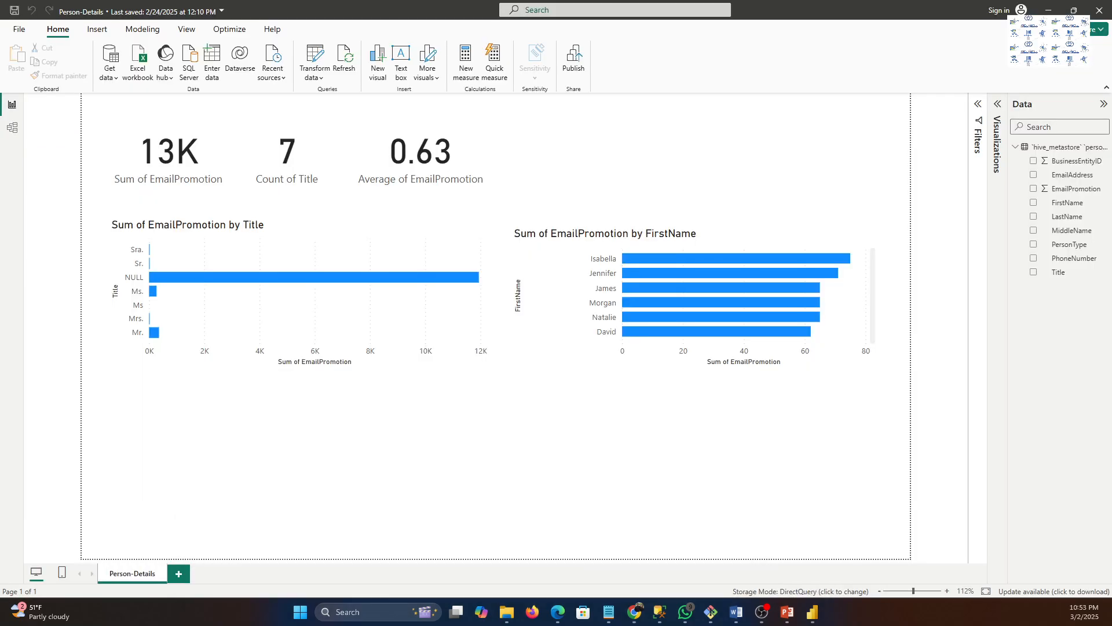
click(1048, 10)
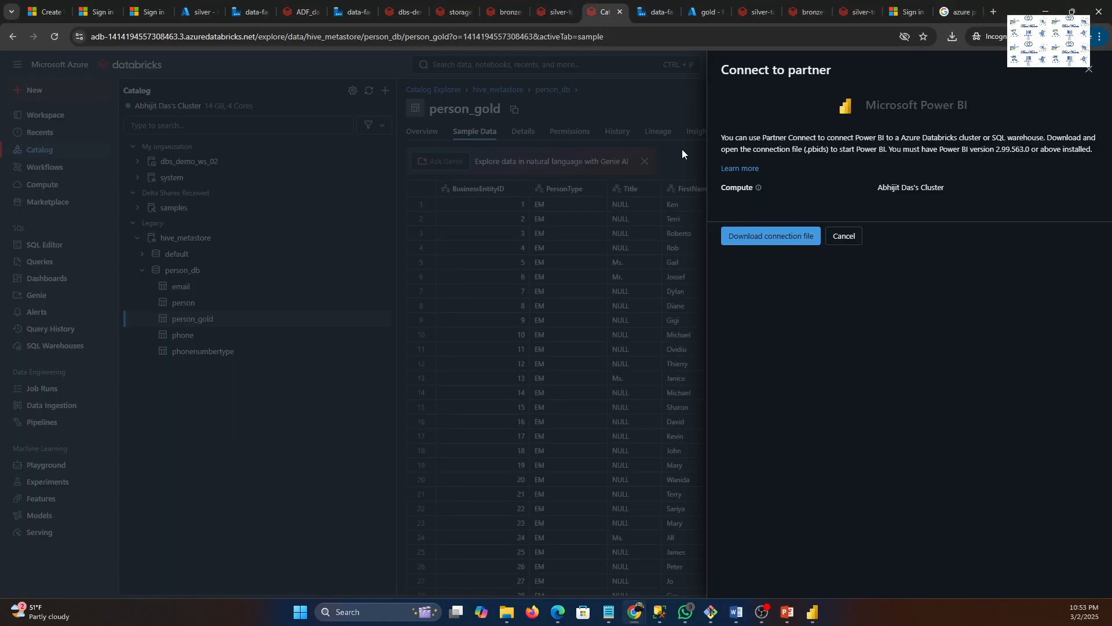
click(779, 238)
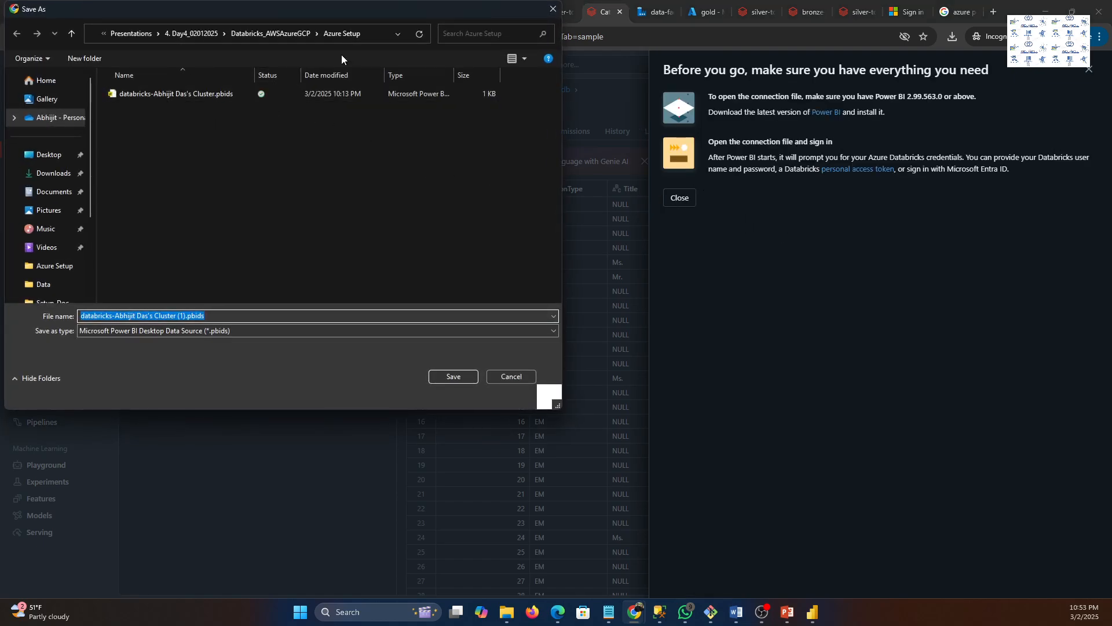
click(323, 33)
right_click(322, 33)
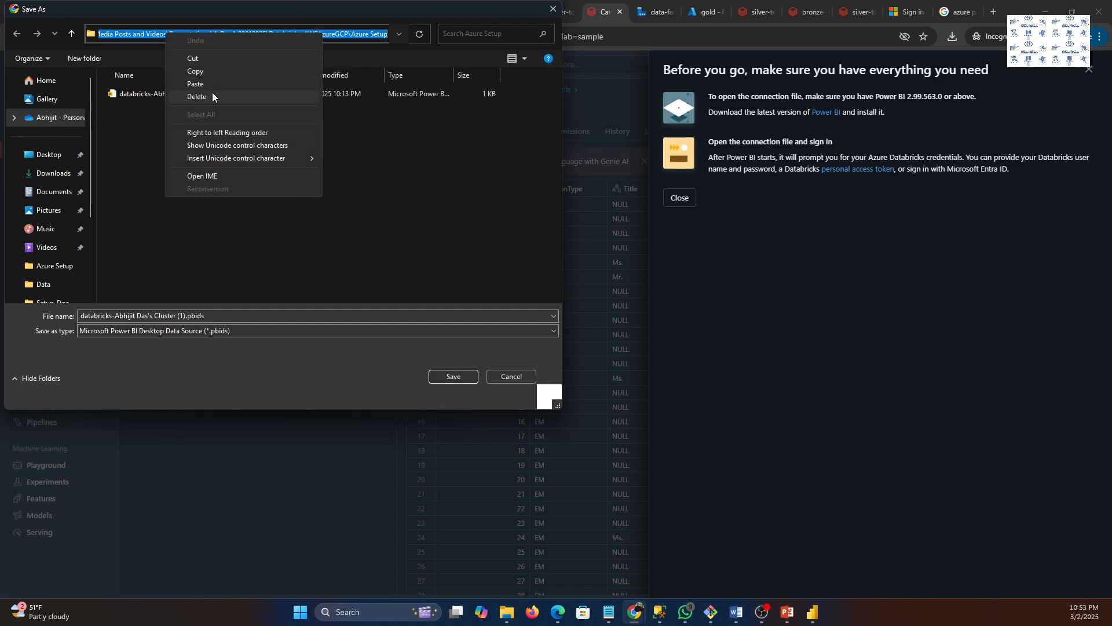
click(203, 71)
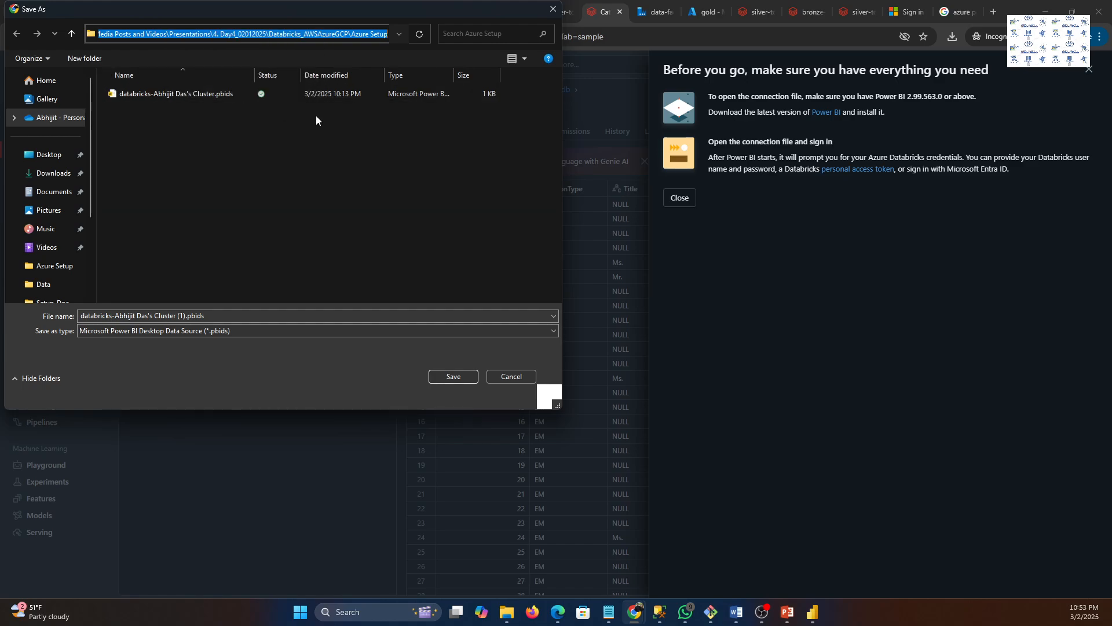
click(537, 379)
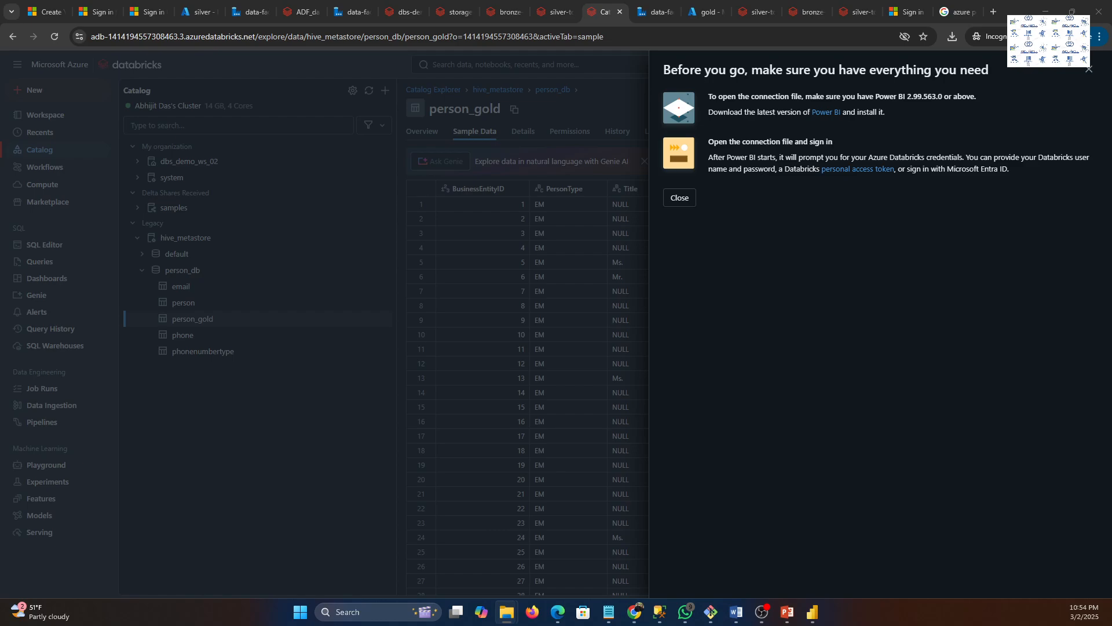
Open the existing Databricks .pbids connection file from the Azure Setup folder in Power BI Desktop.
drag(1111, 24, 792, 46)
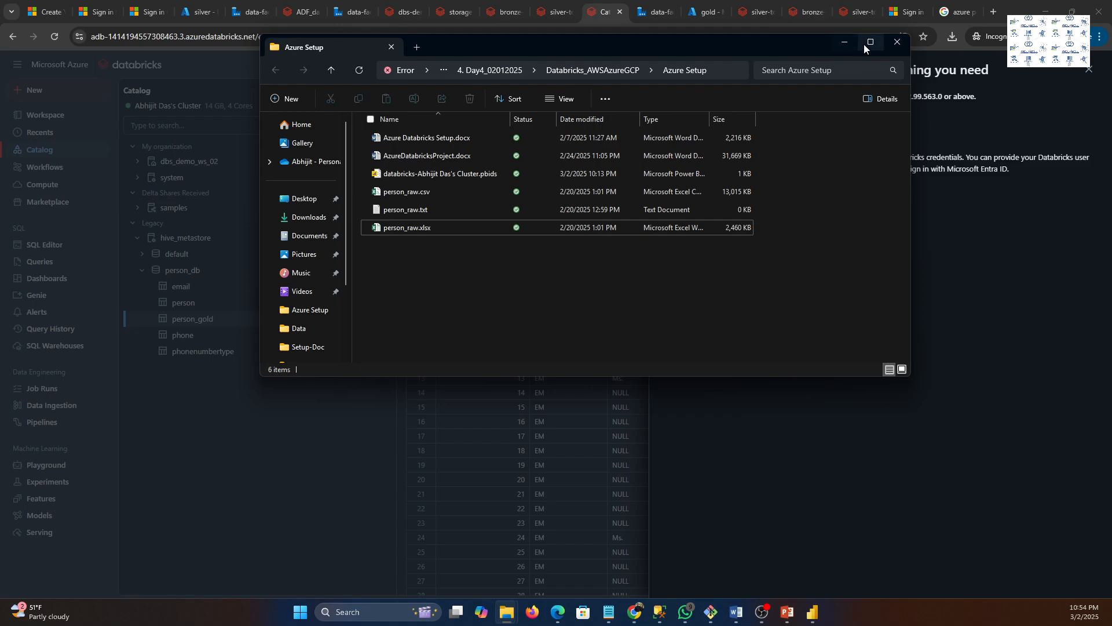
click(868, 43)
double_click(201, 136)
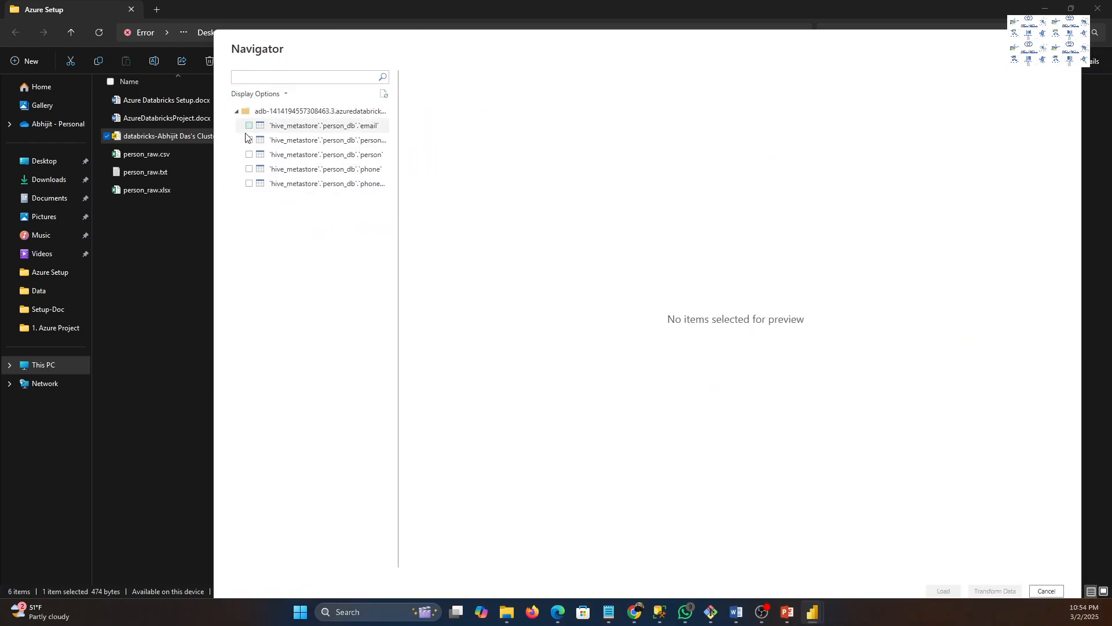
Preview the email table of person_db in hive_metastore and load it into the new Power BI report.
click(252, 128)
click(249, 126)
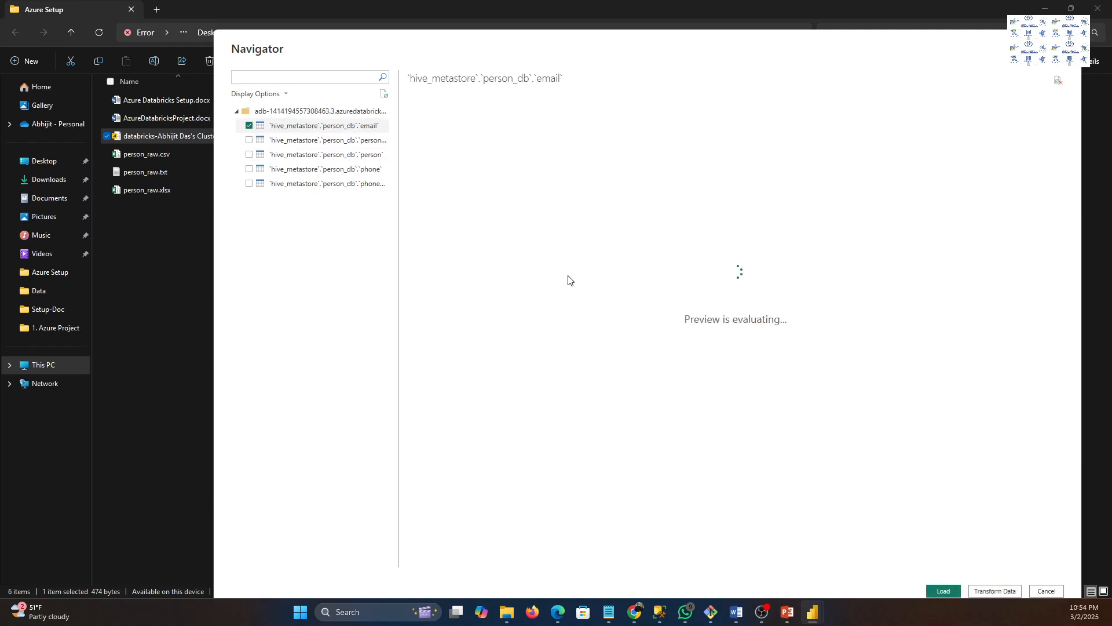
drag(618, 54, 529, 36)
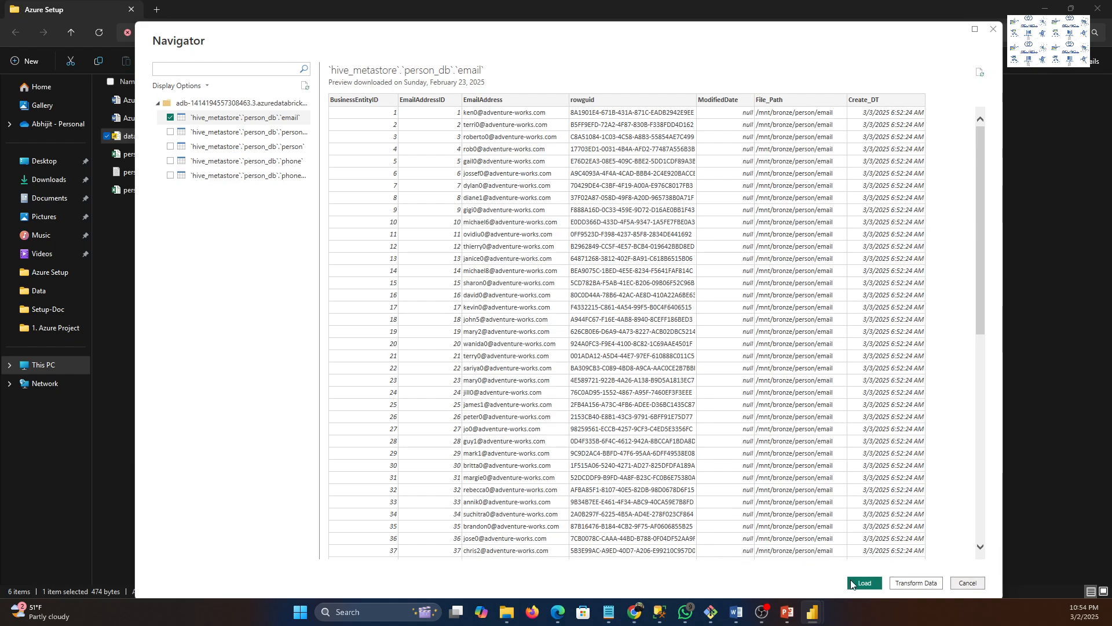
click(865, 584)
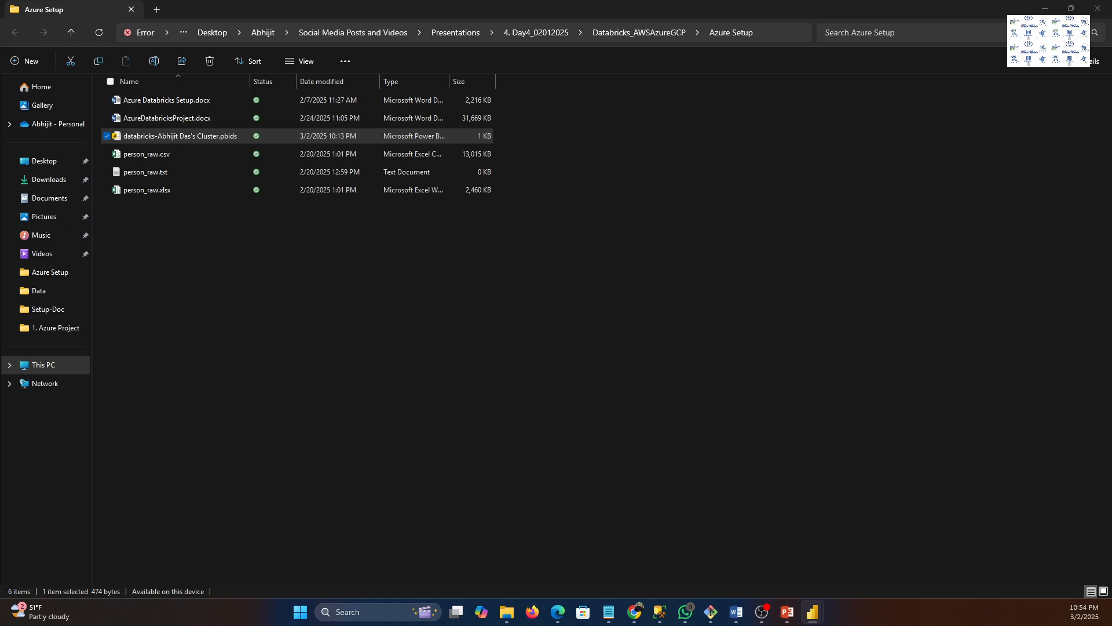
drag(1111, 19, 253, 26)
click(896, 48)
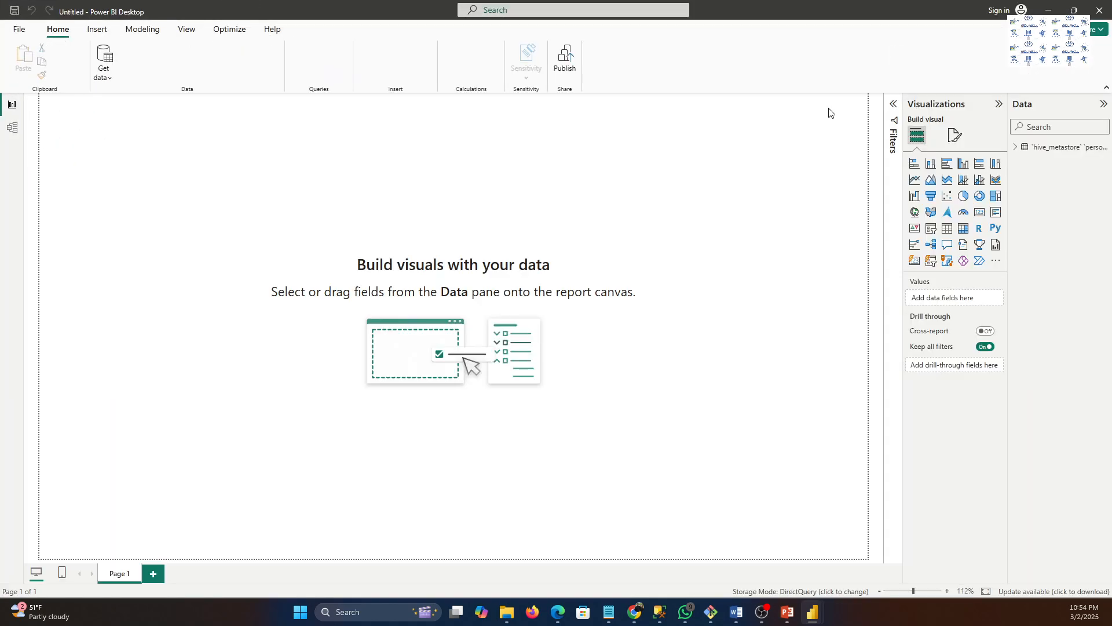
Inspect the loaded email table's fields in the untitled report, and return to the Person-Details report.
click(1017, 147)
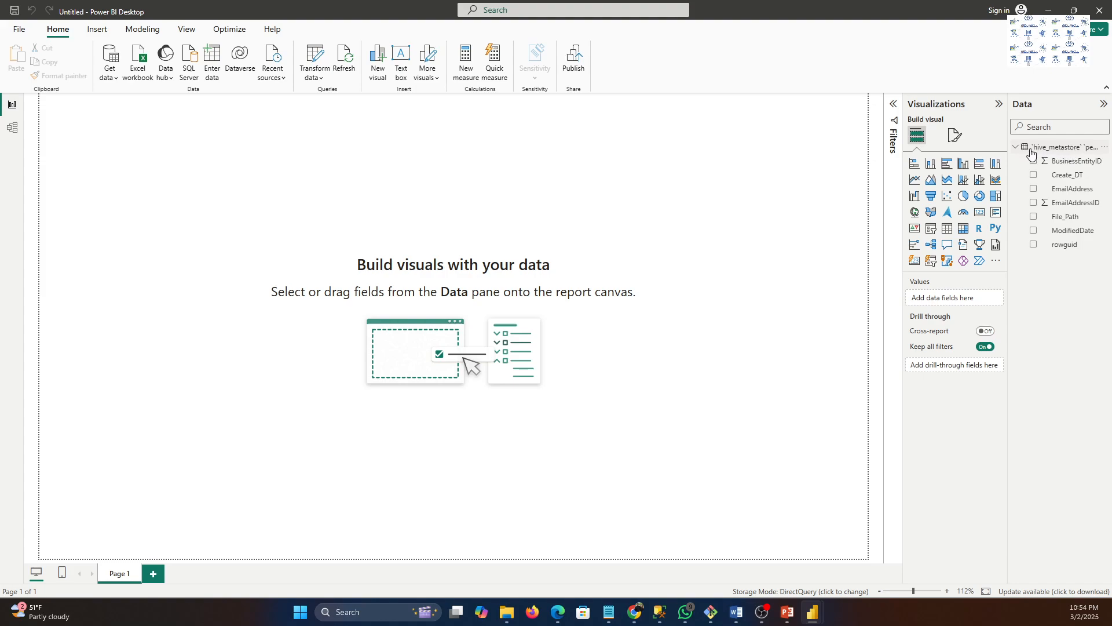
click(999, 104)
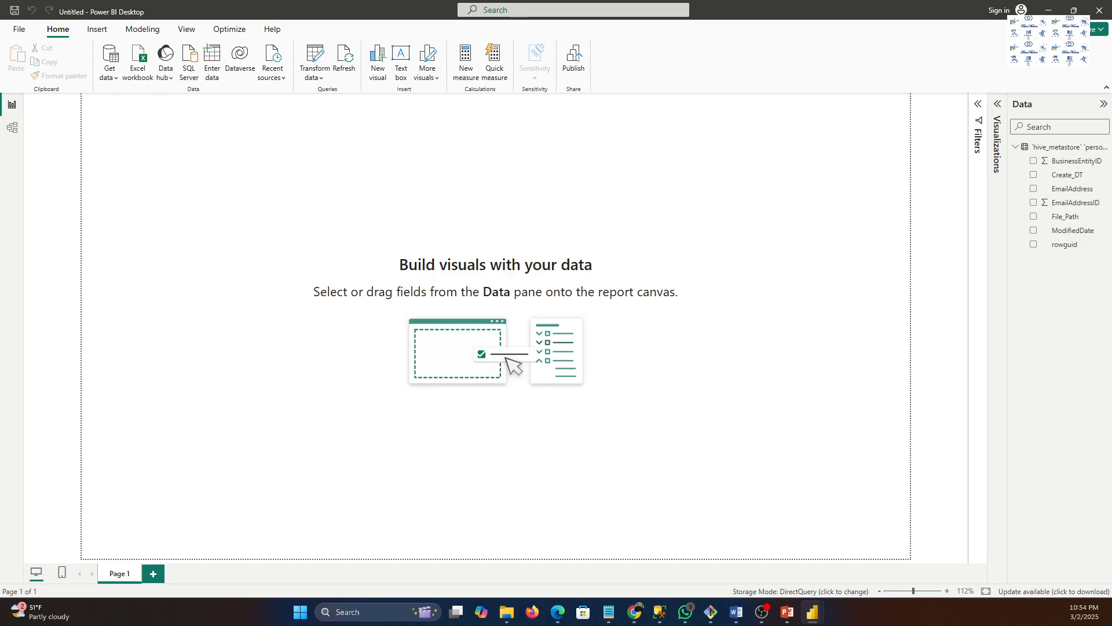
mouse_move(812, 615)
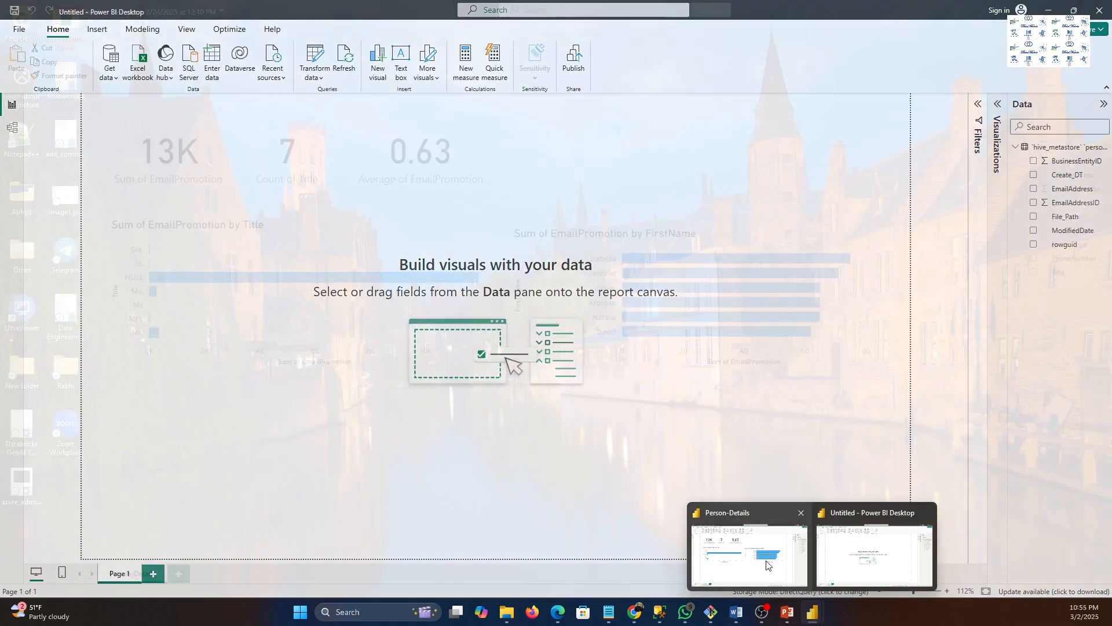
click(750, 557)
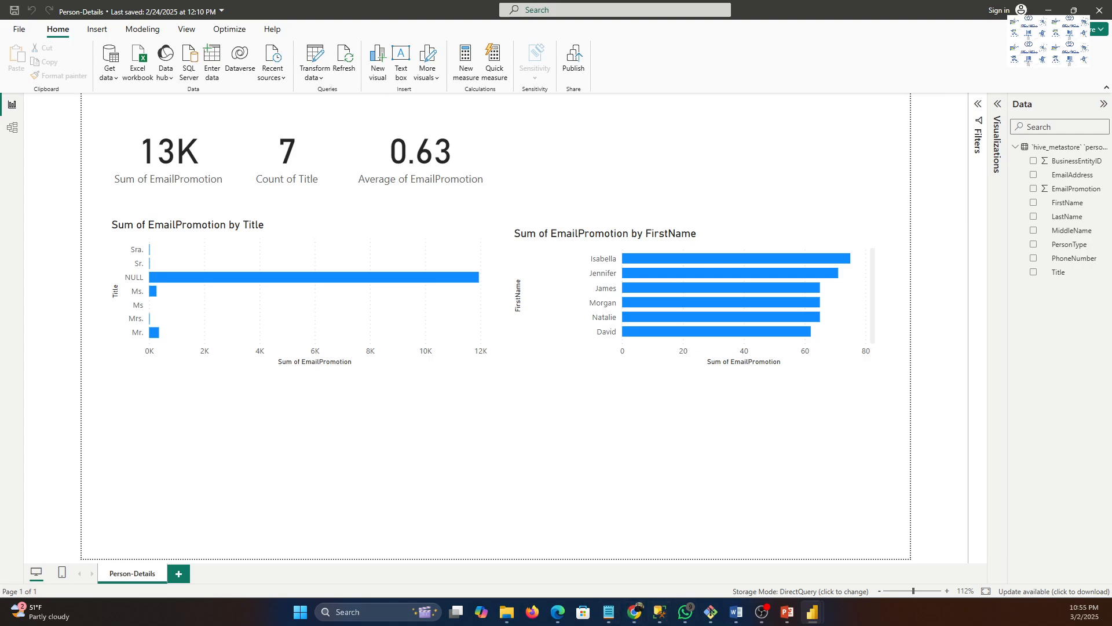
click(1111, 614)
click(1111, 615)
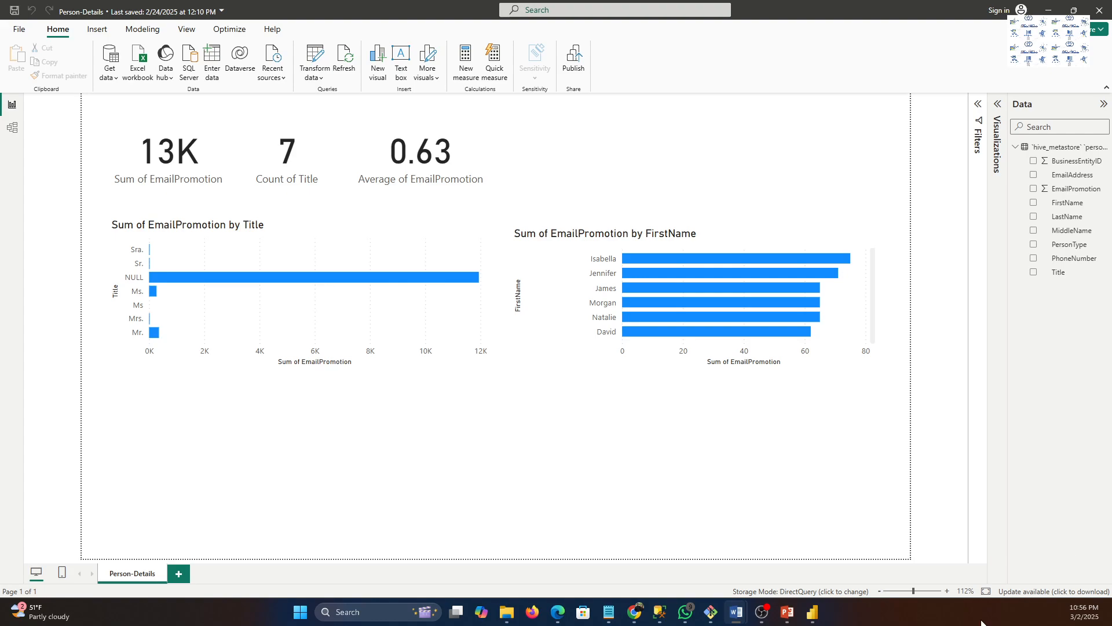
Switch to the Databricks catalog in the browser and dismiss the Power BI connection instructions for person_gold.
mouse_move(637, 619)
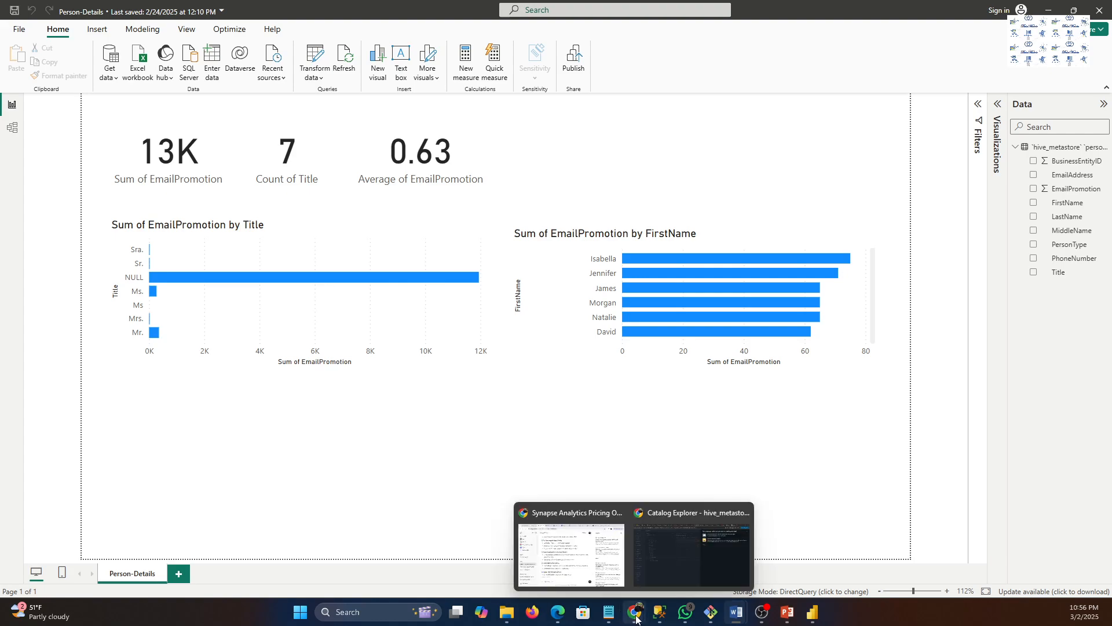
click(649, 561)
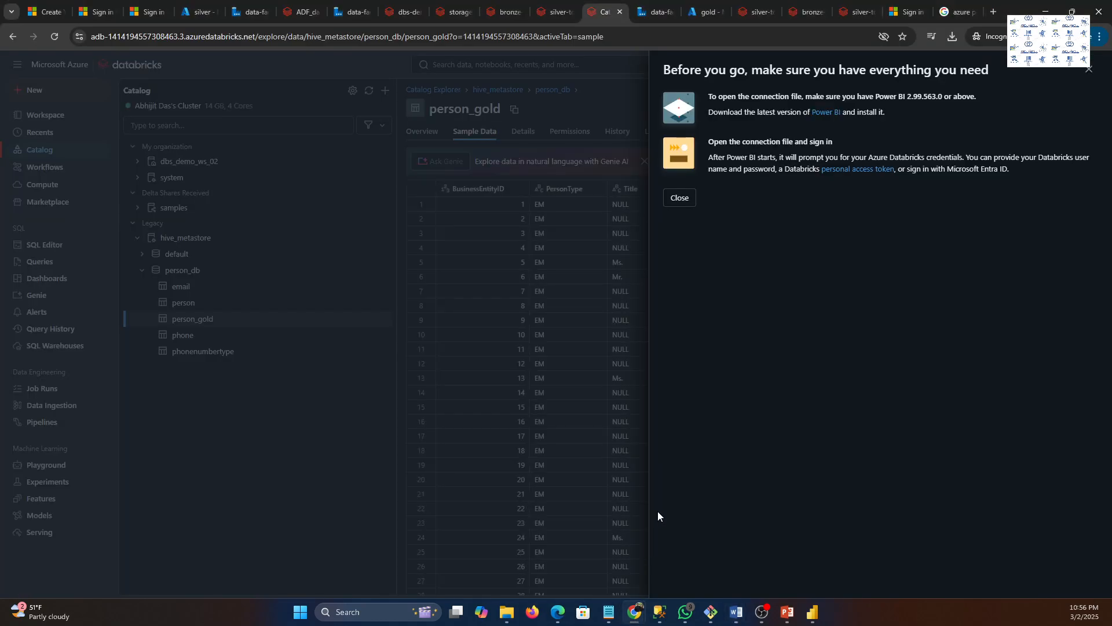
click(686, 200)
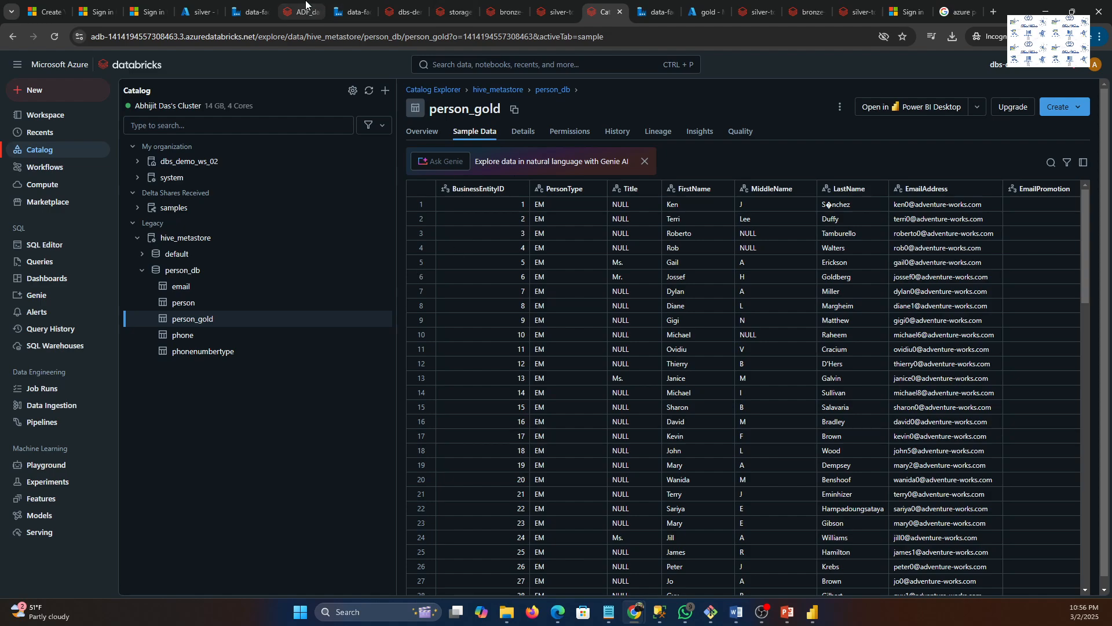
Switch to Data Factory, close the notebook activity details, and check the linked services and the status of the debug pipeline runs.
click(346, 13)
click(250, 12)
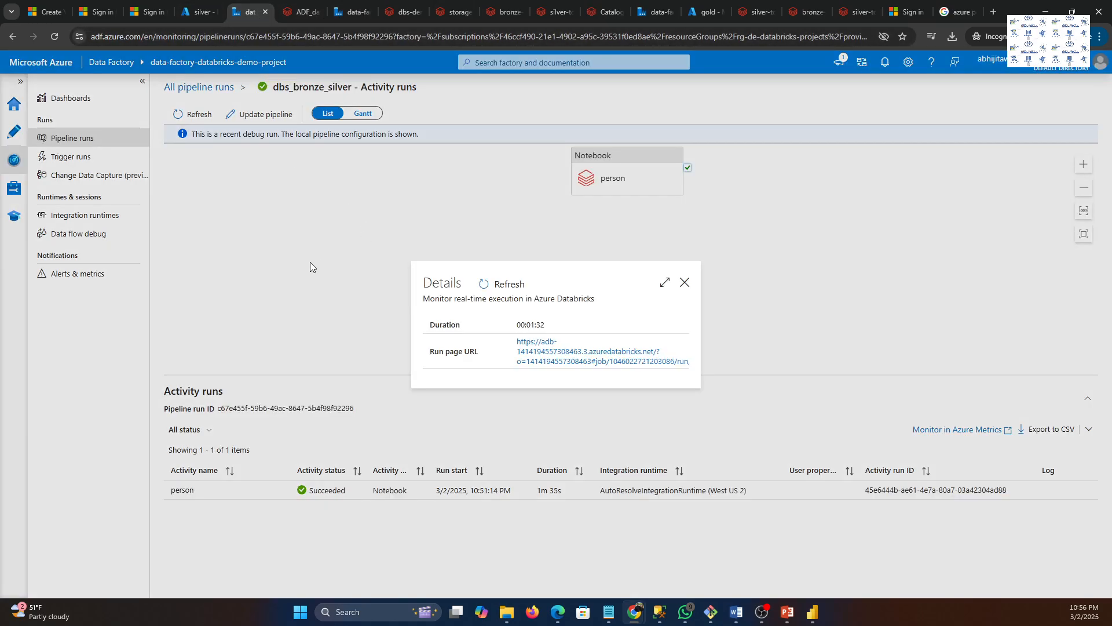
click(685, 282)
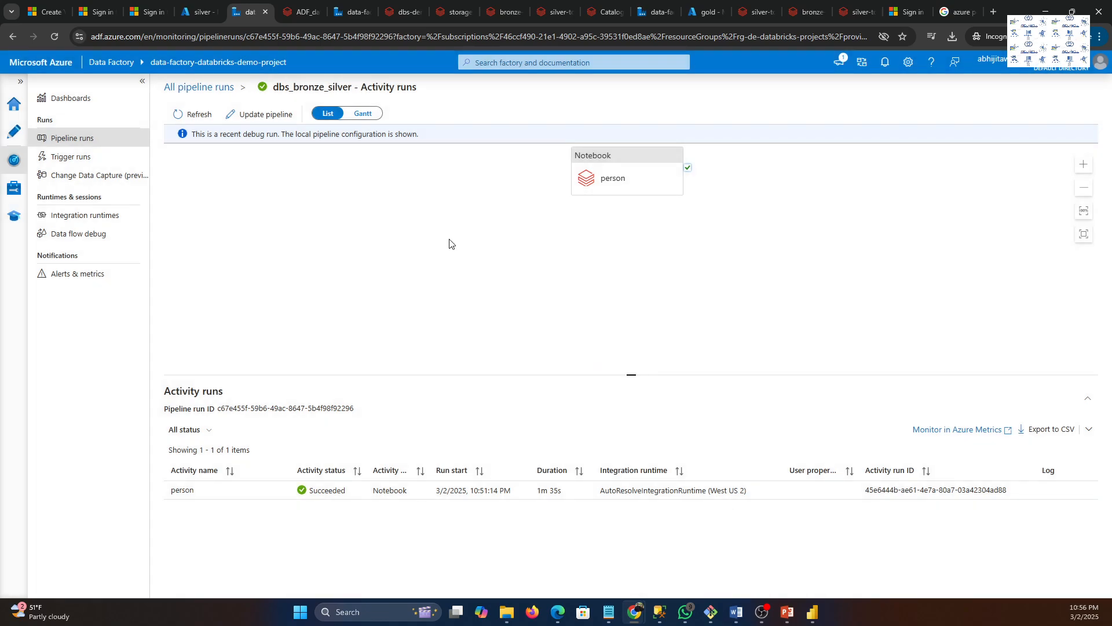
click(14, 192)
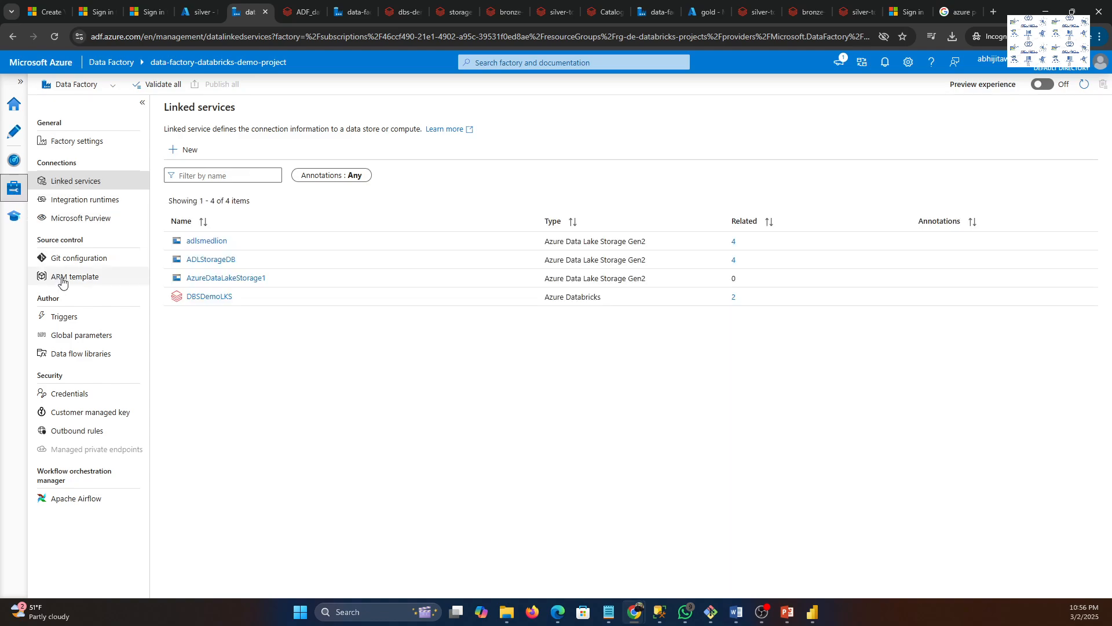
click(8, 162)
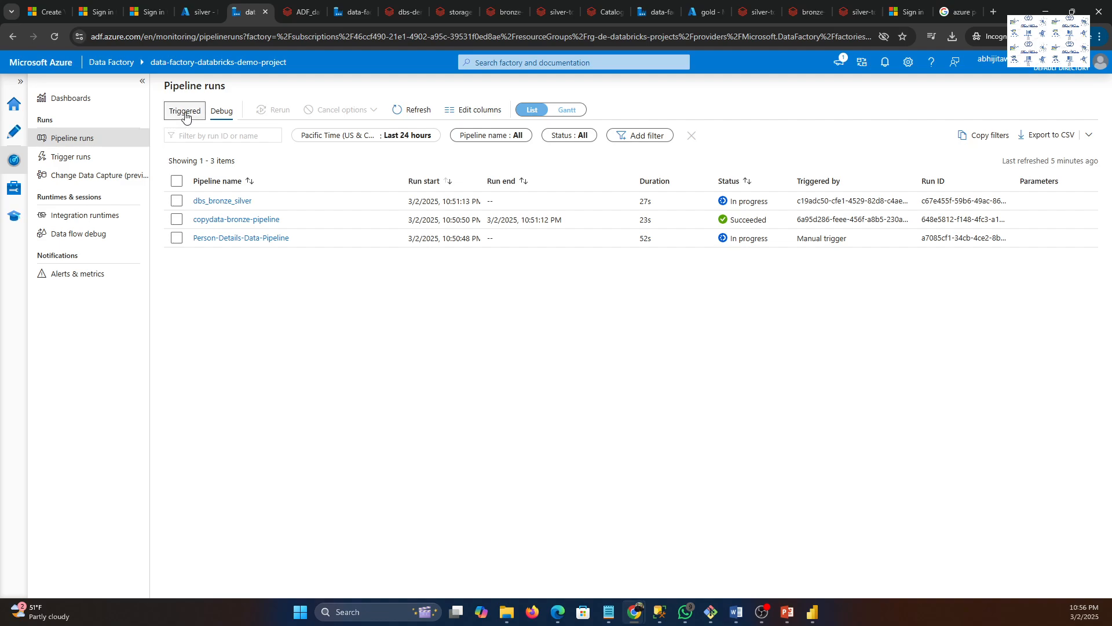
click(215, 111)
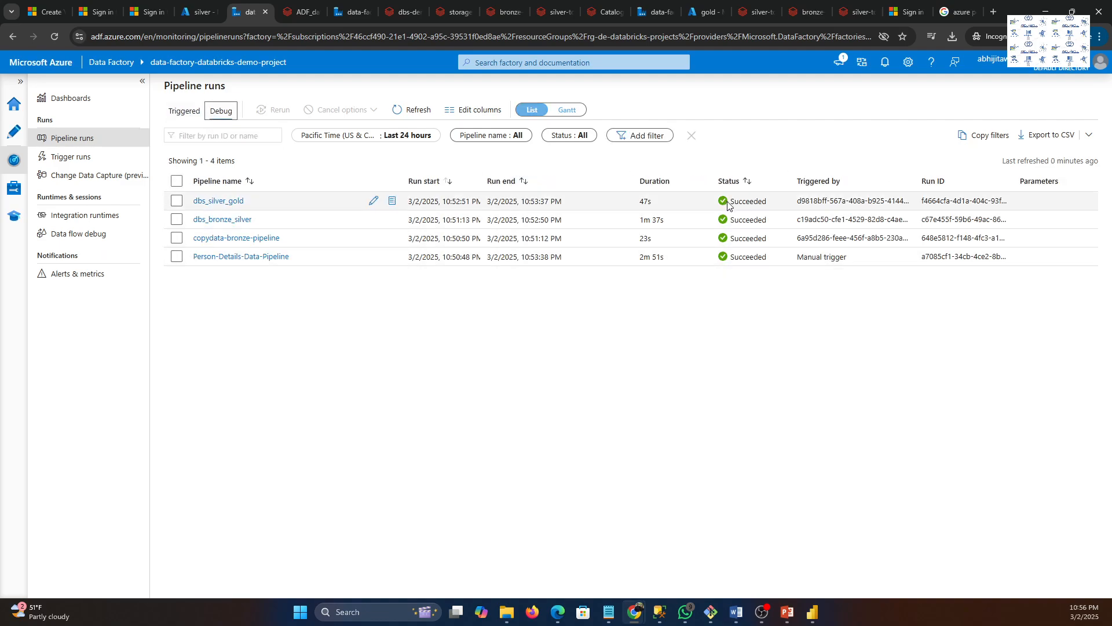